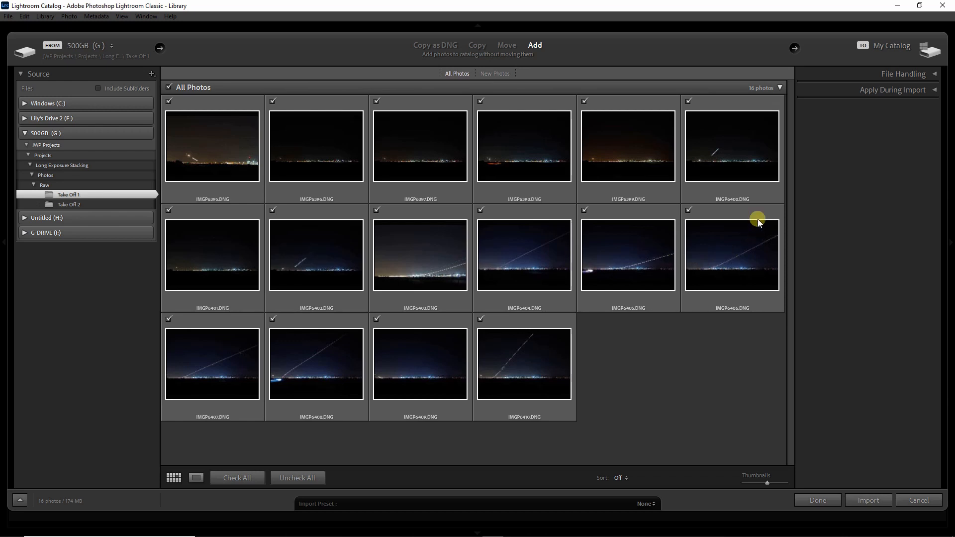
Exclude IMGP6395 through IMGP6400 from the Take Off 1 import and import the remaining photos into the catalog.
mouse_move(480, 138)
mouse_move(723, 168)
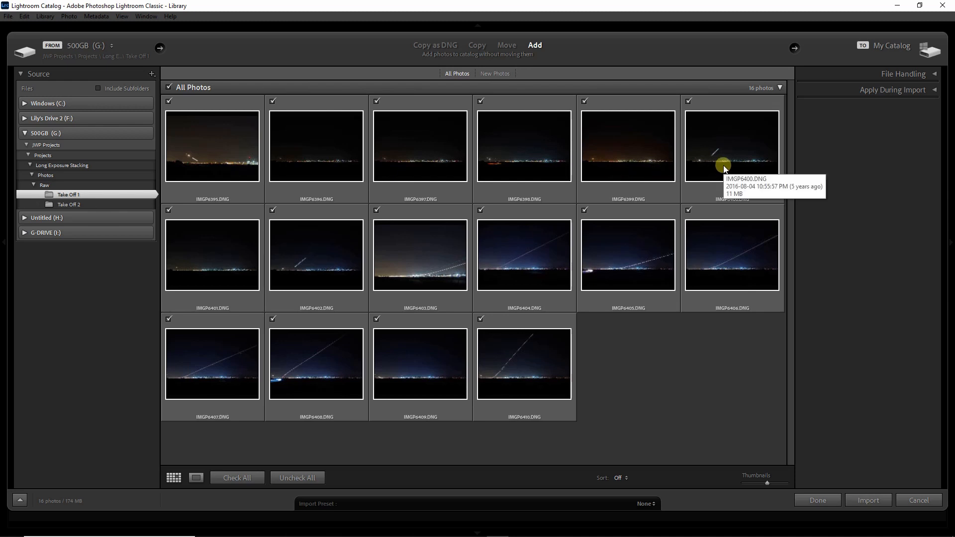
click(688, 102)
click(585, 102)
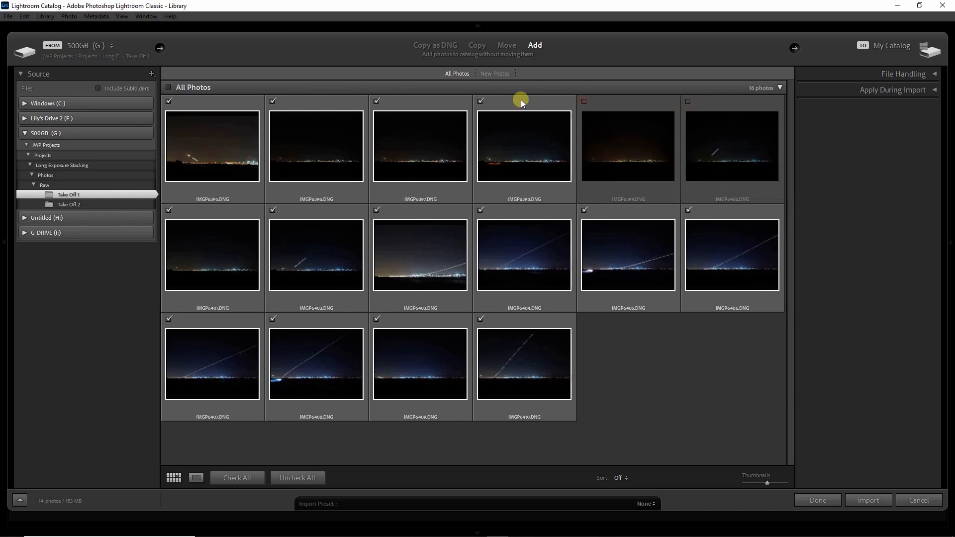
click(479, 101)
click(376, 101)
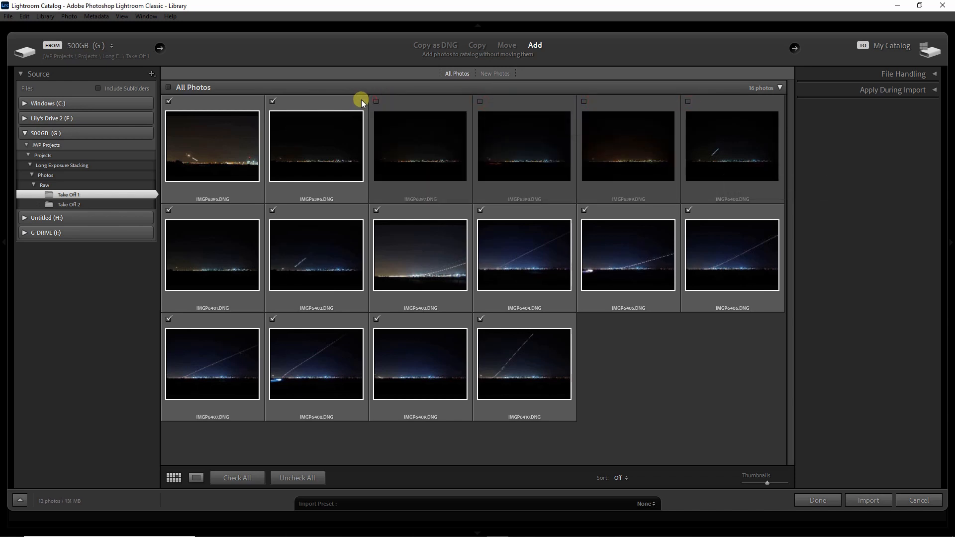
click(272, 101)
click(169, 102)
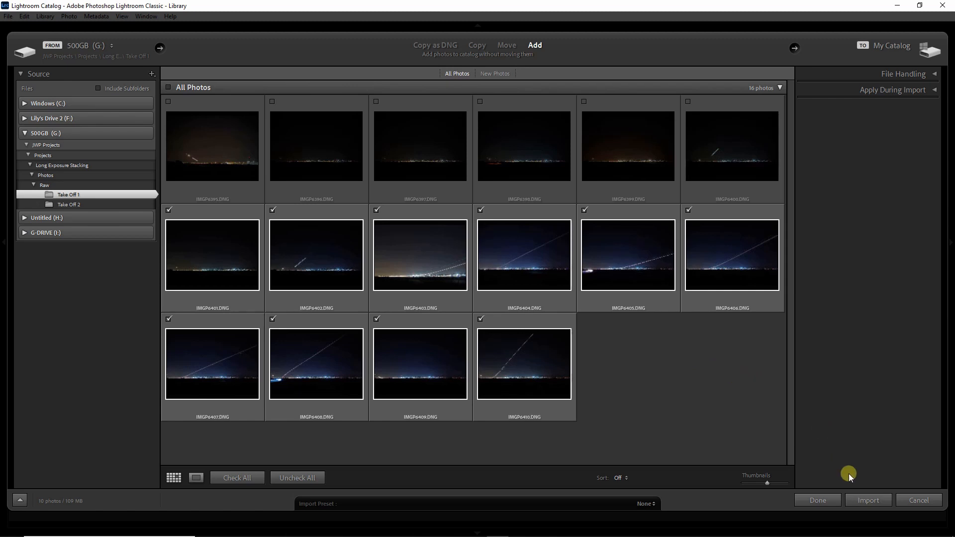
click(865, 499)
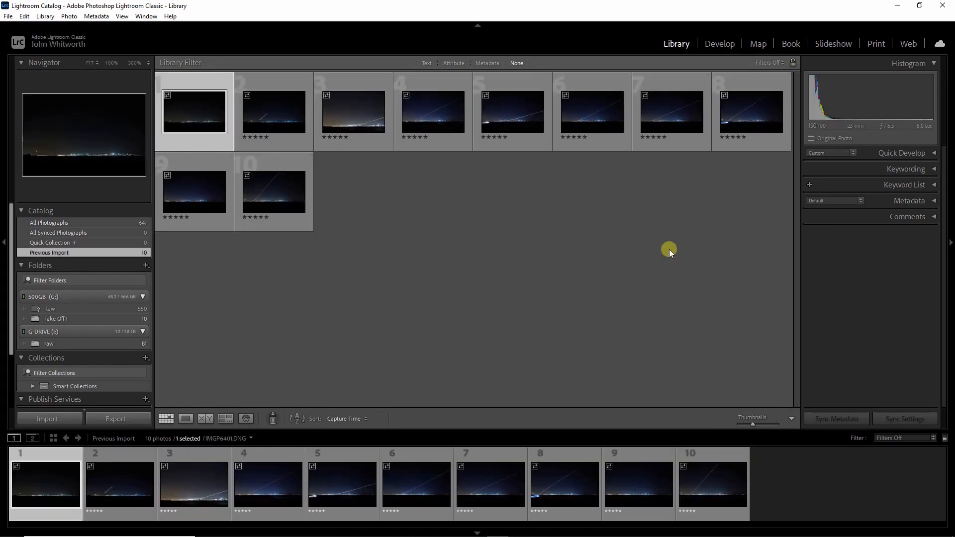
Examine the imported photos IMGP6401 to IMGP6410 one by one in Develop, comparing framing, light trails and exposure settings.
click(720, 50)
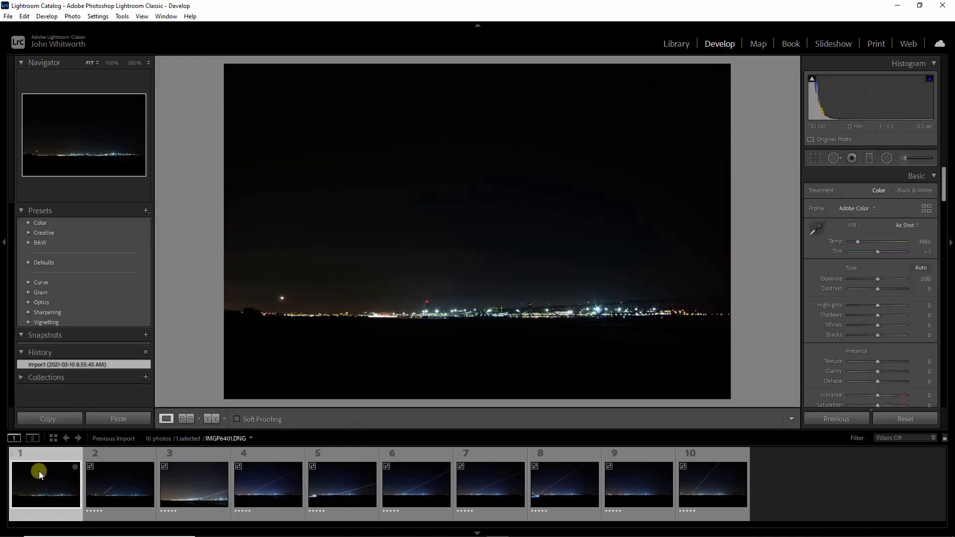
click(127, 491)
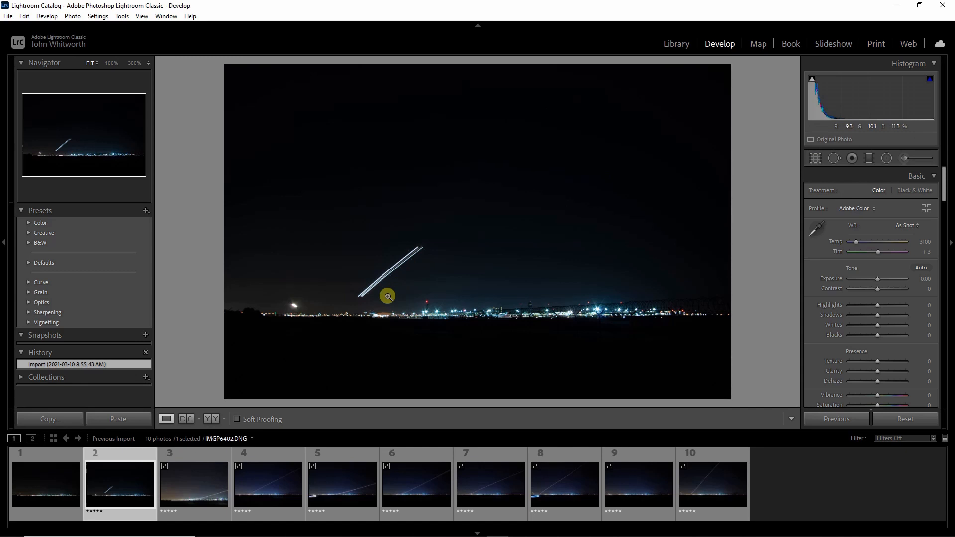
click(196, 485)
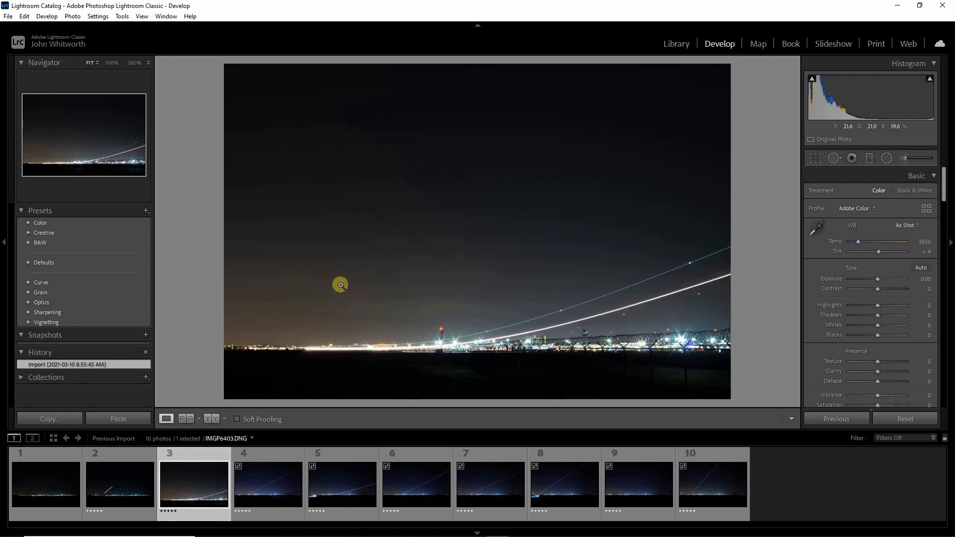
click(260, 470)
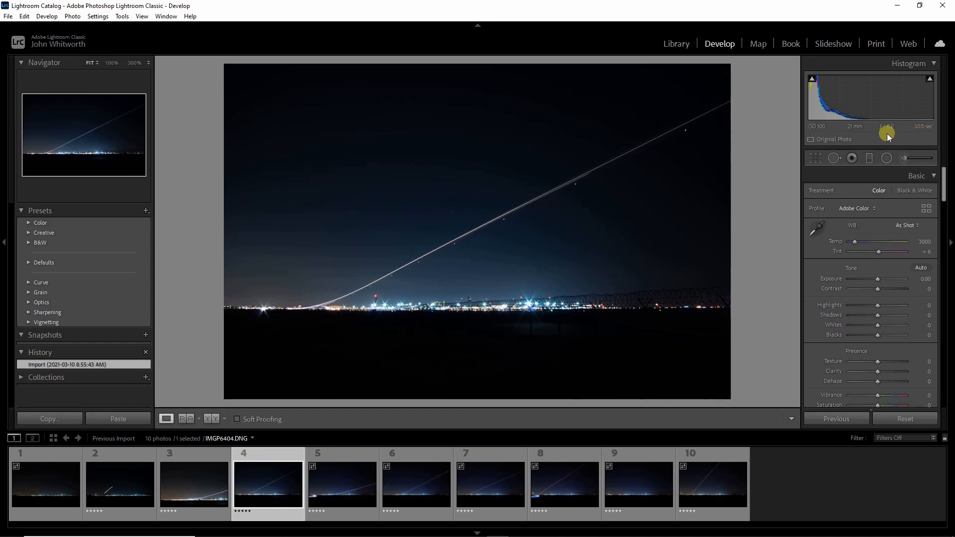
click(324, 479)
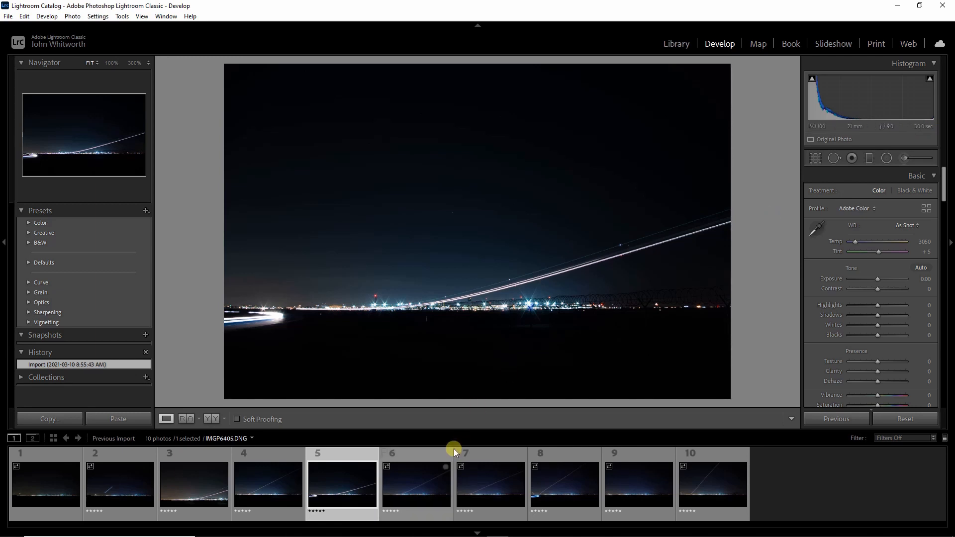
click(419, 482)
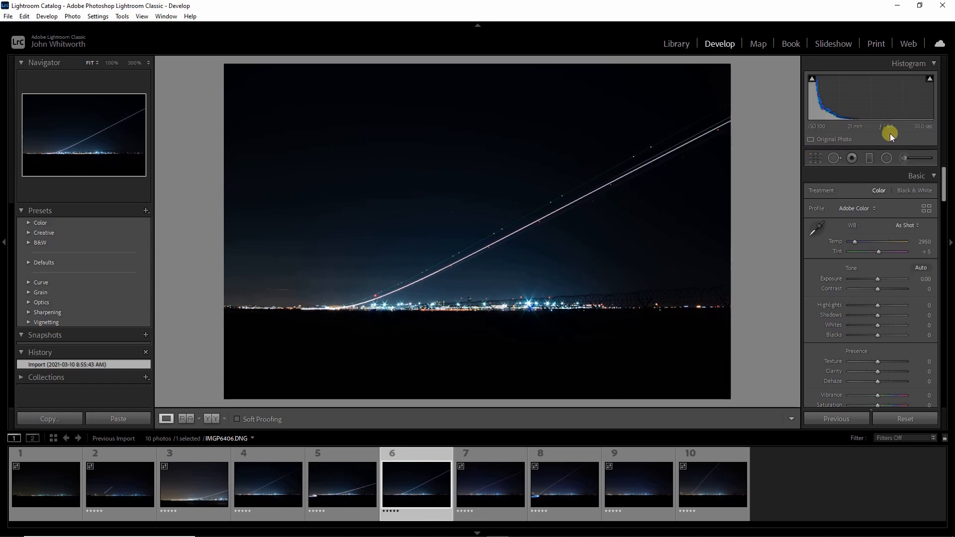
click(497, 477)
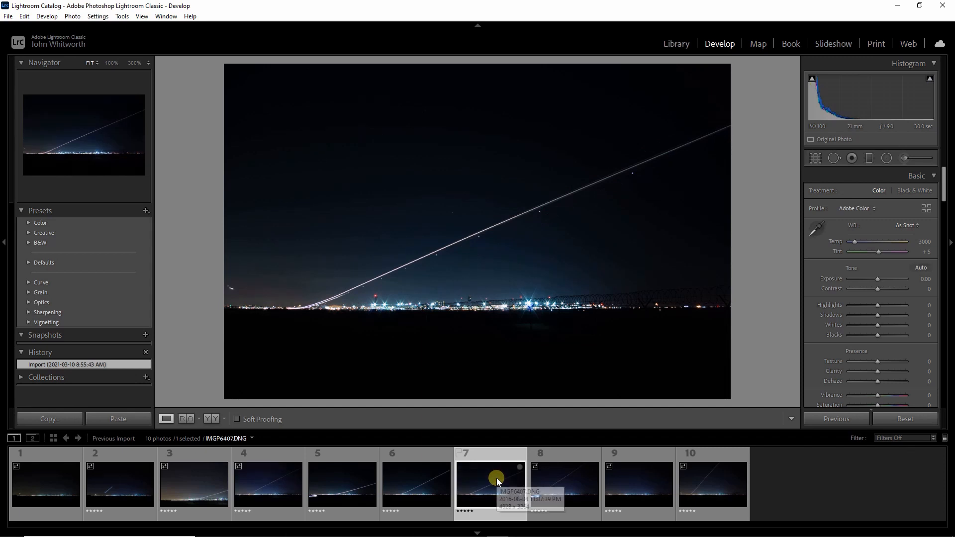
click(560, 481)
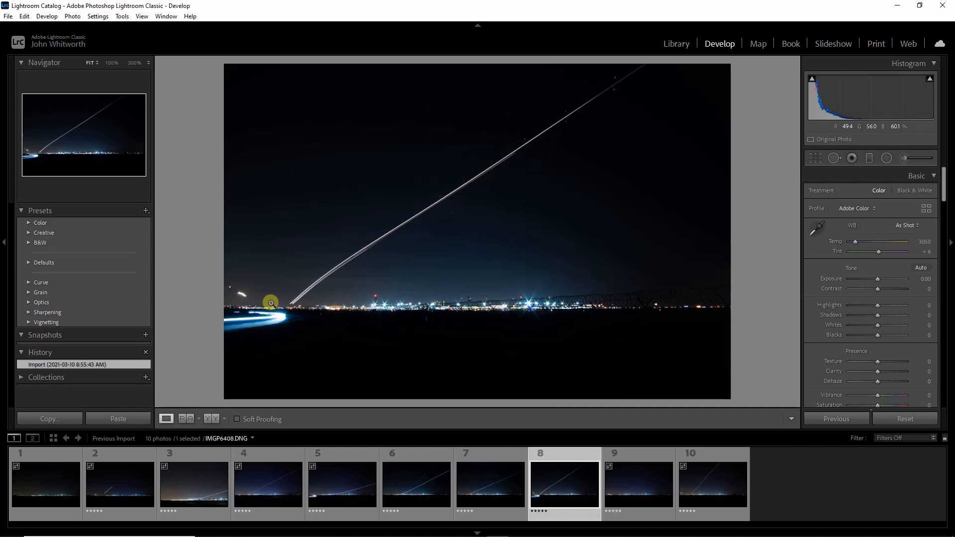
click(649, 485)
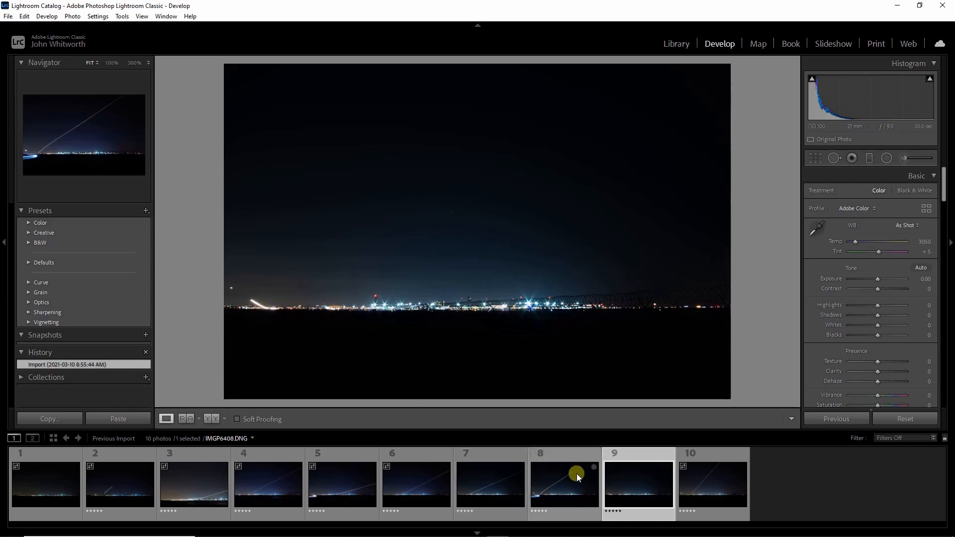
mouse_move(634, 476)
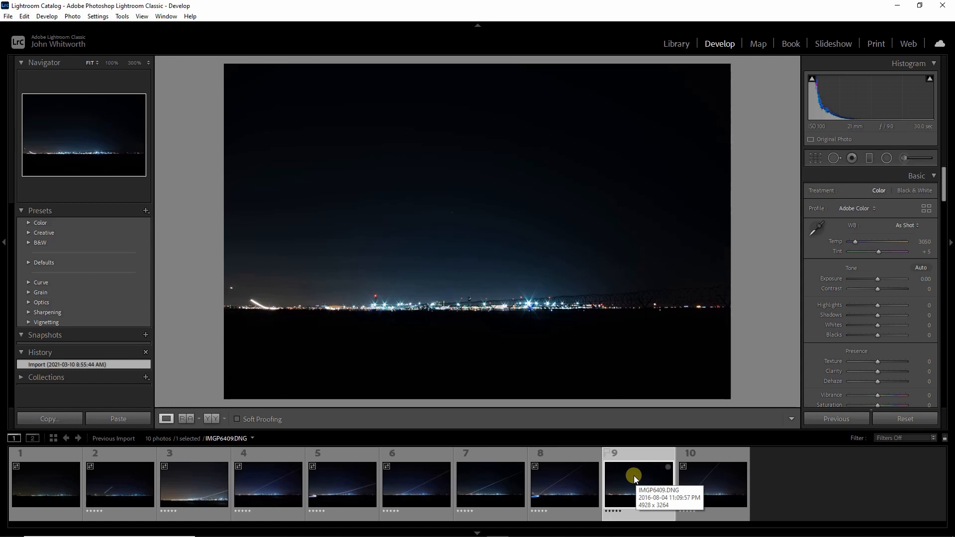
click(724, 487)
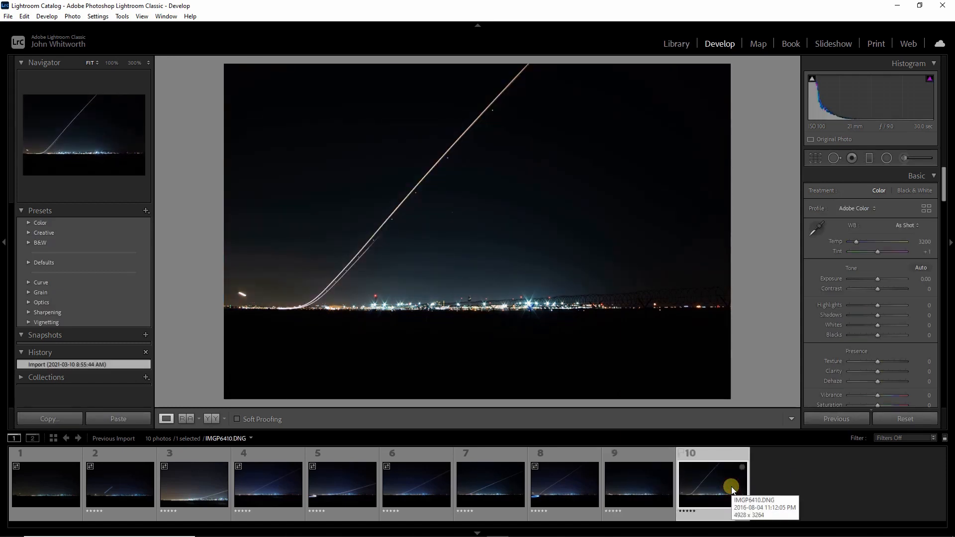
Remove photos IMGP6401, IMGP6402, IMGP6403 and IMGP6409 from the Lightroom catalog without deleting them from disk.
click(646, 486)
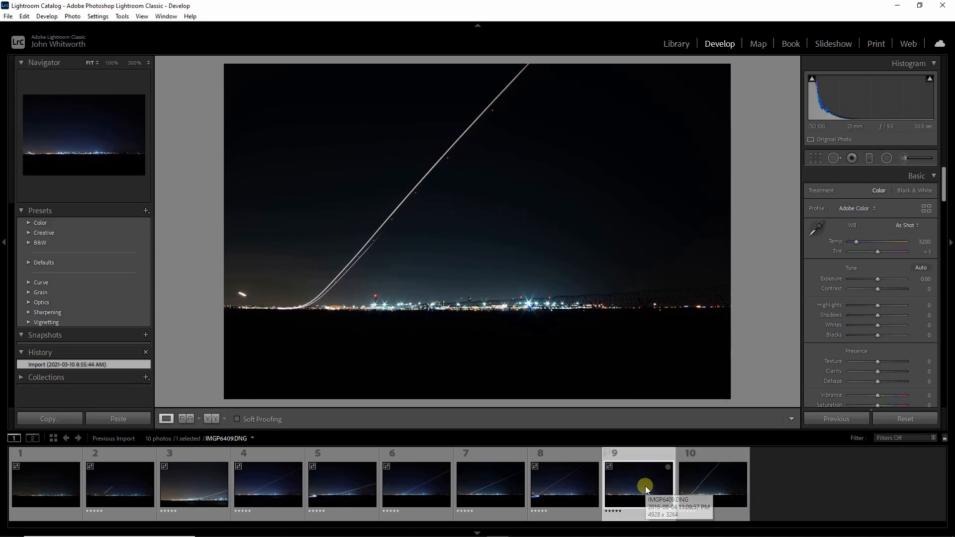
ctrl+click(196, 488)
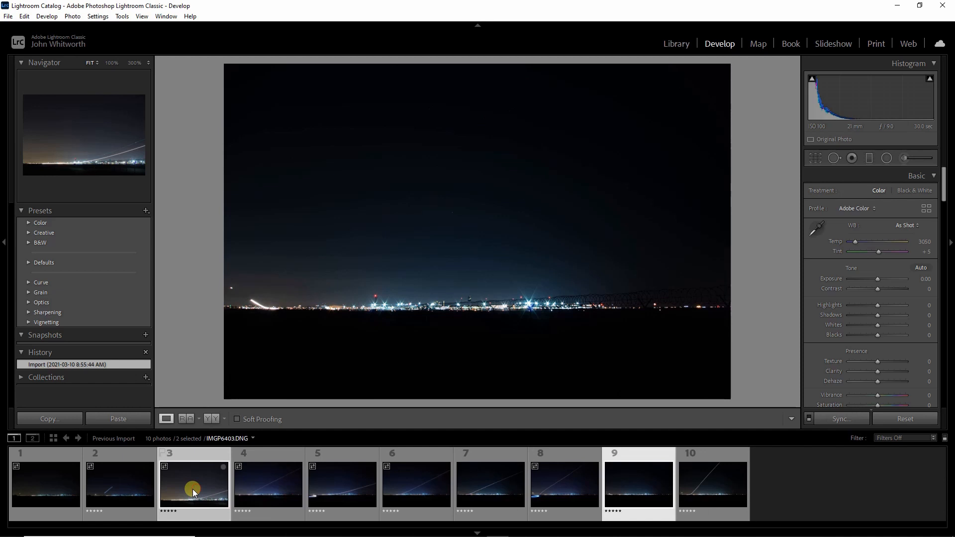
ctrl+click(94, 486)
ctrl+click(45, 485)
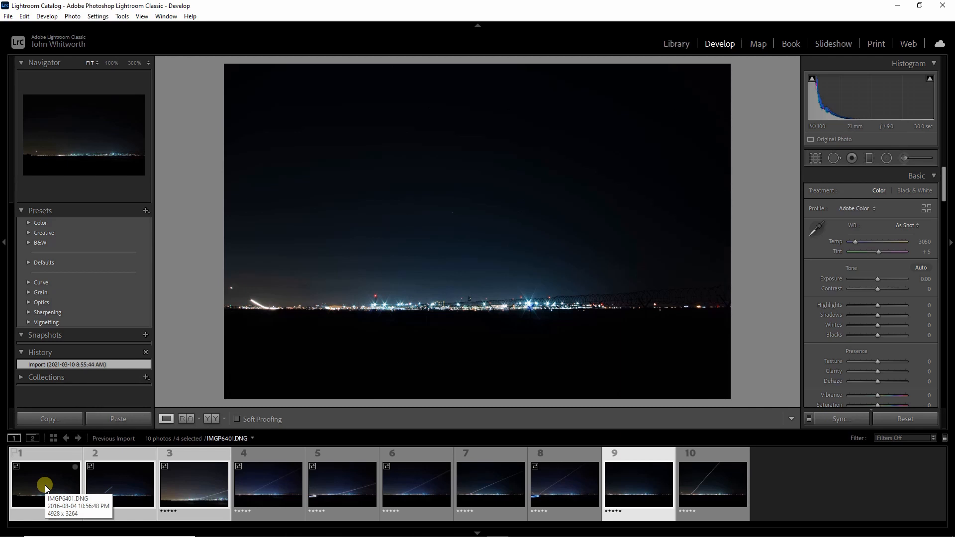
right_click(45, 485)
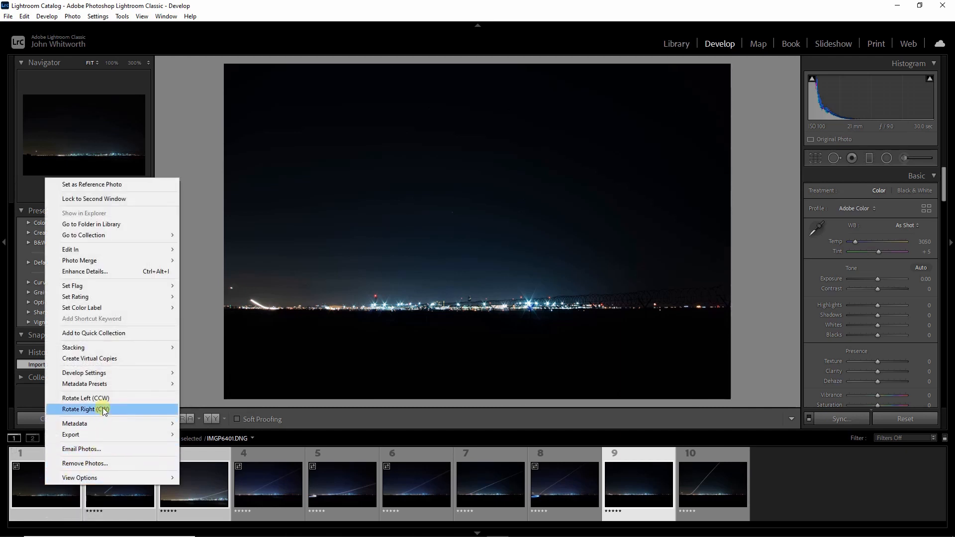
click(94, 463)
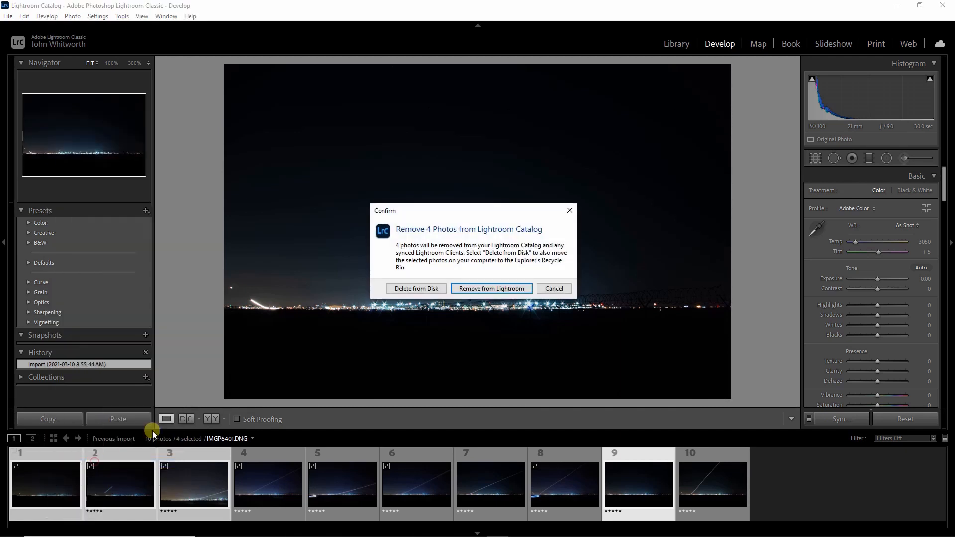
click(511, 288)
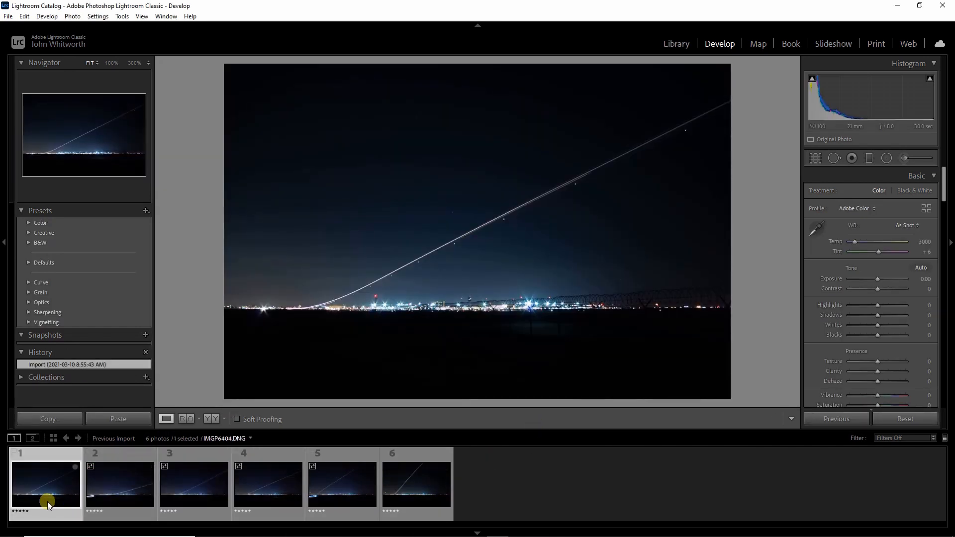
Compare the light trails and brightness of the remaining take-off photos, from IMGP6404 to IMGP6410.
click(97, 495)
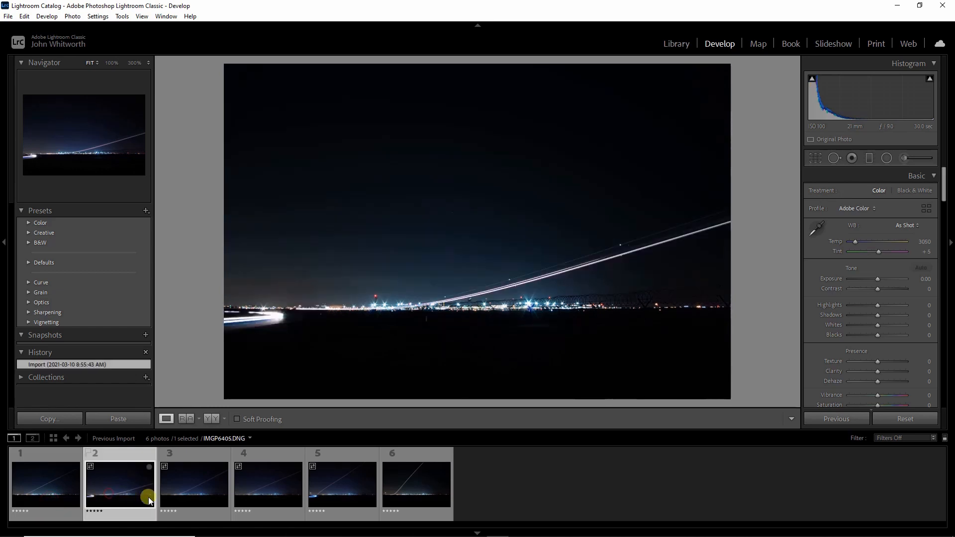
click(189, 492)
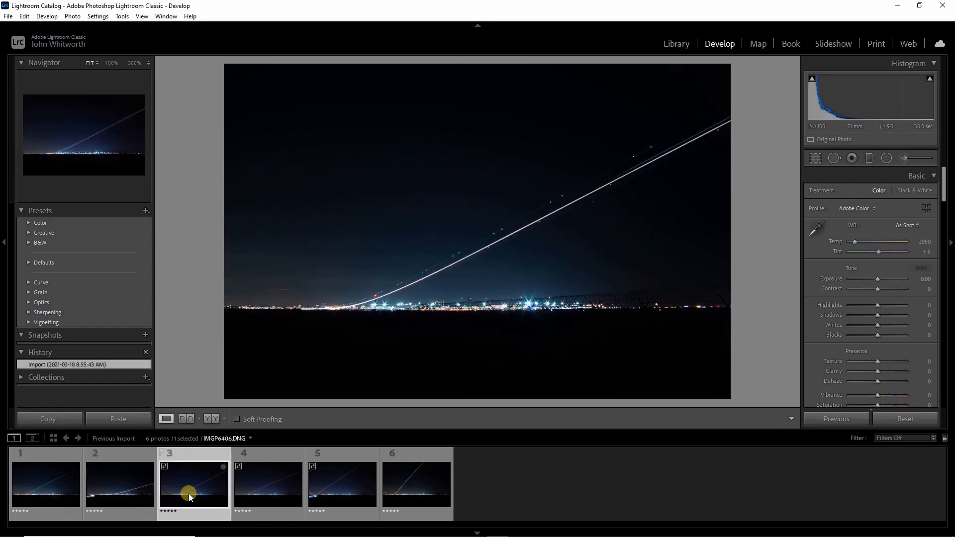
click(59, 482)
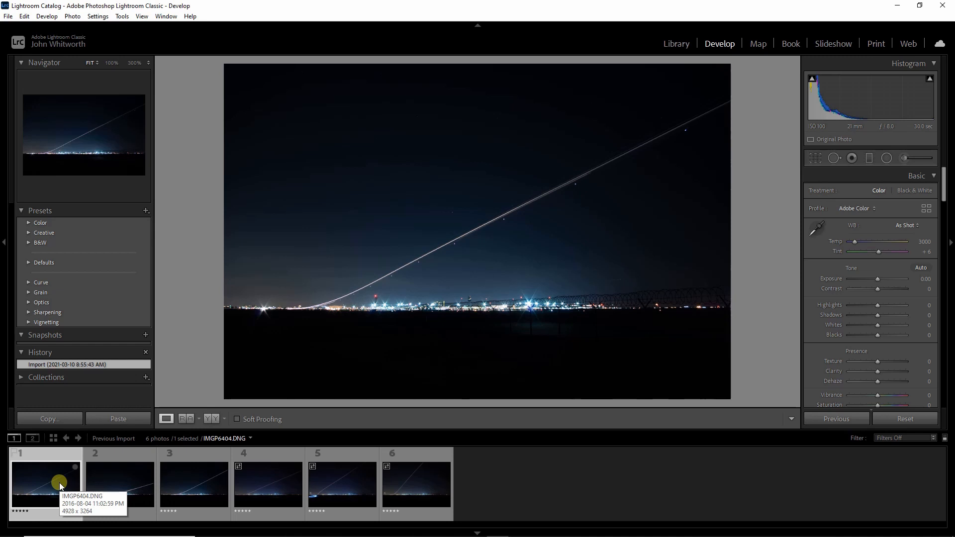
click(103, 479)
click(220, 487)
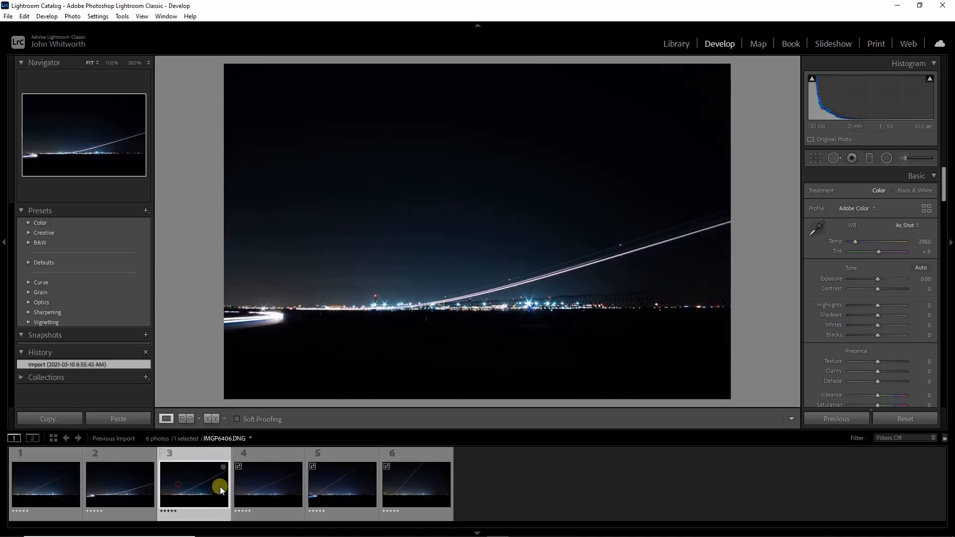
click(267, 488)
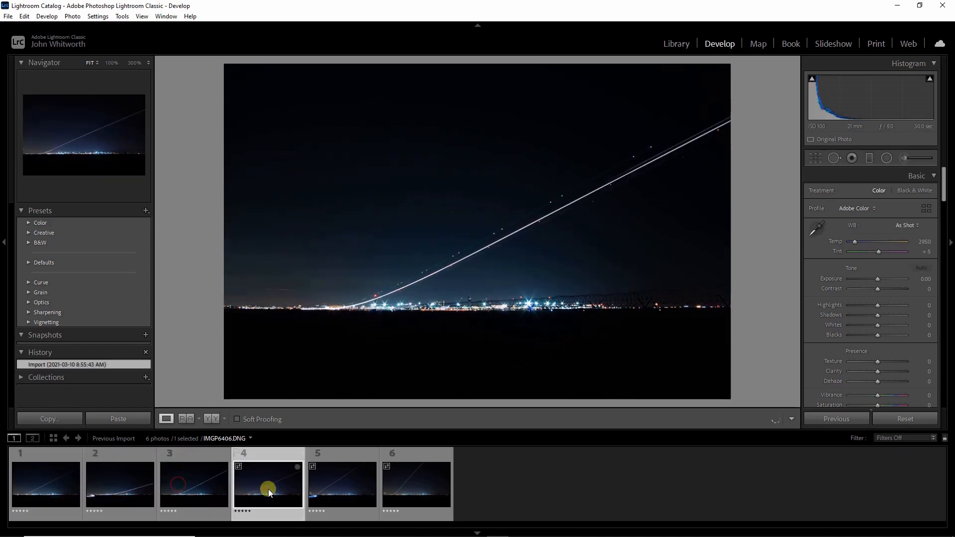
click(407, 493)
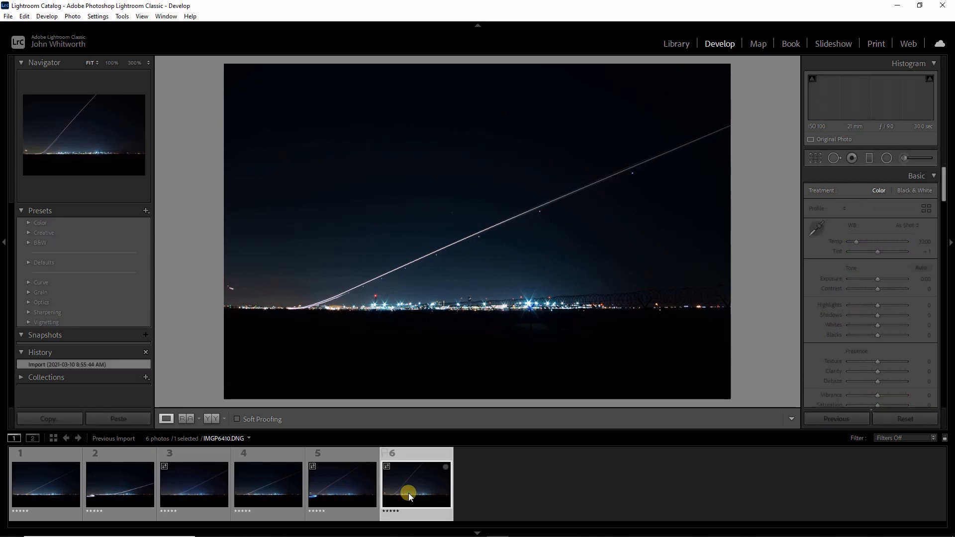
Remove photo IMGP6404 from the Lightroom catalog while keeping its file on disk.
click(45, 479)
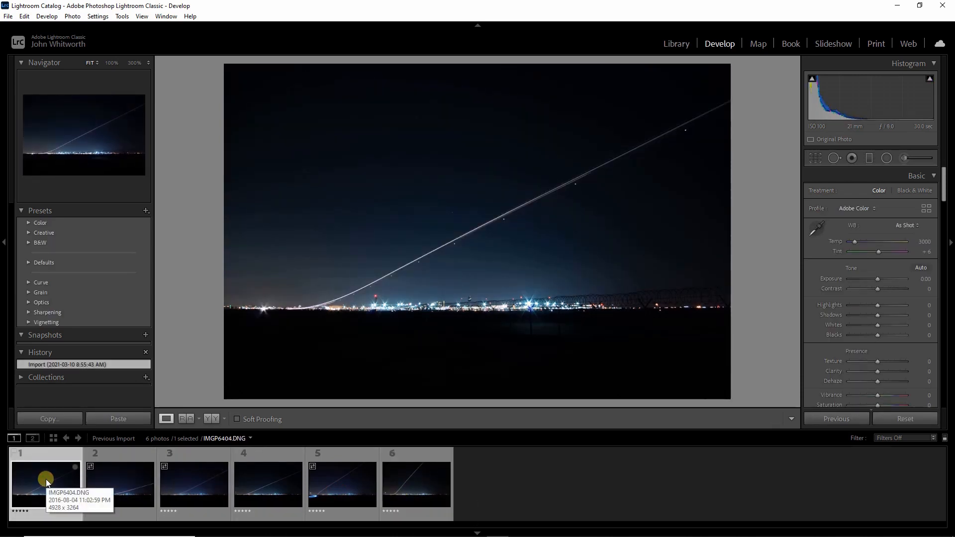
right_click(46, 479)
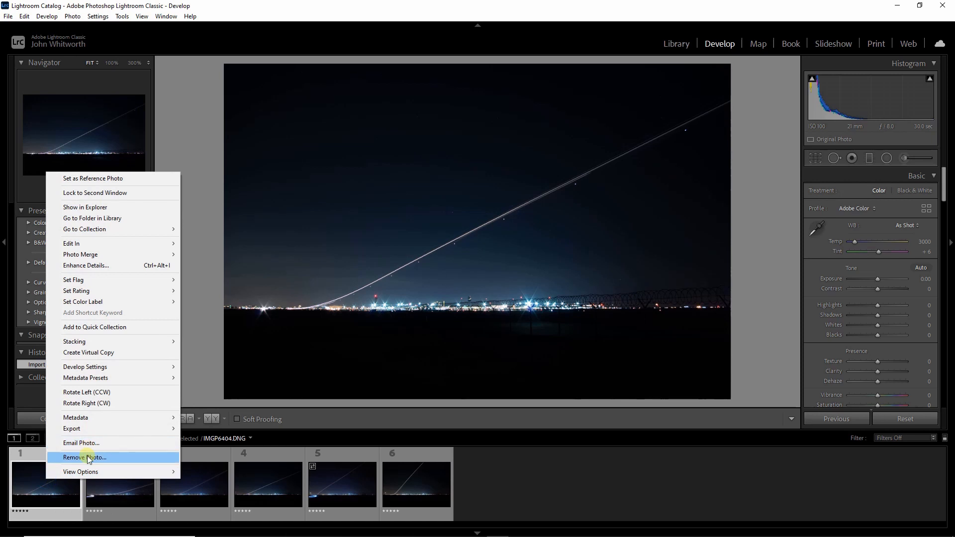
click(84, 457)
click(490, 288)
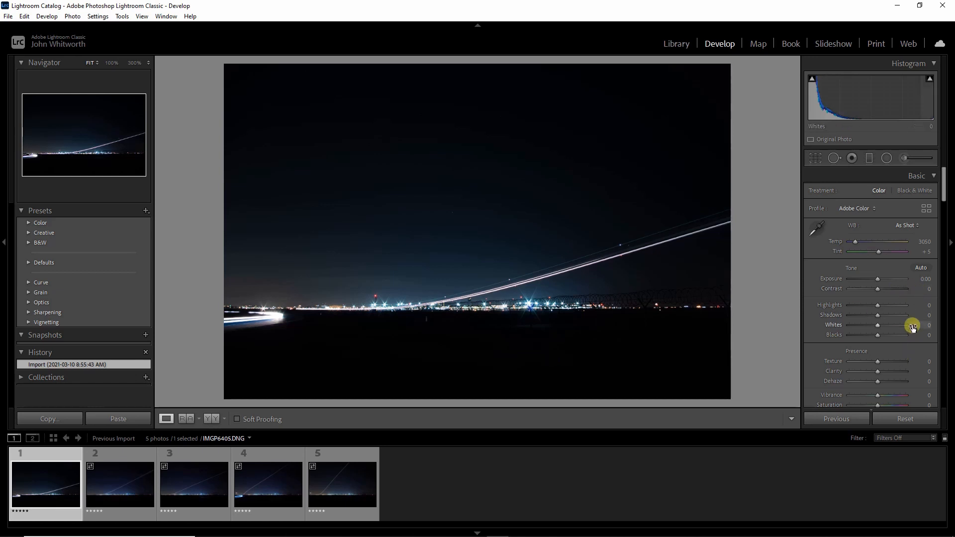
Adjust IMGP6405 with Dehaze +35, Clarity +25, Highlights -9 and Shadows -18.
scroll(912, 326, down, 3)
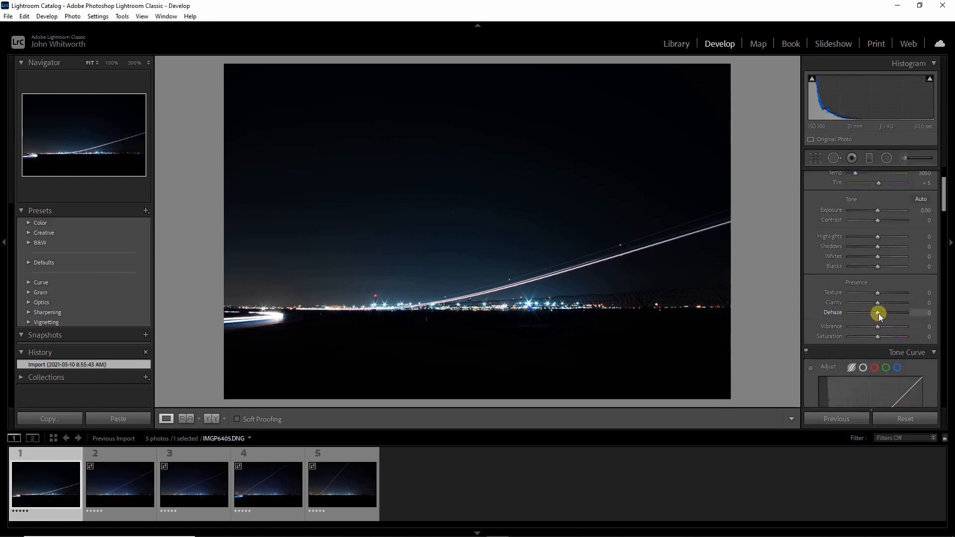
drag(877, 313, 888, 315)
drag(886, 314, 894, 315)
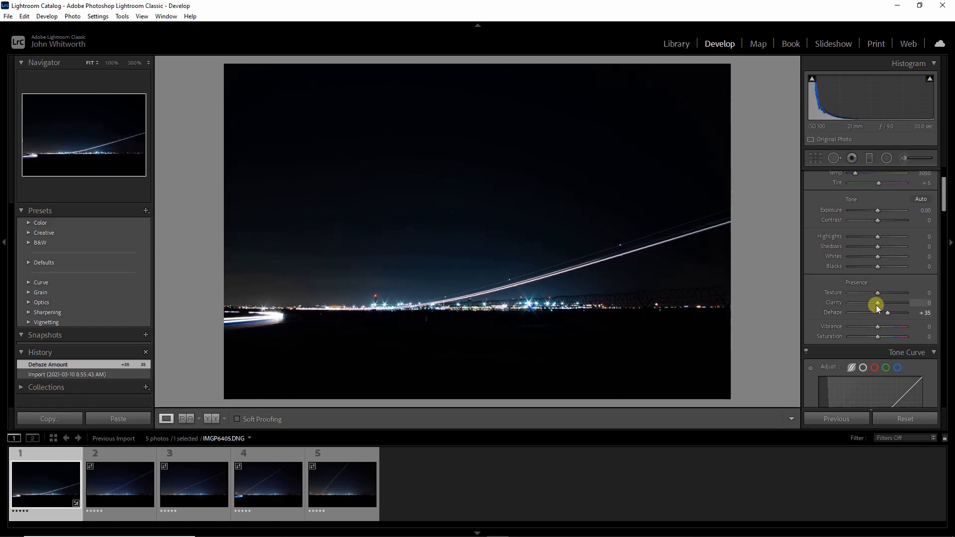
mouse_move(877, 302)
mouse_down()
mouse_move(908, 300)
mouse_move(885, 305)
mouse_up()
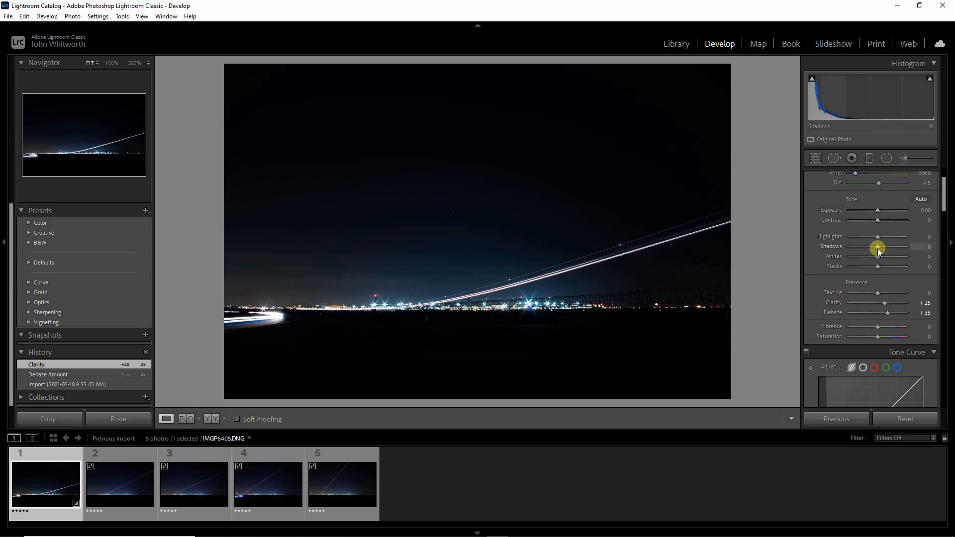
mouse_move(876, 236)
mouse_down()
mouse_move(858, 237)
mouse_move(912, 241)
mouse_move(848, 248)
mouse_move(886, 251)
mouse_move(855, 252)
mouse_move(872, 252)
mouse_up()
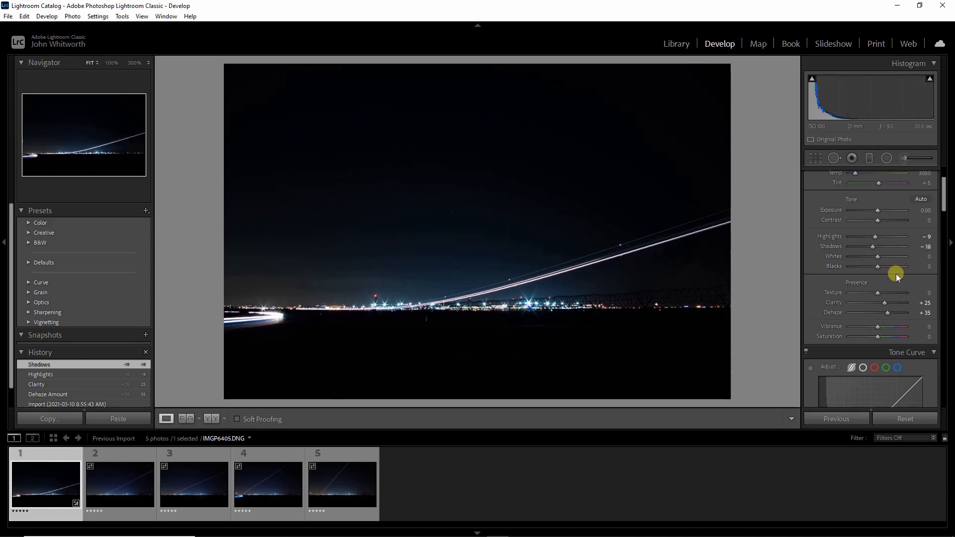
Cool the white balance of IMGP6405 by setting its temperature to 2439.
scroll(882, 205, up, 3)
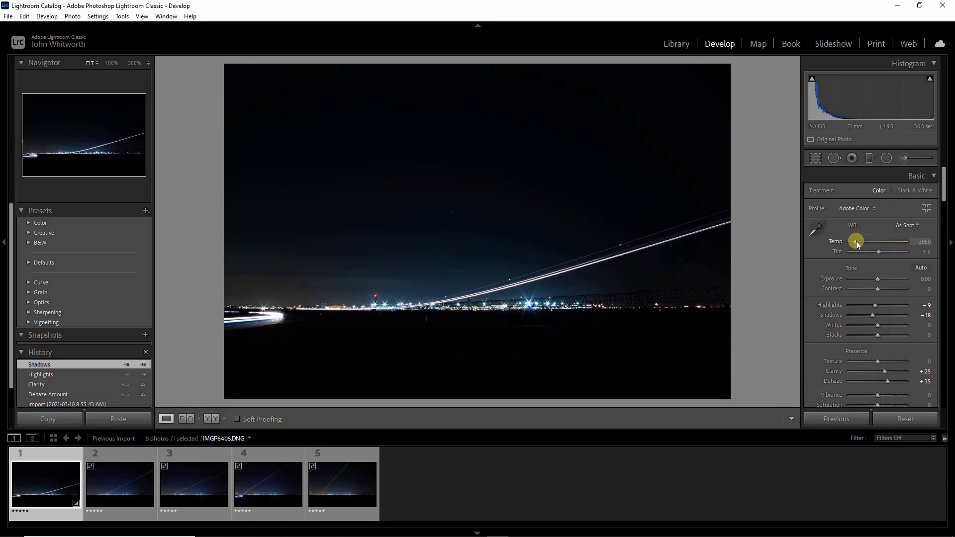
drag(855, 240, 852, 241)
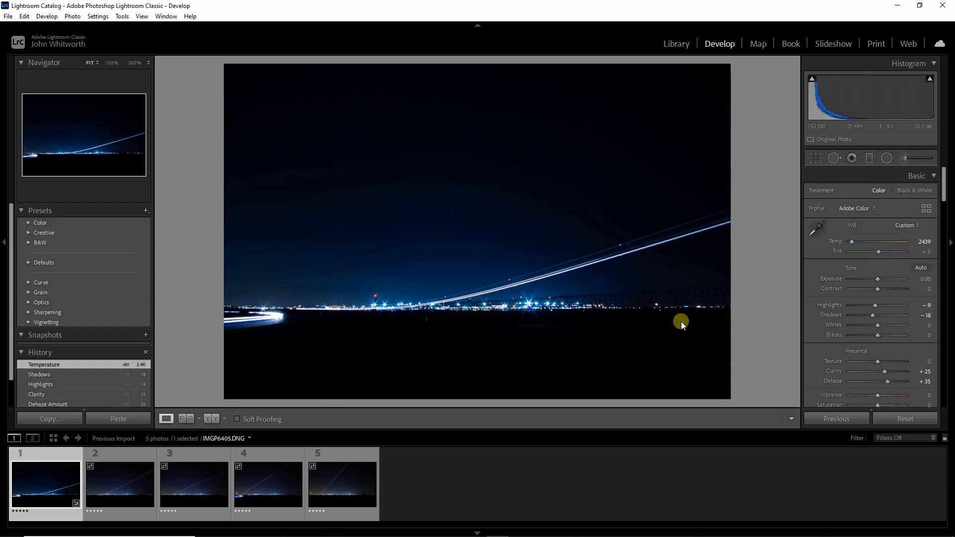
Inspect the airport lights, fence and plane trail of IMGP6405 at 100% for colour and detail.
click(385, 304)
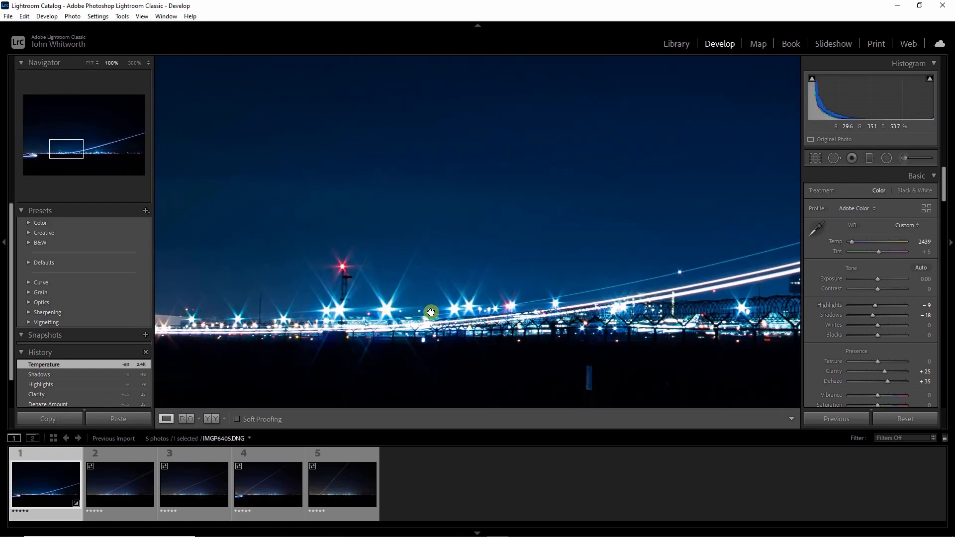
drag(326, 304, 678, 270)
mouse_move(287, 310)
mouse_down()
mouse_move(534, 307)
mouse_move(274, 296)
mouse_up()
drag(609, 285, 389, 332)
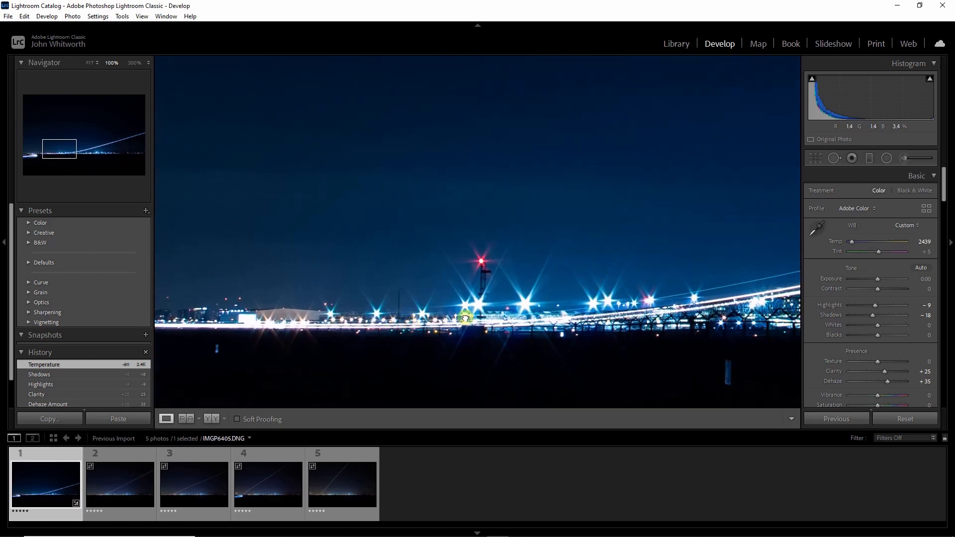
drag(552, 301, 380, 310)
drag(704, 271, 417, 284)
drag(683, 253, 699, 213)
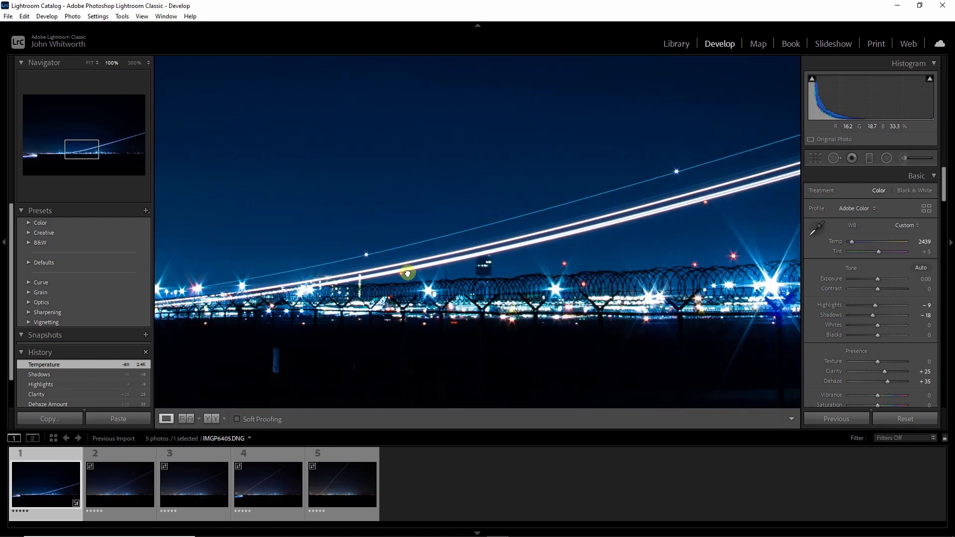
drag(408, 272, 618, 275)
click(555, 271)
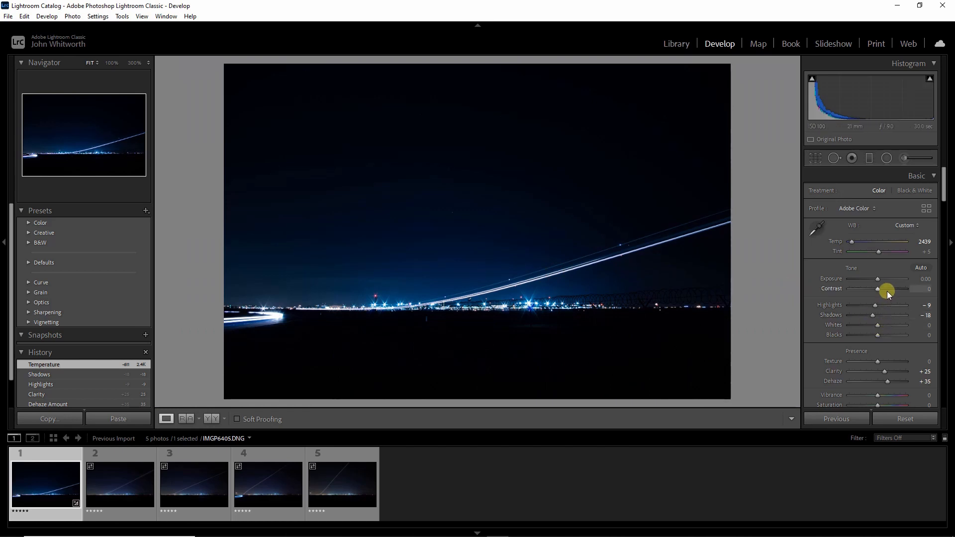
Keep the exposure of IMGP6405 at 0 and the highlights at -9, and set Shadows to -9.
drag(878, 278, 877, 280)
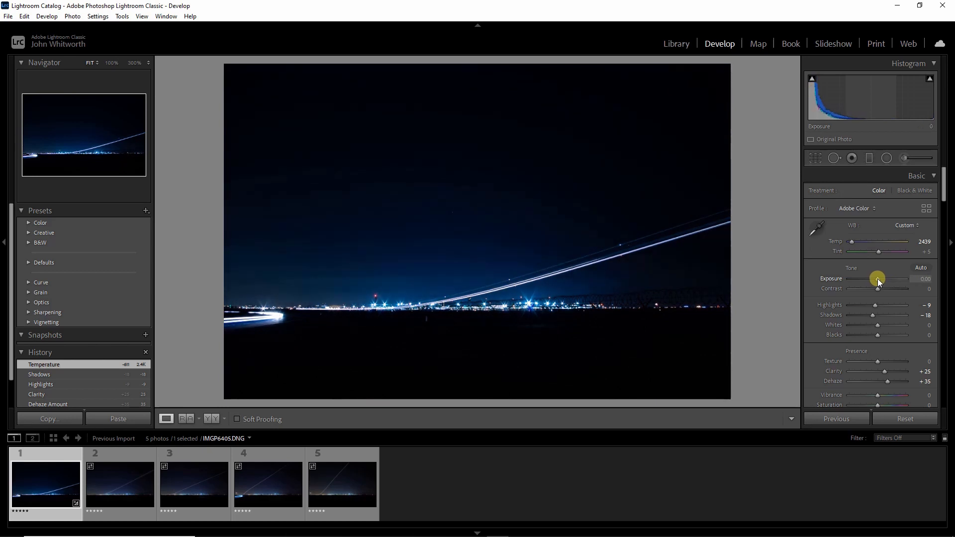
double_click(878, 279)
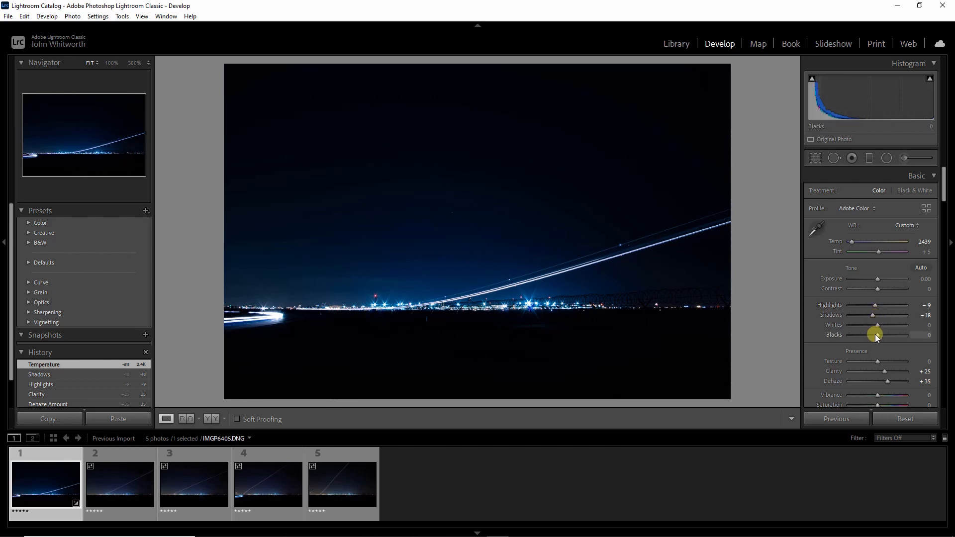
mouse_move(874, 315)
mouse_down()
mouse_move(897, 315)
mouse_move(831, 320)
mouse_move(950, 325)
mouse_move(877, 327)
mouse_up()
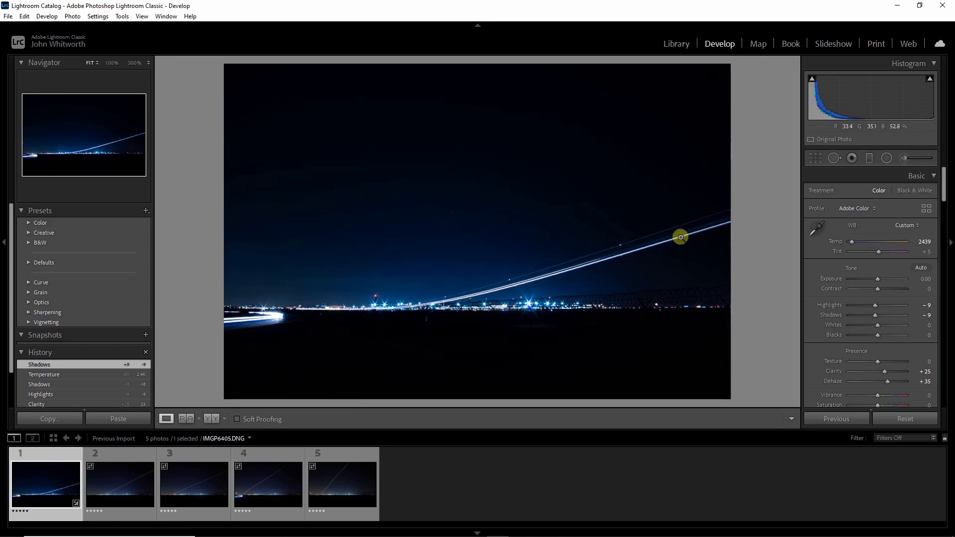
drag(878, 306, 877, 307)
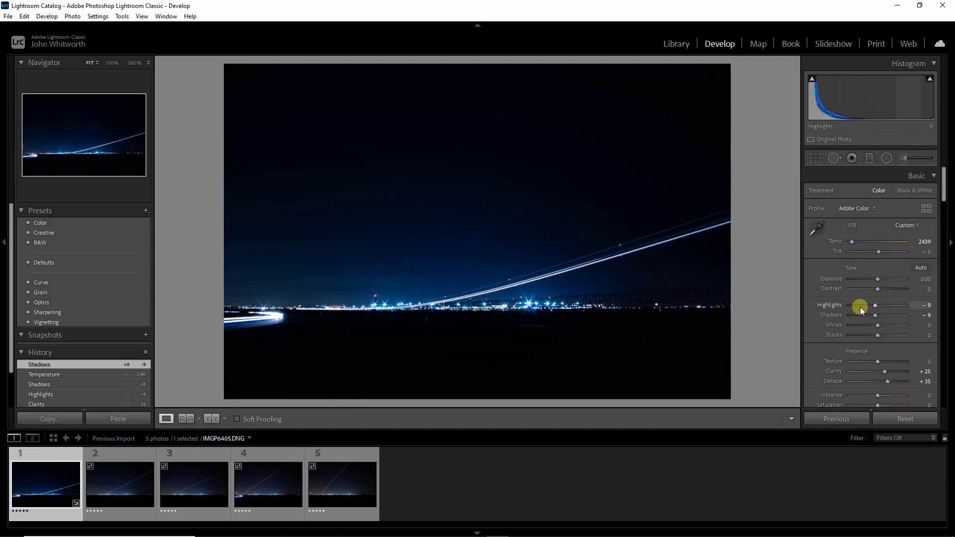
Synchronize all develop settings of IMGP6405 to the other four take-off photos, IMGP6406, IMGP6407, IMGP6408 and IMGP6410.
ctrl+click(106, 476)
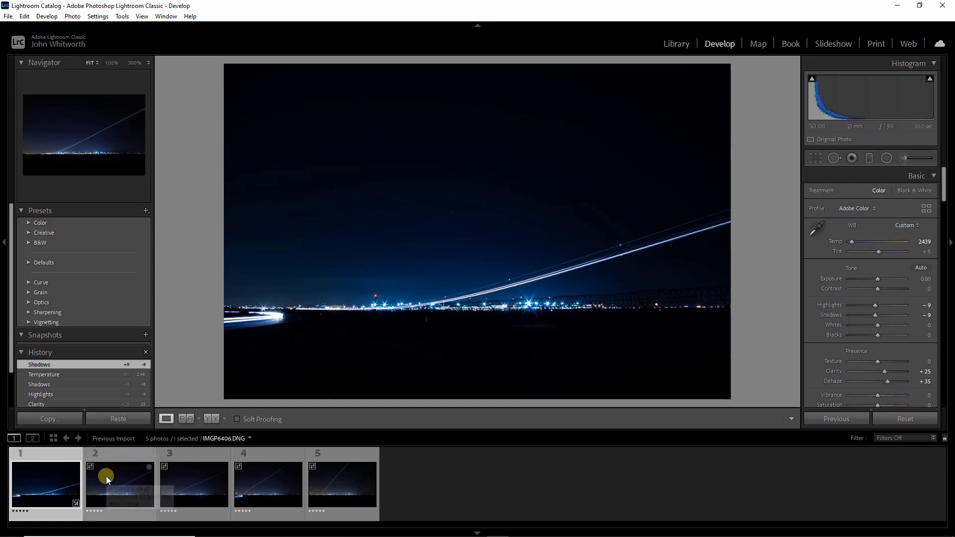
ctrl+click(184, 488)
ctrl+click(258, 489)
ctrl+click(316, 487)
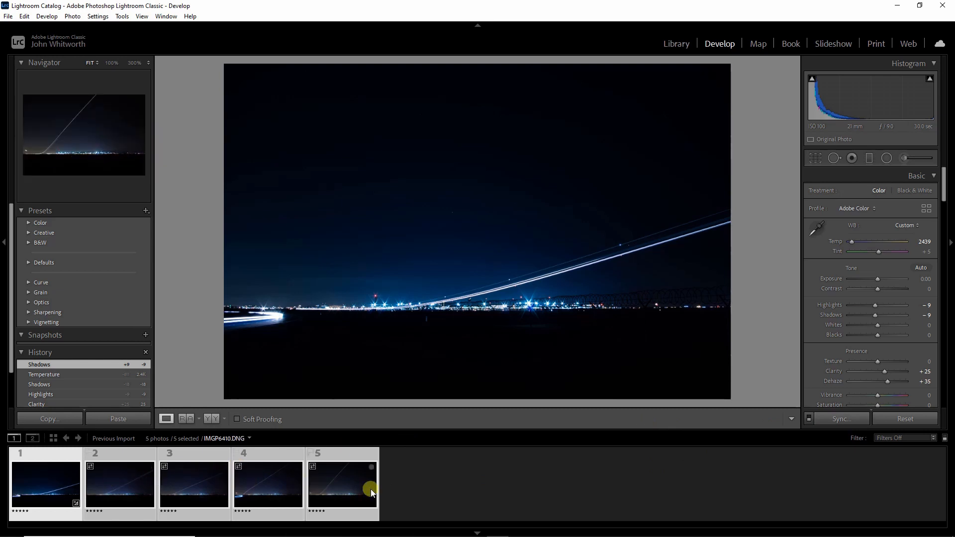
click(840, 419)
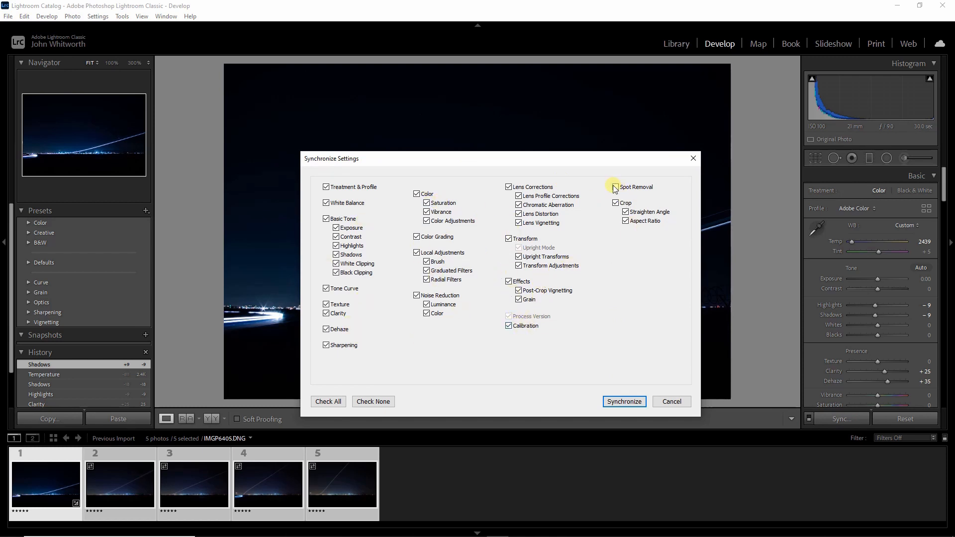
click(632, 401)
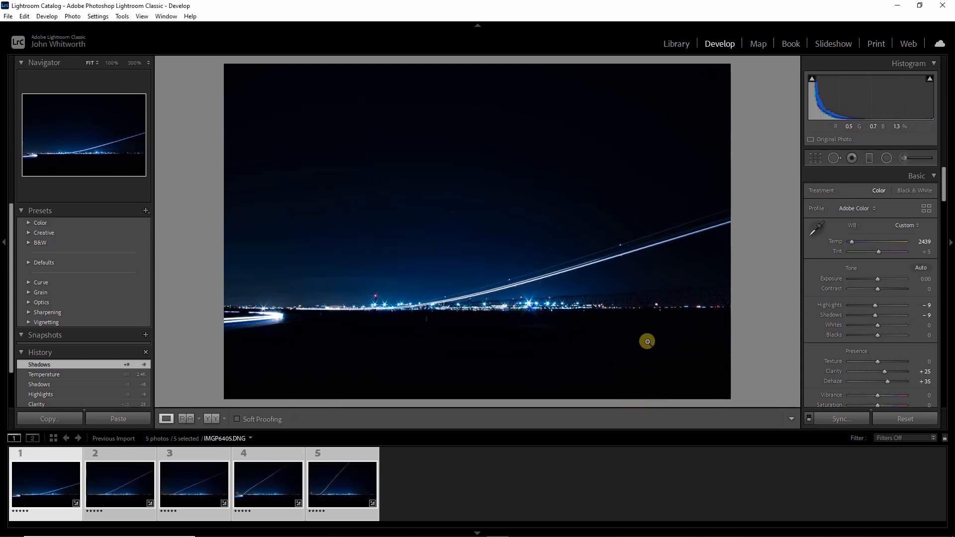
Review the synchronized look of IMGP6406, IMGP6407, IMGP6408 and IMGP6410 one after another.
click(133, 483)
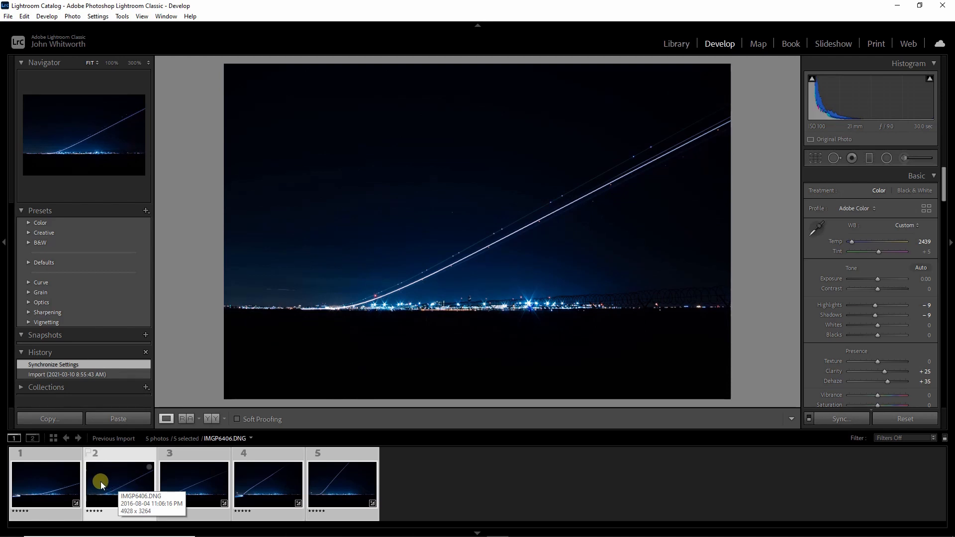
click(195, 487)
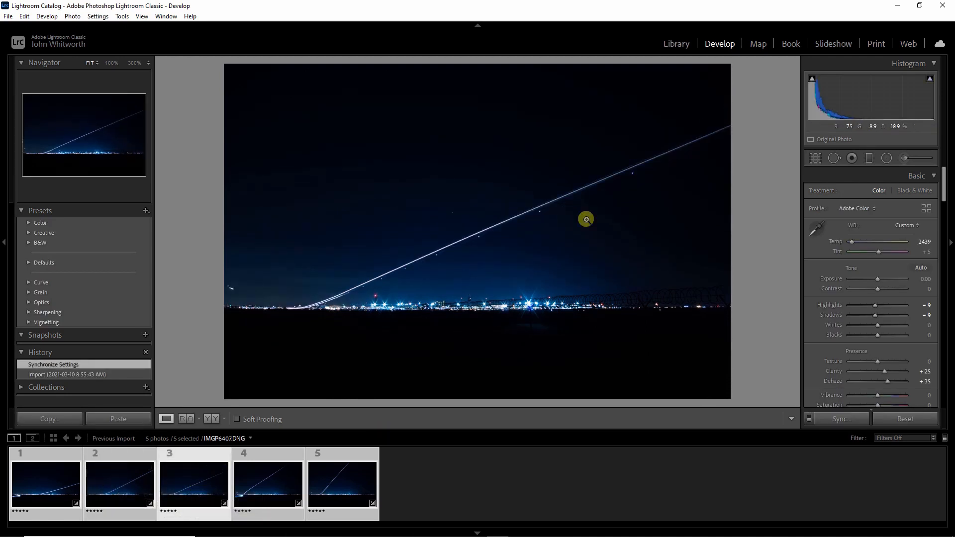
click(287, 467)
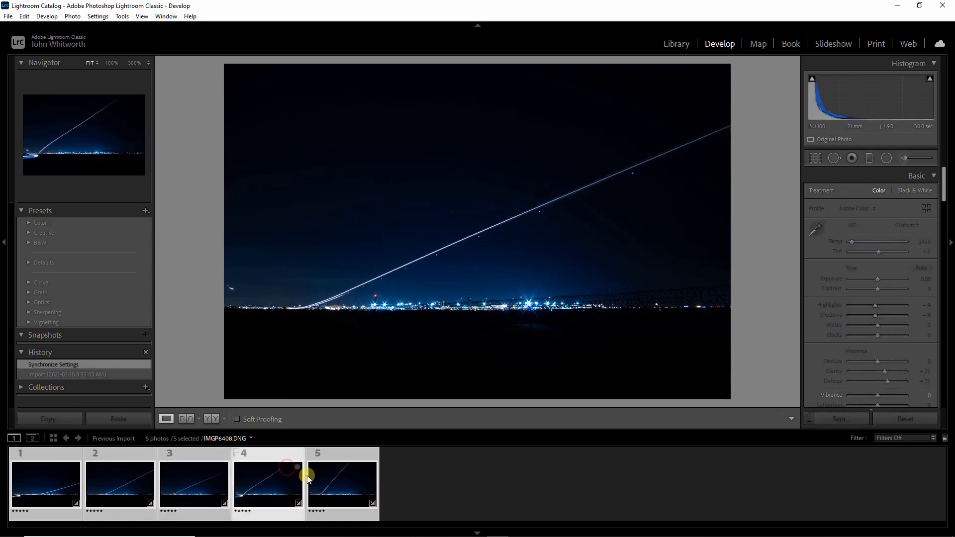
click(339, 479)
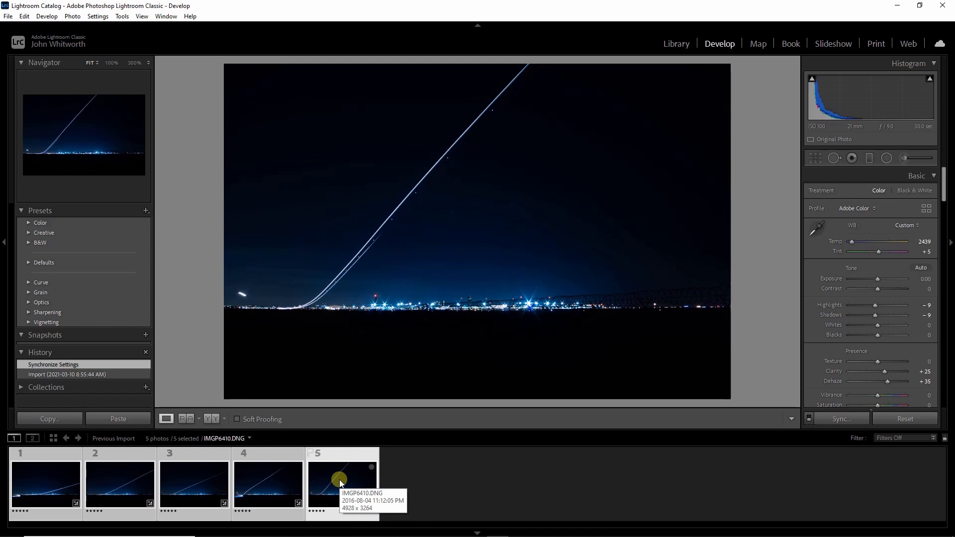
Compare the before and after versions of IMGP6410 and IMGP6408 in different layouts, and return to the single-photo view.
click(214, 418)
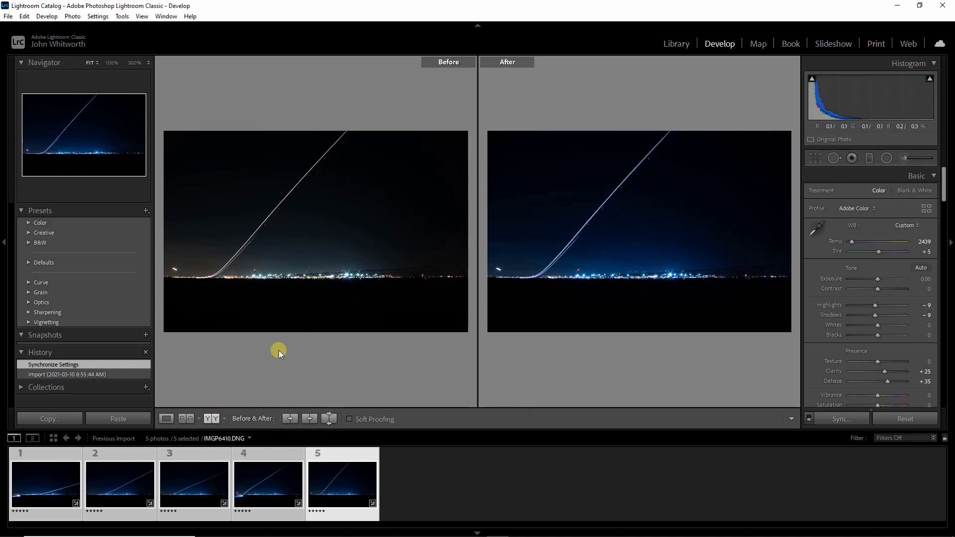
click(211, 418)
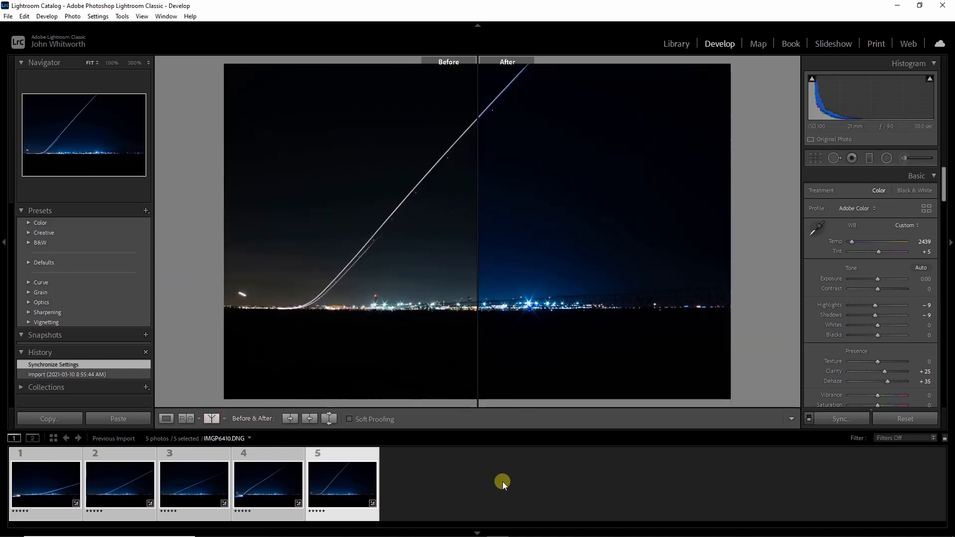
click(166, 418)
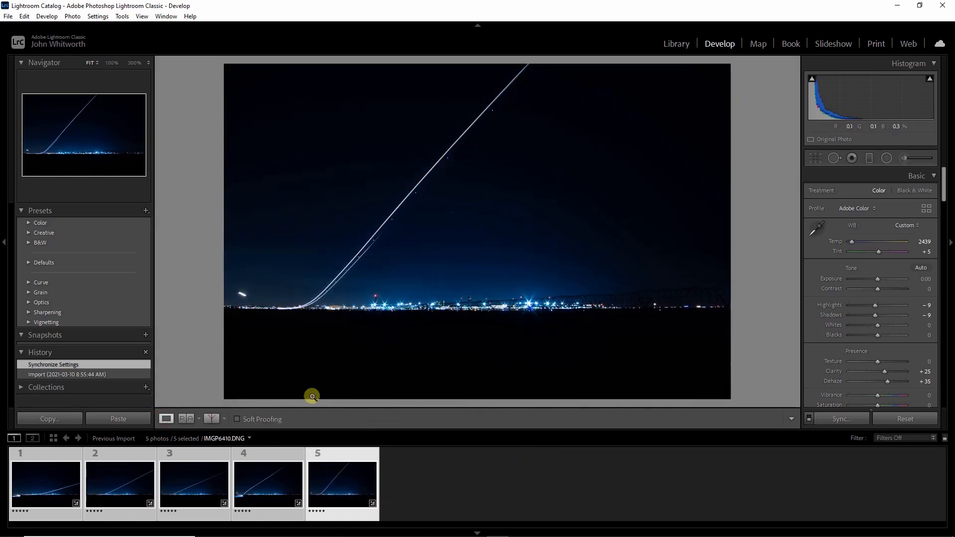
click(210, 417)
click(210, 418)
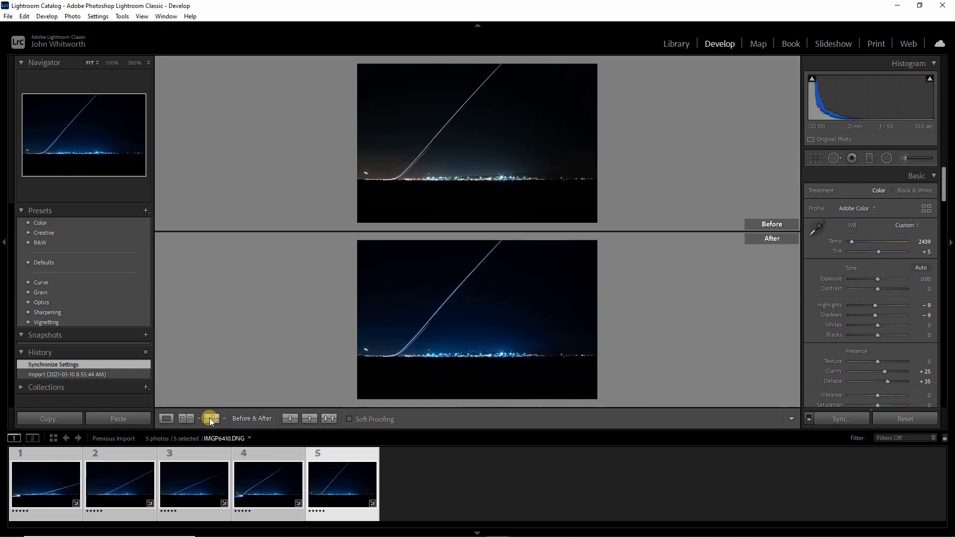
click(210, 418)
click(210, 417)
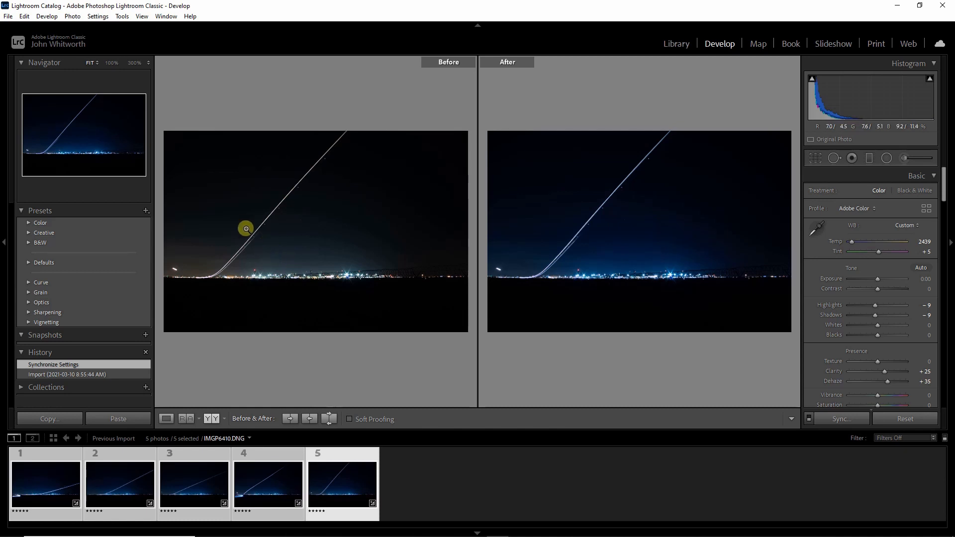
click(270, 477)
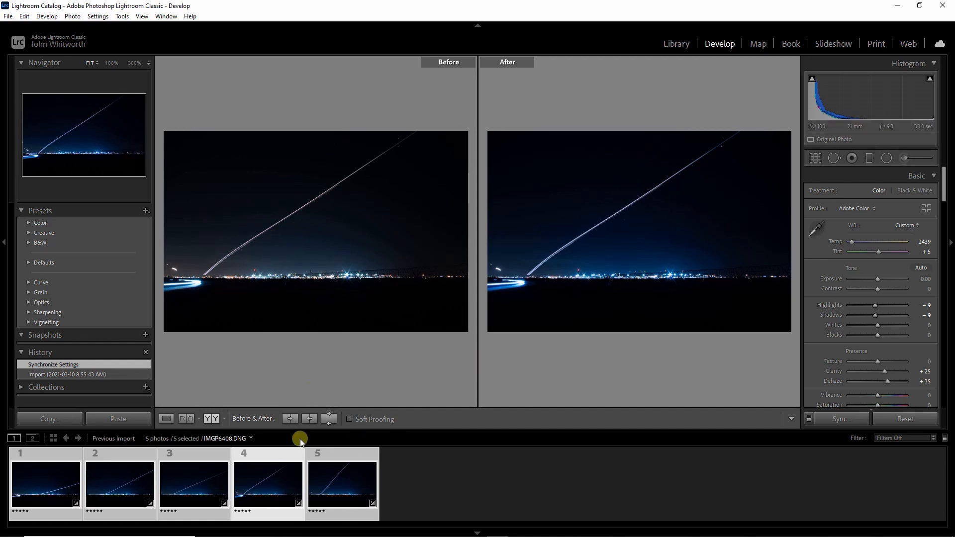
click(166, 418)
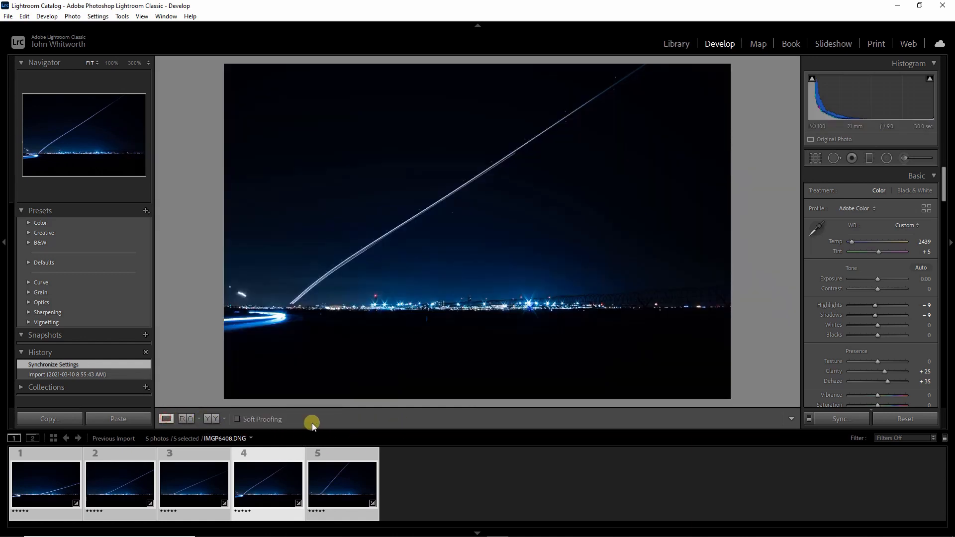
Export all five photos to the Take Off 1 folder as sRGB JPEGs, quality 100, 300 pixels per inch, with custom name Plane Take Off.
ctrl+click(328, 481)
ctrl+click(325, 474)
click(9, 18)
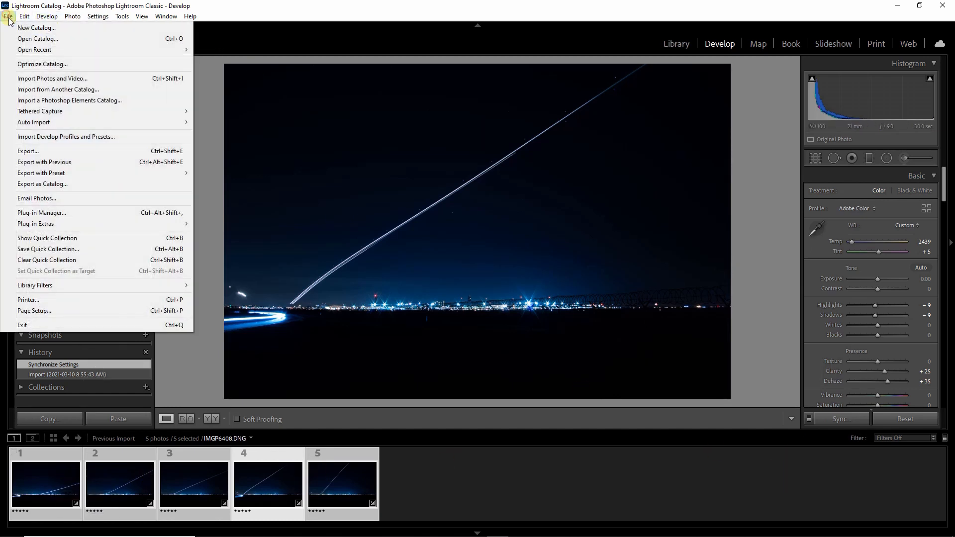
click(48, 151)
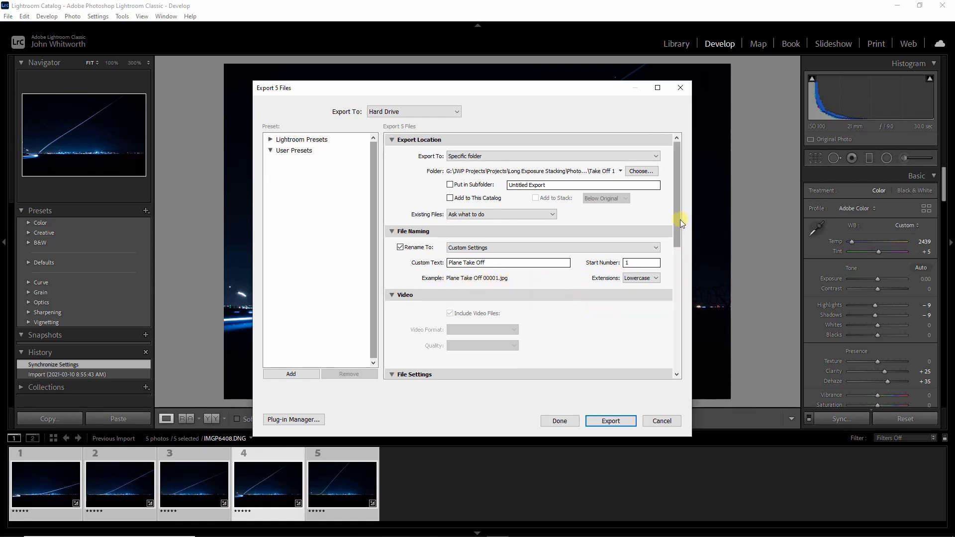
drag(679, 222, 679, 287)
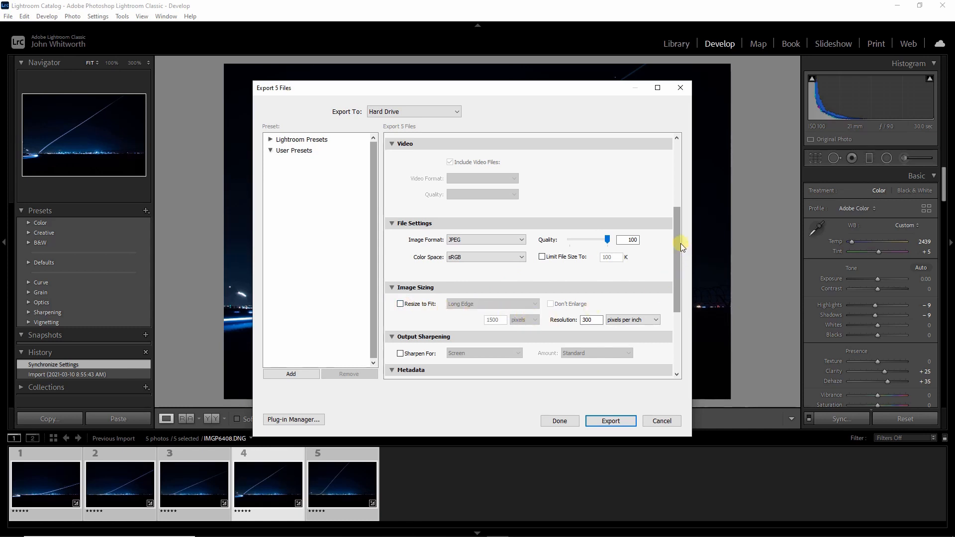
drag(679, 240, 680, 303)
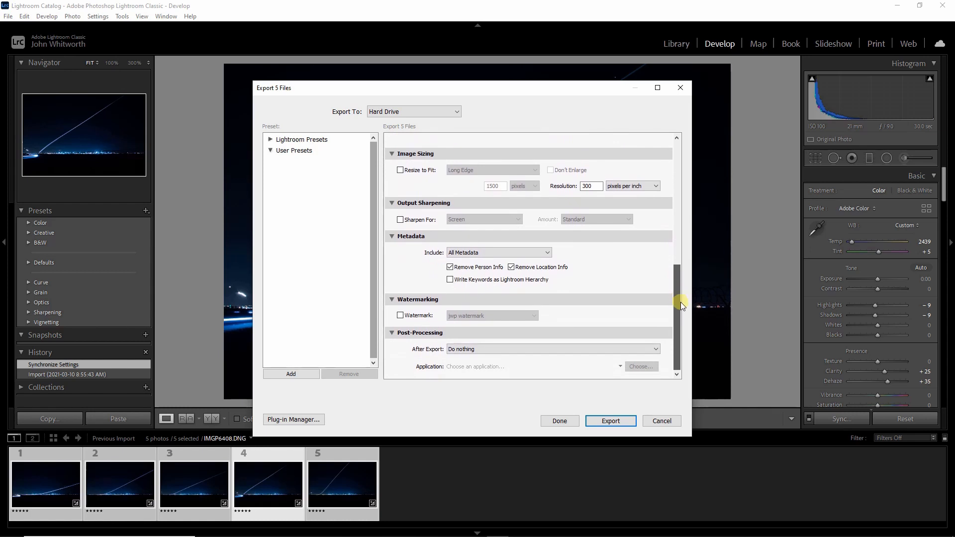
click(612, 422)
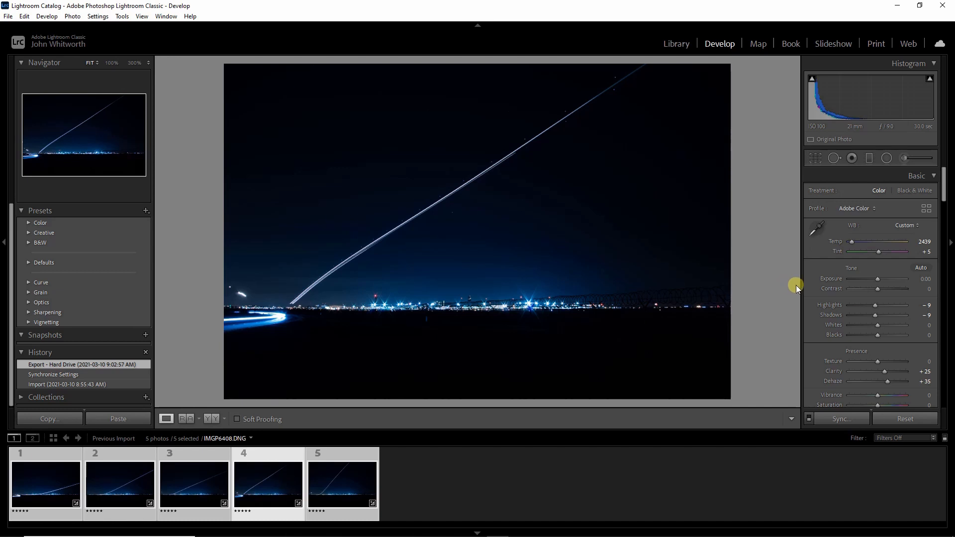
Switch to Photoshop and load Plane Take Off 00001 to 00005 from the Take Off 1 folder into one layer stack.
click(897, 7)
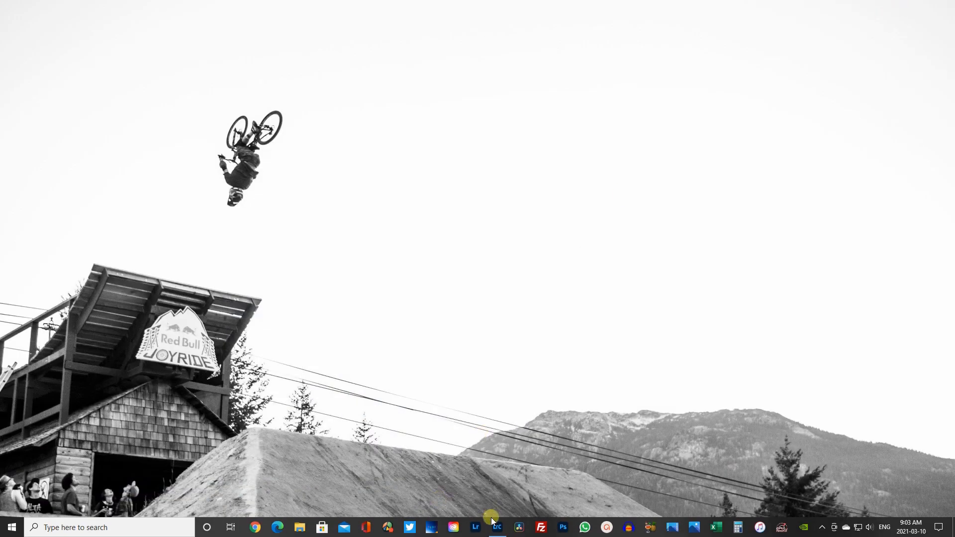
click(562, 527)
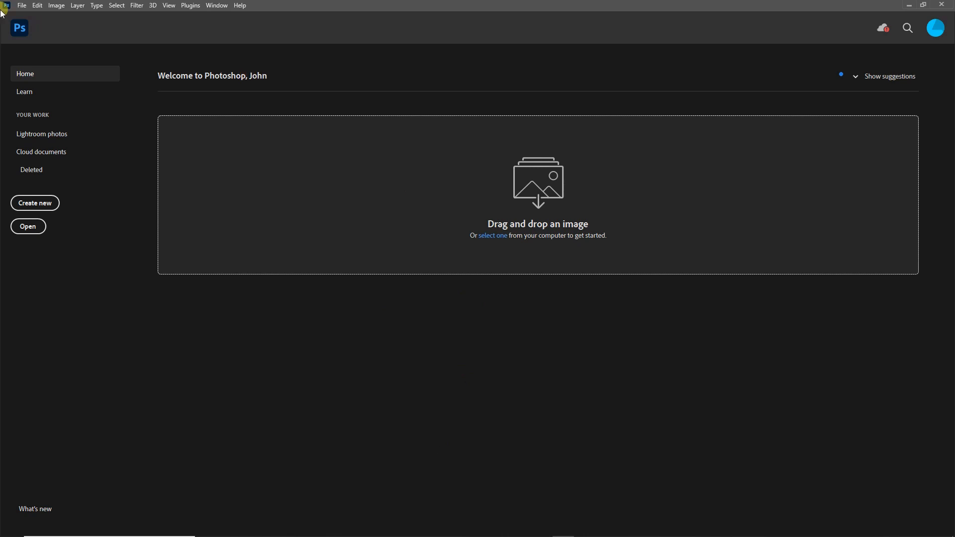
click(22, 5)
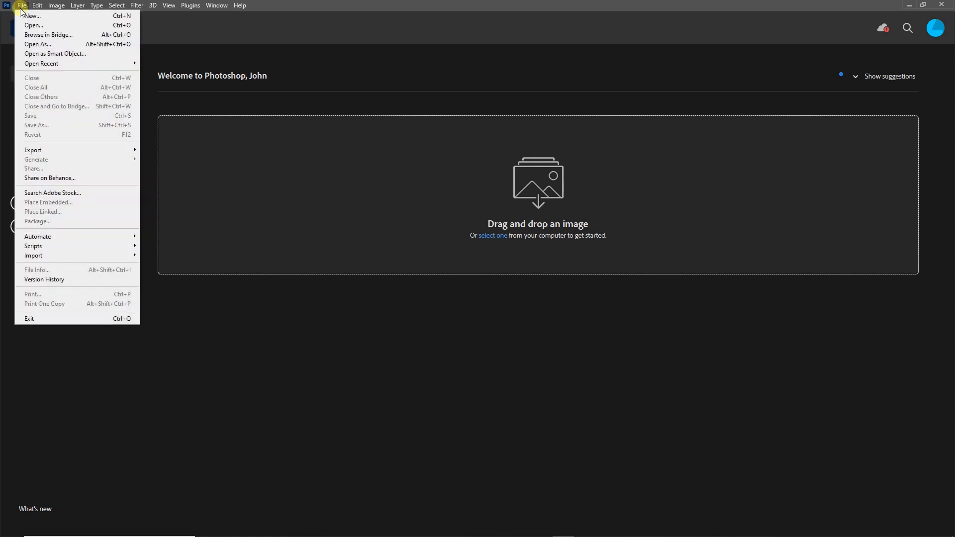
mouse_move(68, 246)
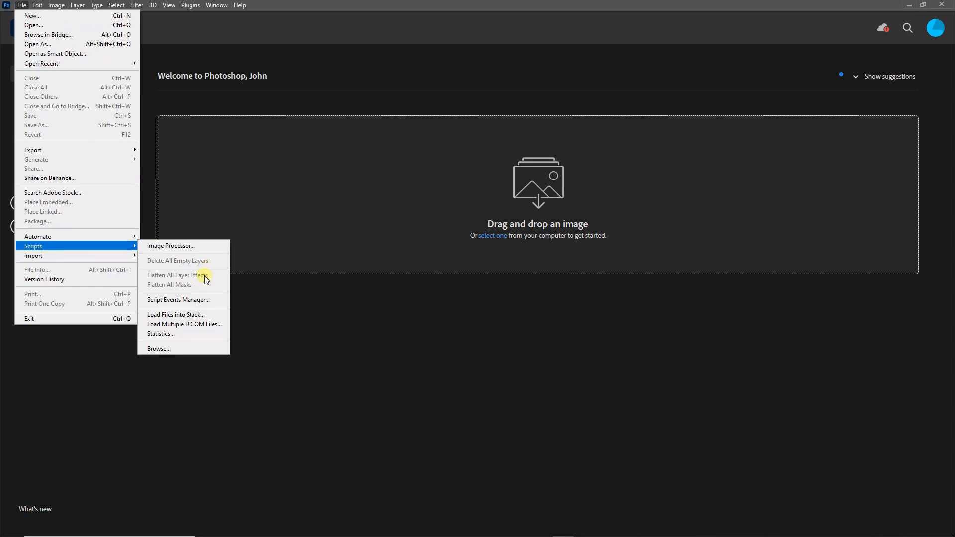
click(192, 315)
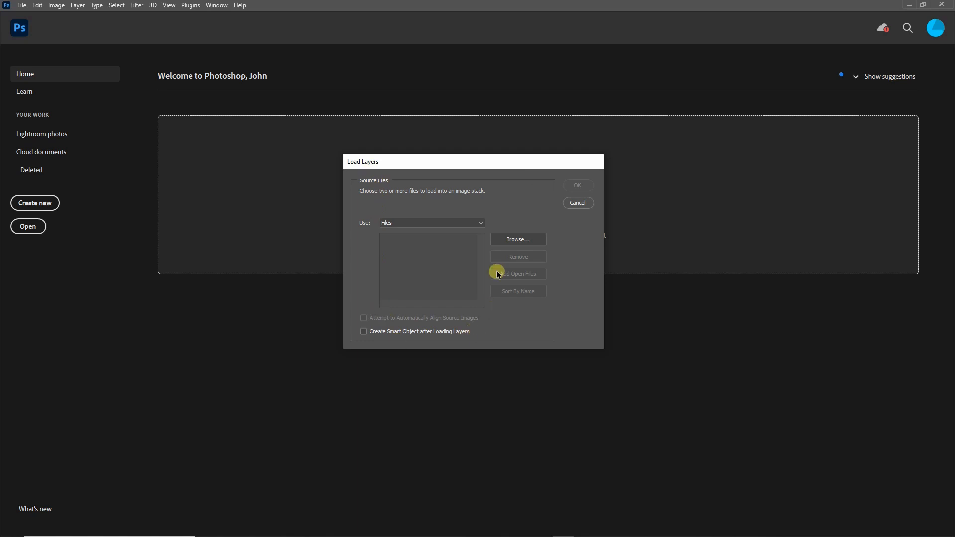
click(517, 240)
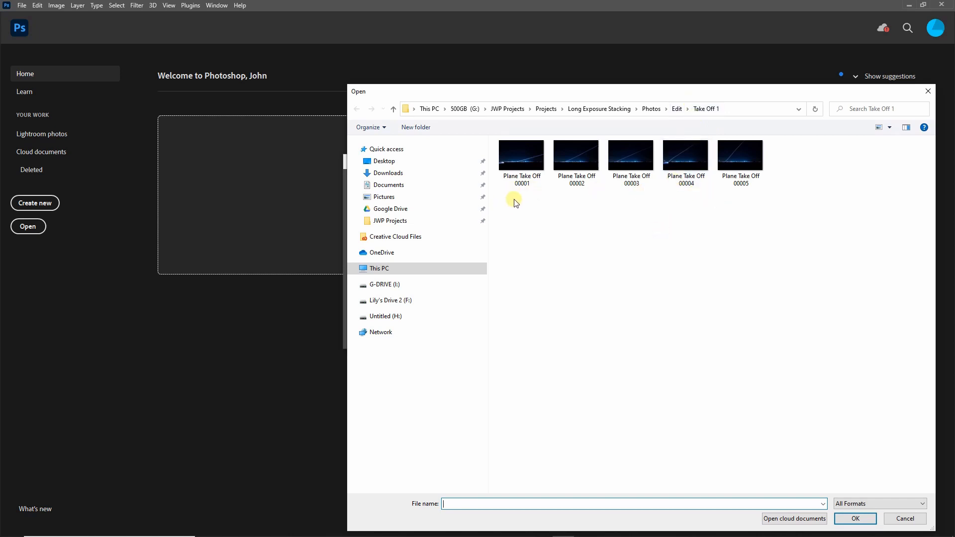
drag(521, 200, 738, 153)
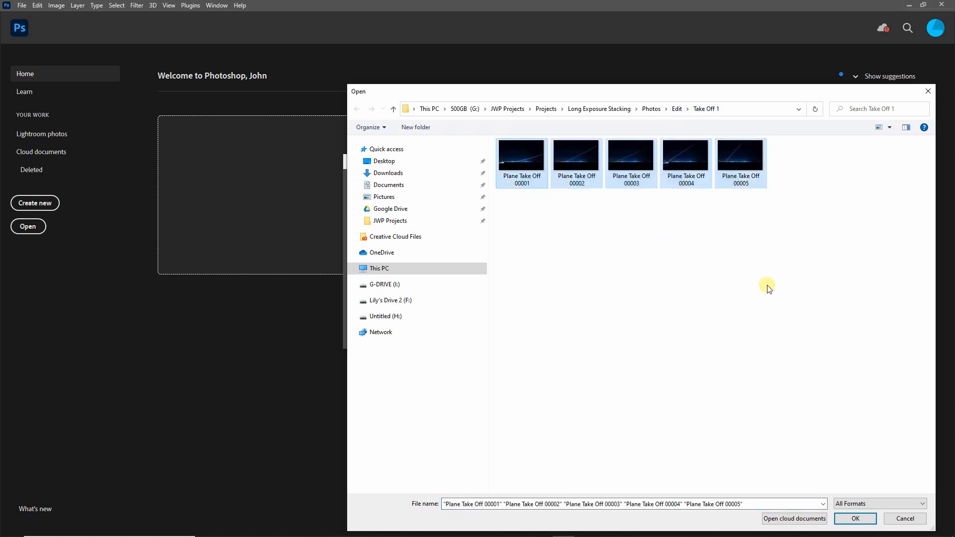
click(856, 519)
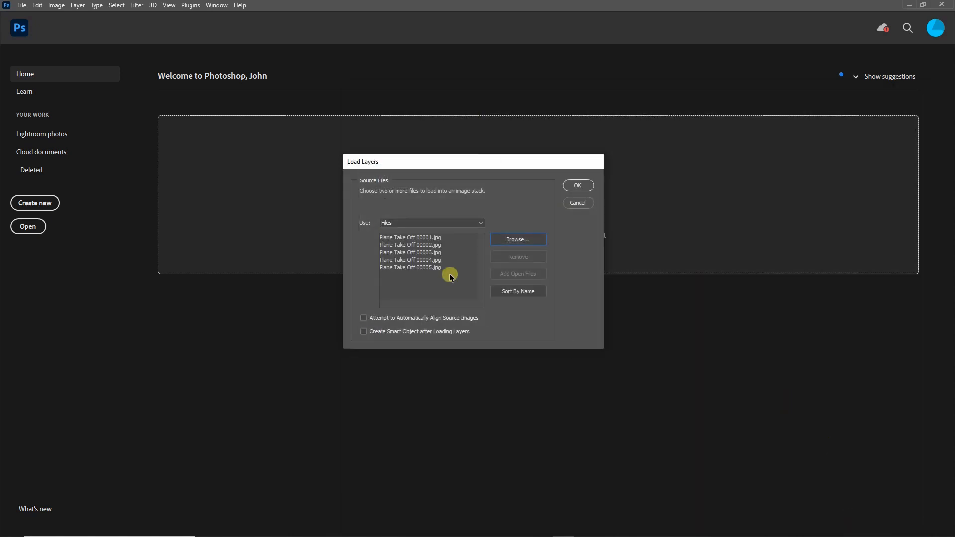
click(579, 186)
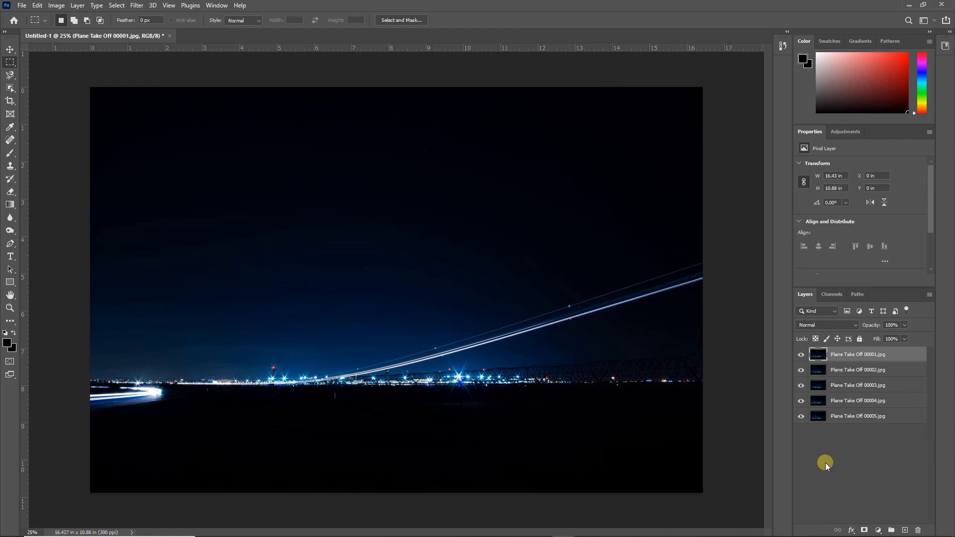
Set the blending mode of all five Plane Take Off layers to Lighten.
click(838, 370)
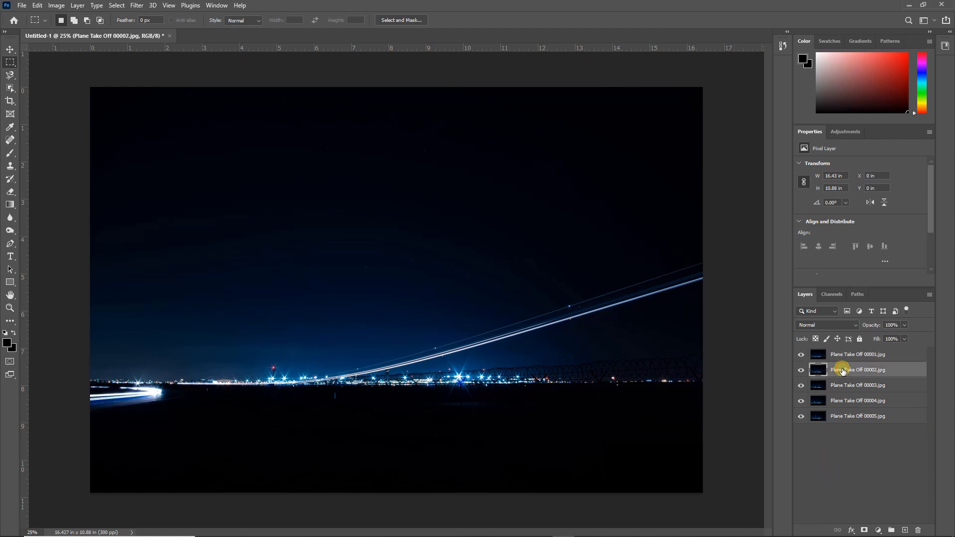
click(845, 389)
click(844, 401)
click(844, 416)
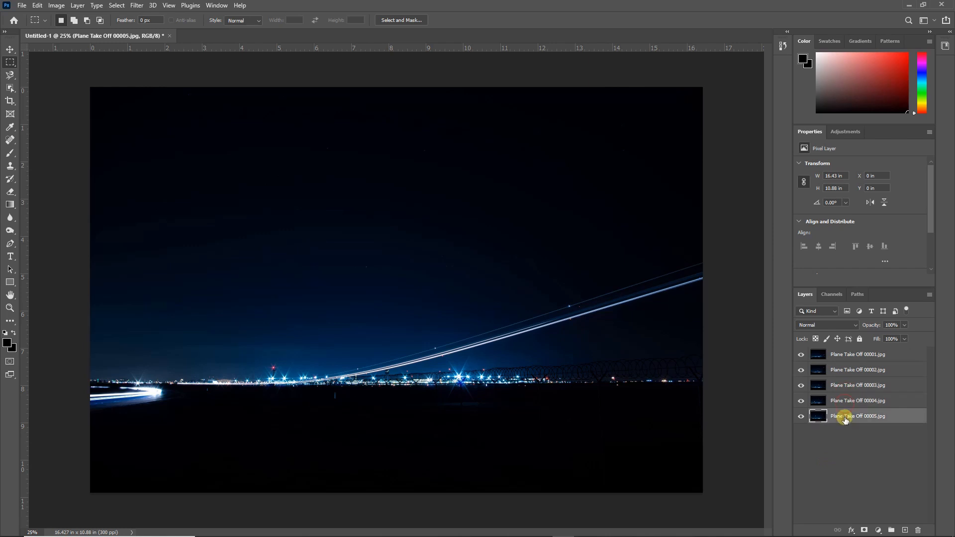
shift+click(849, 400)
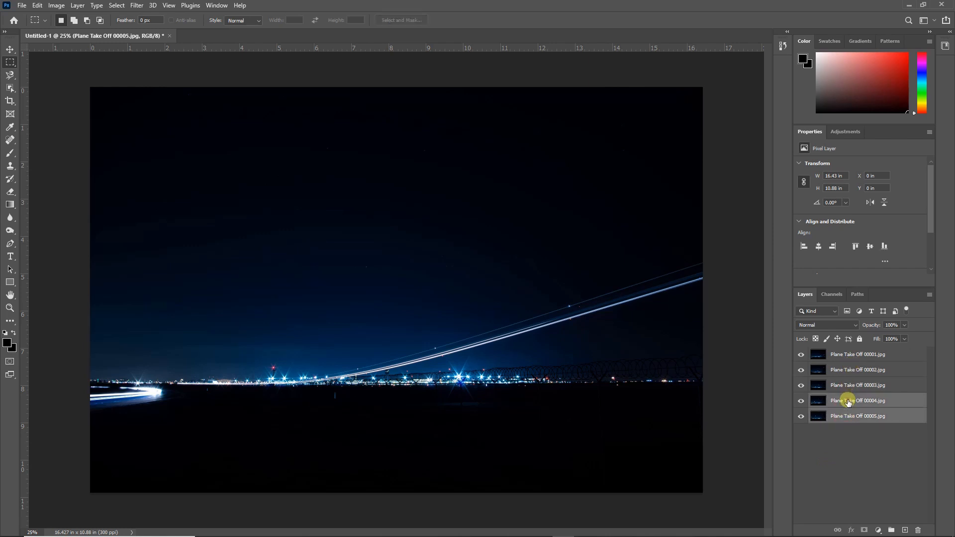
shift+click(849, 387)
shift+click(848, 370)
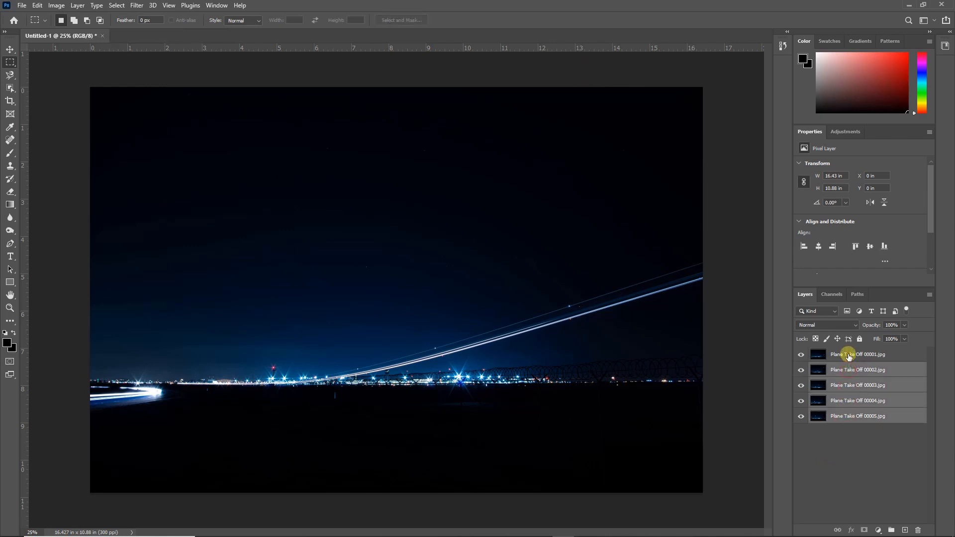
shift+click(848, 355)
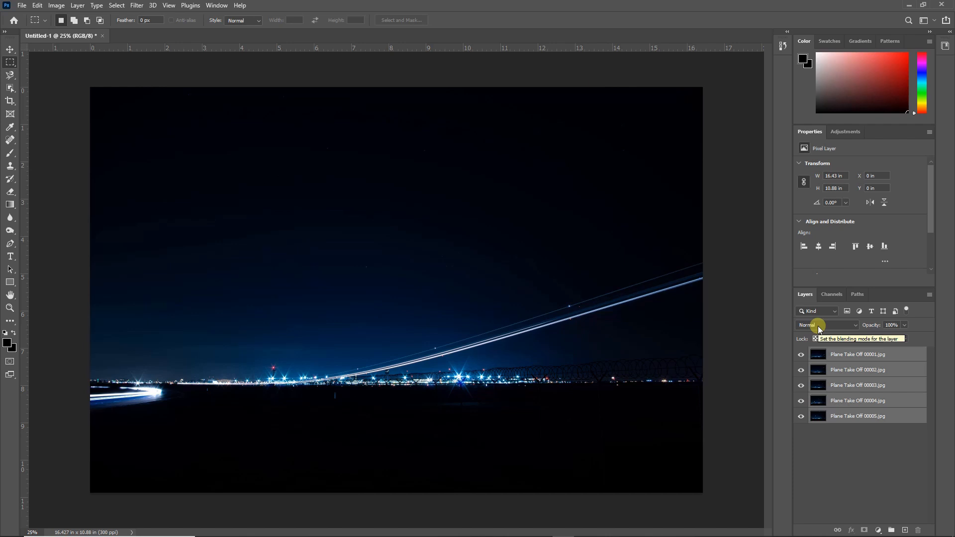
click(857, 326)
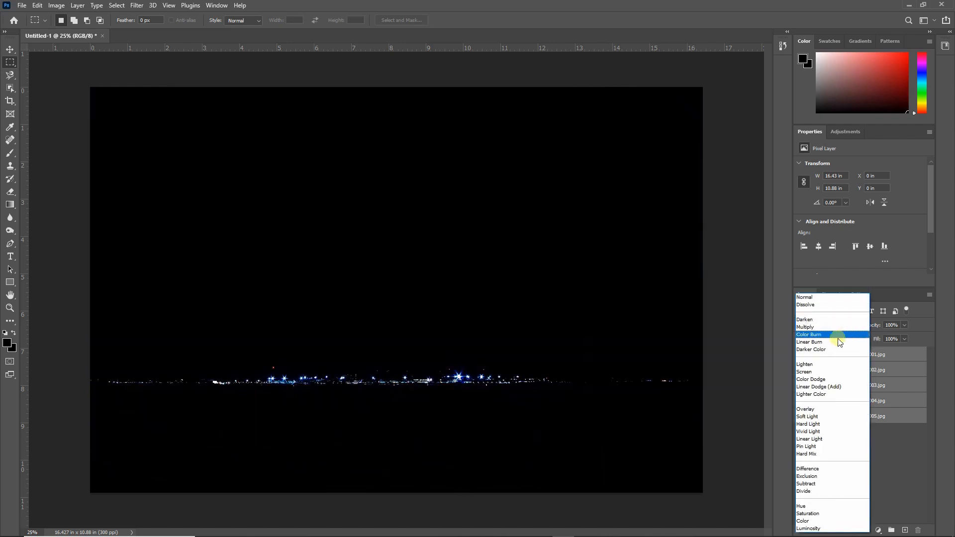
click(812, 365)
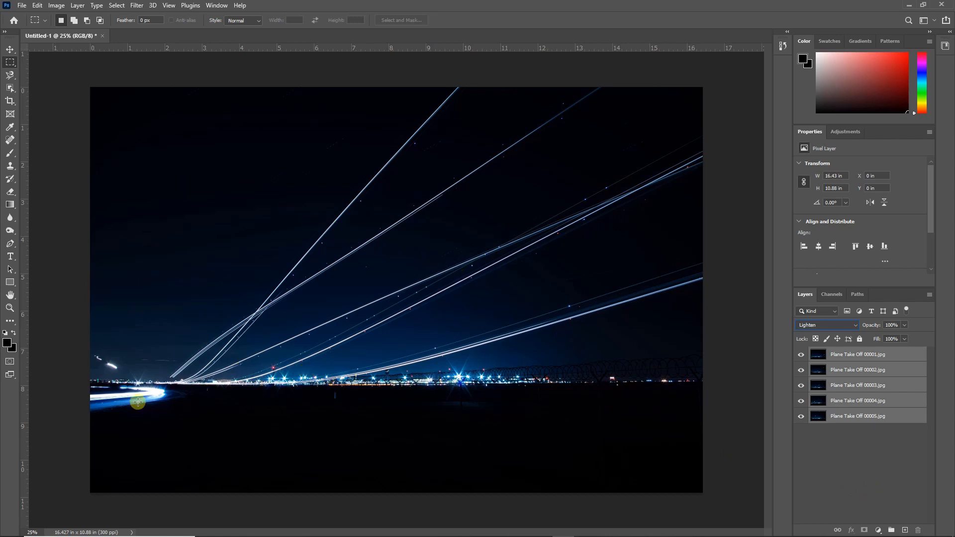
Hide the five Plane Take Off layers one by one from 00001 down to 00005 to examine each layer's light trail.
click(801, 355)
click(800, 369)
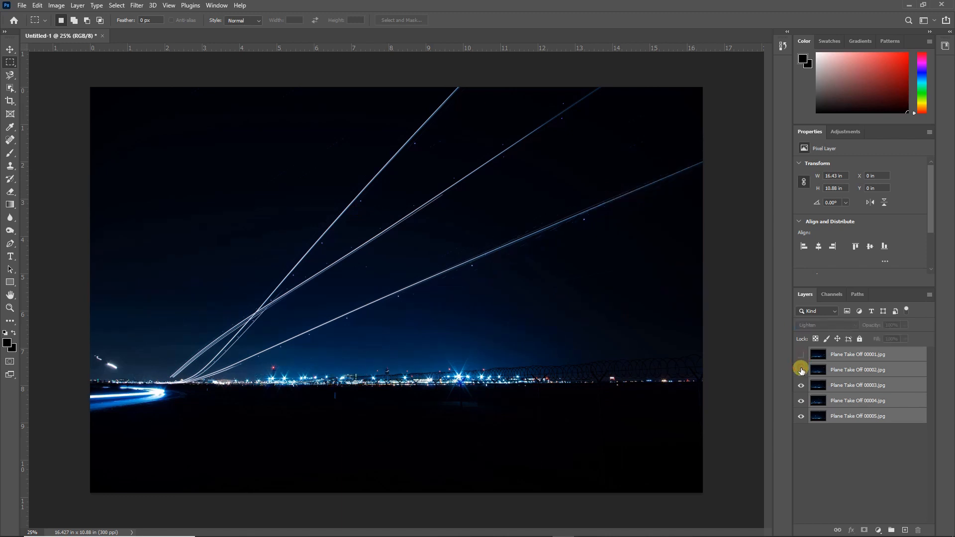
click(801, 385)
click(801, 401)
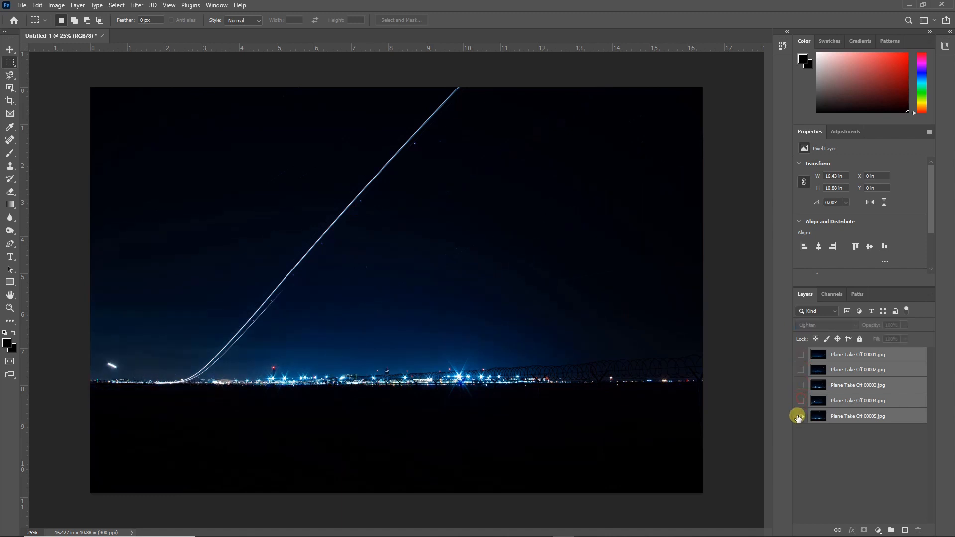
click(800, 415)
Compare different combinations of visible take-off layers, finishing with all five layers shown.
click(800, 415)
click(800, 400)
click(800, 385)
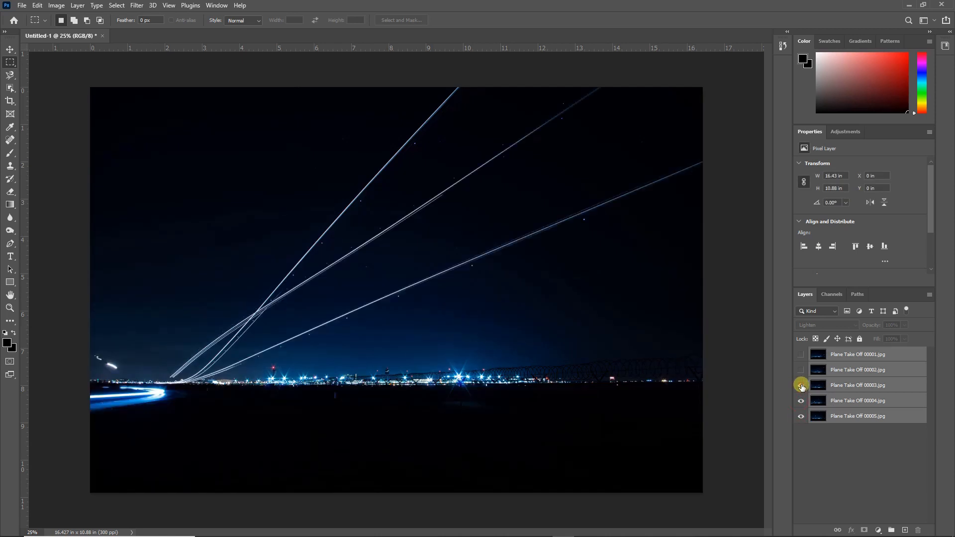
click(800, 385)
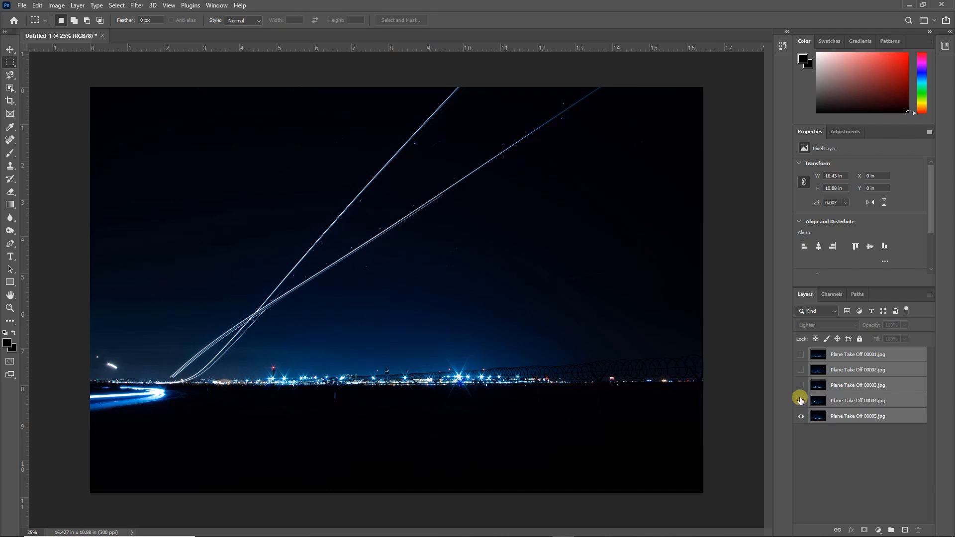
click(800, 399)
click(800, 385)
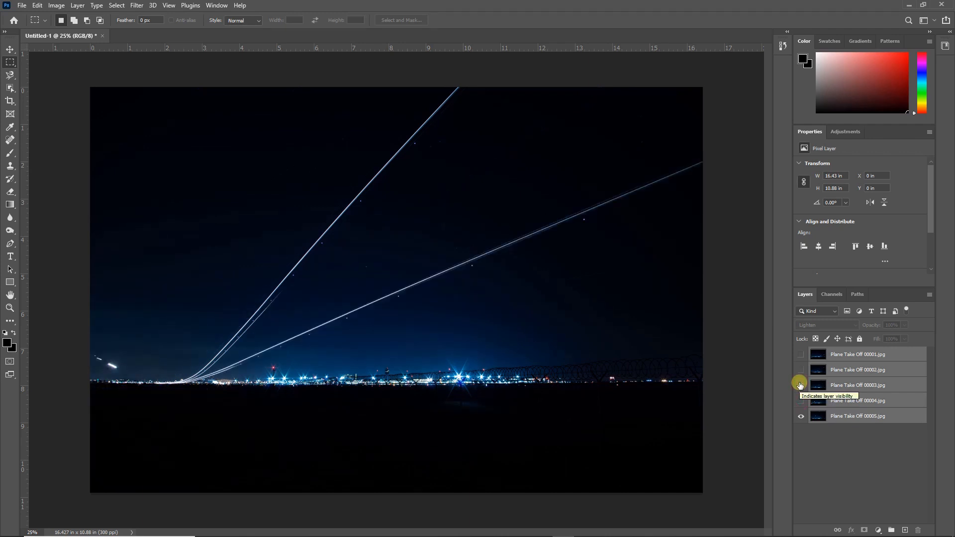
click(800, 370)
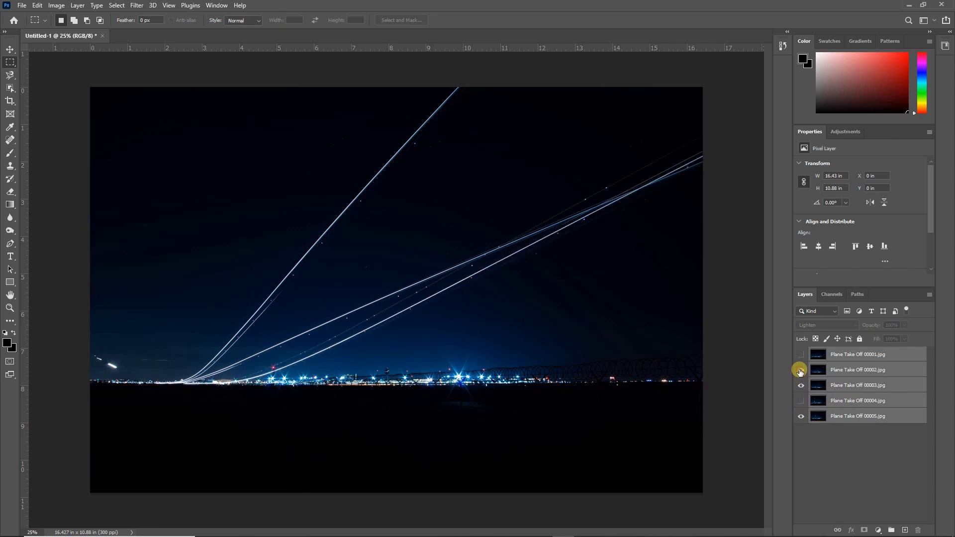
click(800, 355)
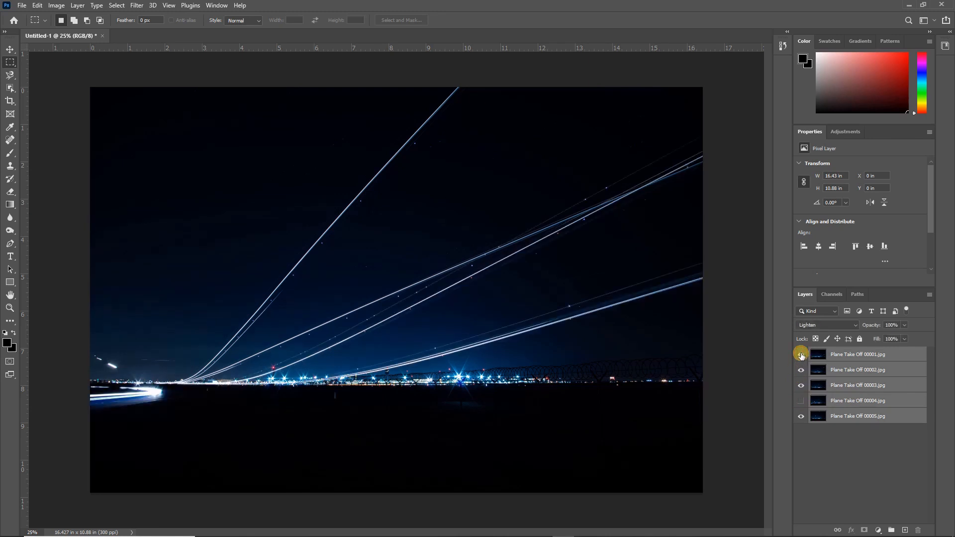
click(801, 400)
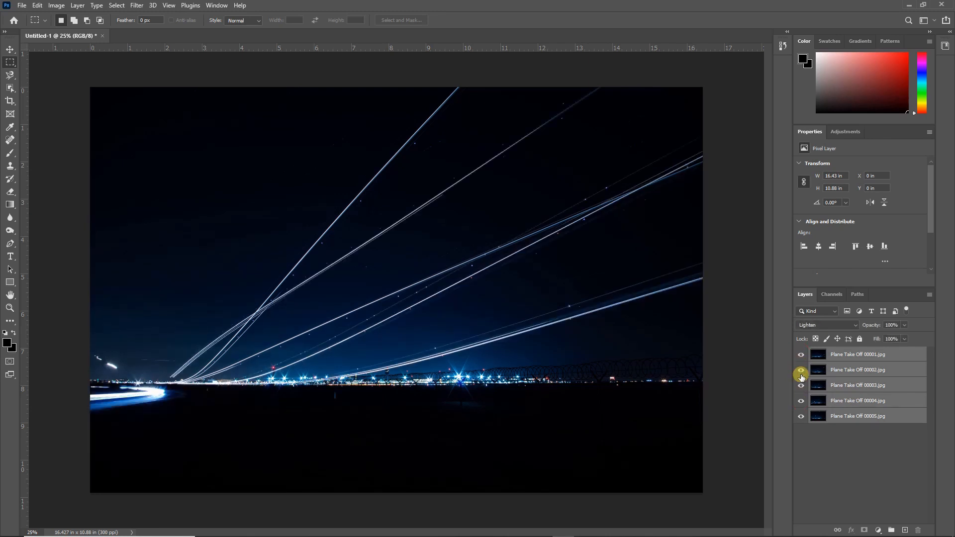
Check the composite without layers Plane Take Off 00003 and 00002, and show both layers again.
click(800, 384)
click(798, 369)
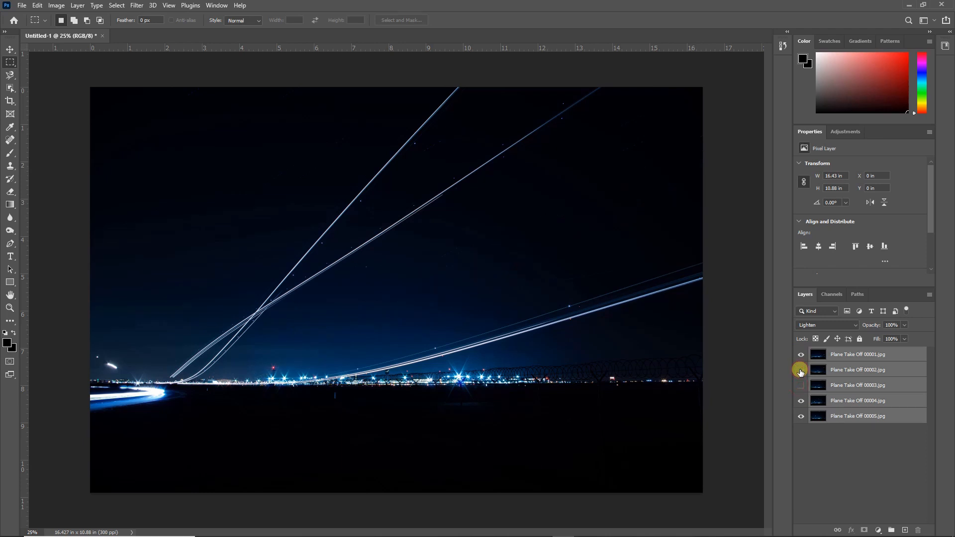
click(801, 384)
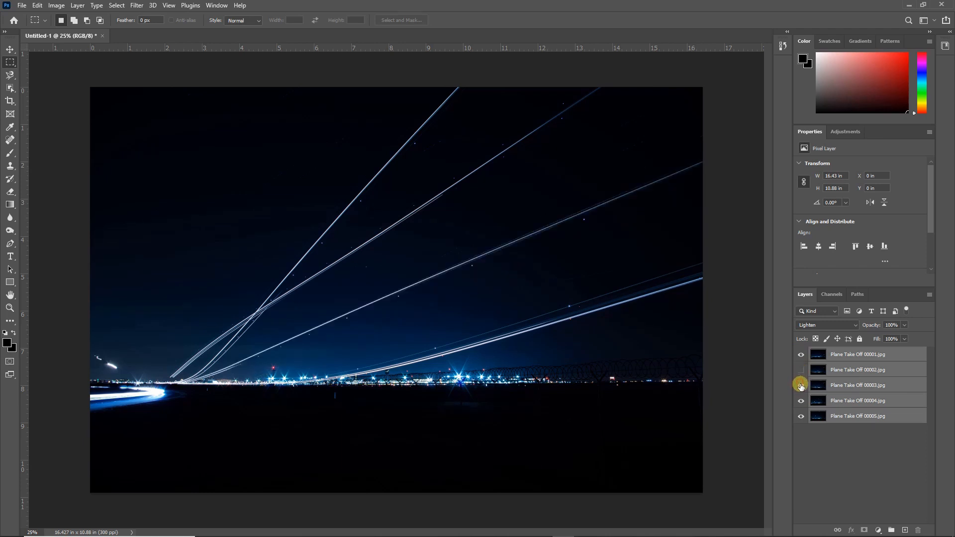
click(801, 371)
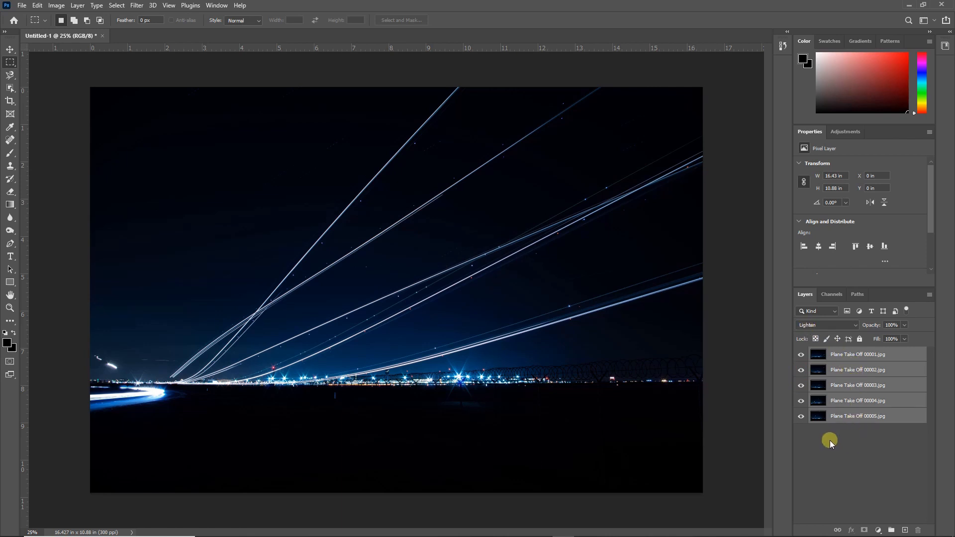
Save the composite as a maximum-quality JPEG named Take Off 1 Stack in the Take Off 1 folder.
click(22, 7)
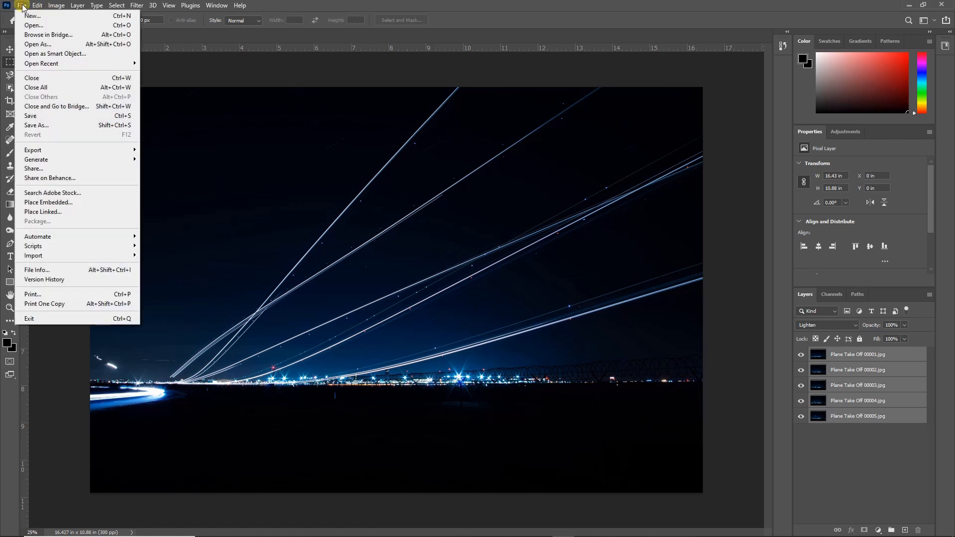
click(51, 126)
double_click(112, 71)
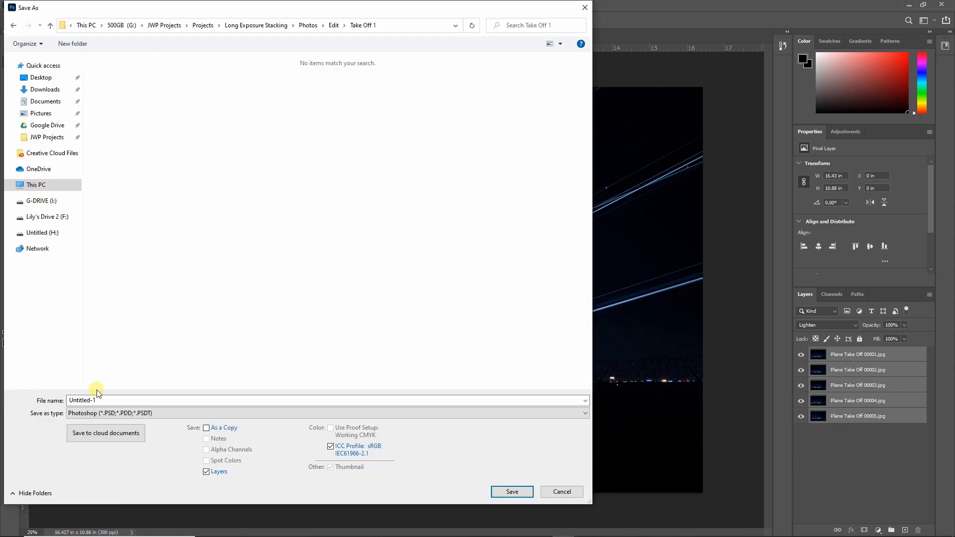
click(103, 400)
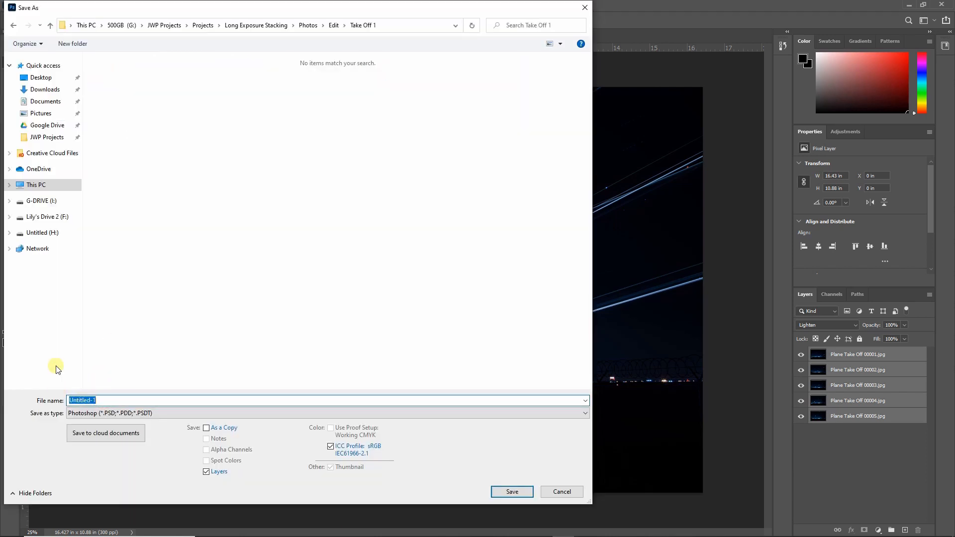
text(Take Off 1 Stack)
click(158, 415)
click(120, 315)
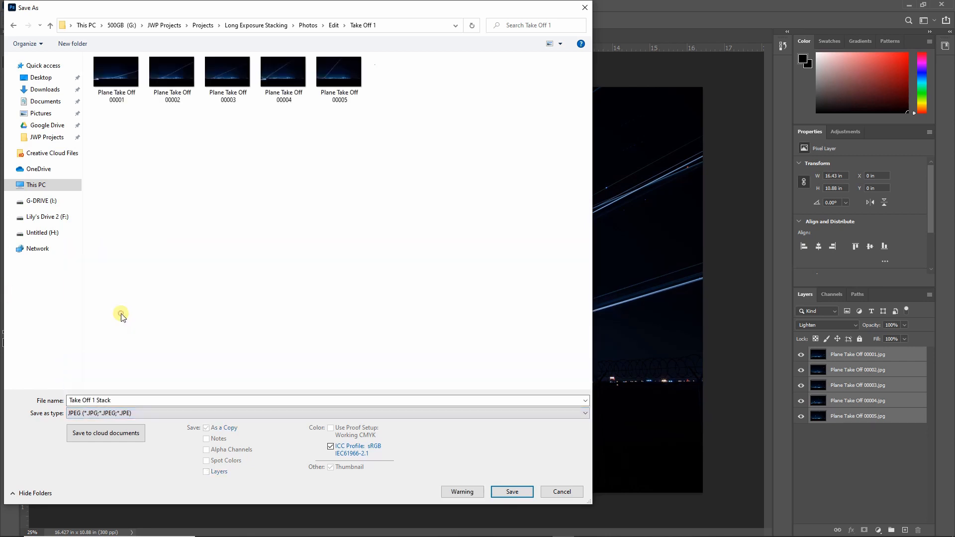
click(506, 485)
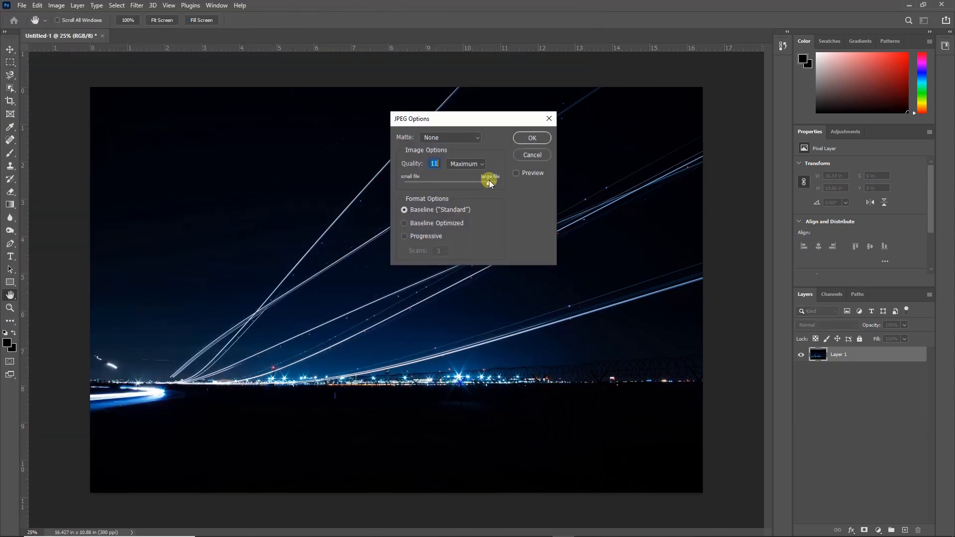
click(532, 136)
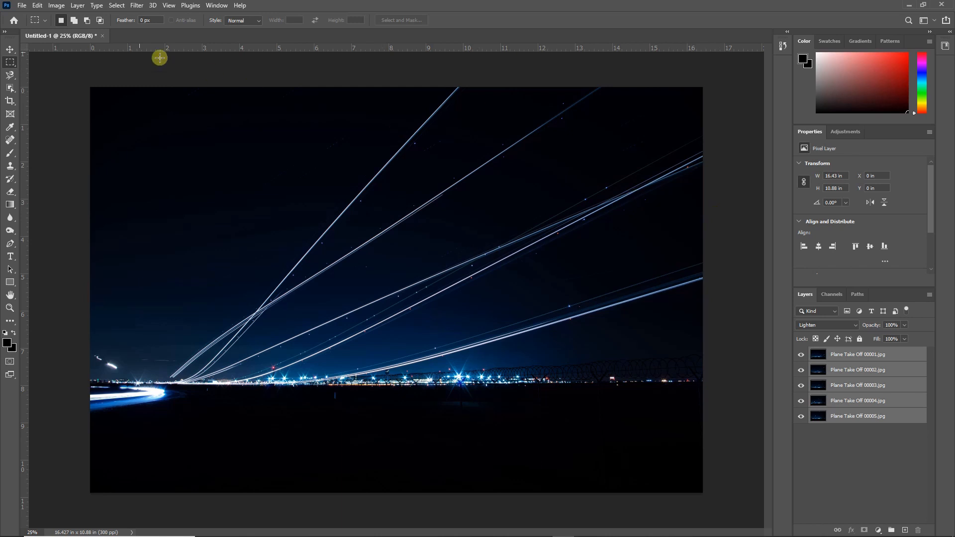
Save the layered composite as a Photoshop file named Take Off 1 Stack with Maximize Compatibility enabled, and close the document.
click(22, 6)
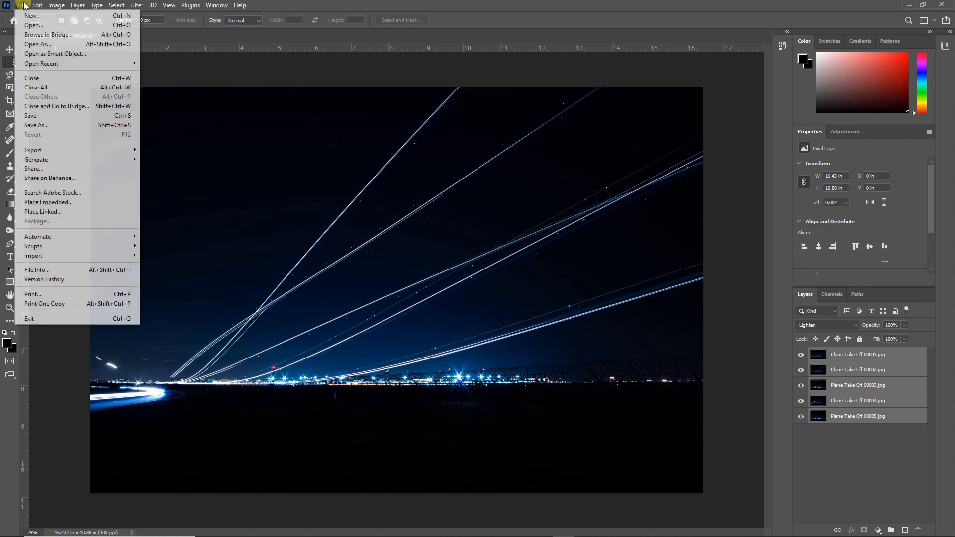
click(38, 116)
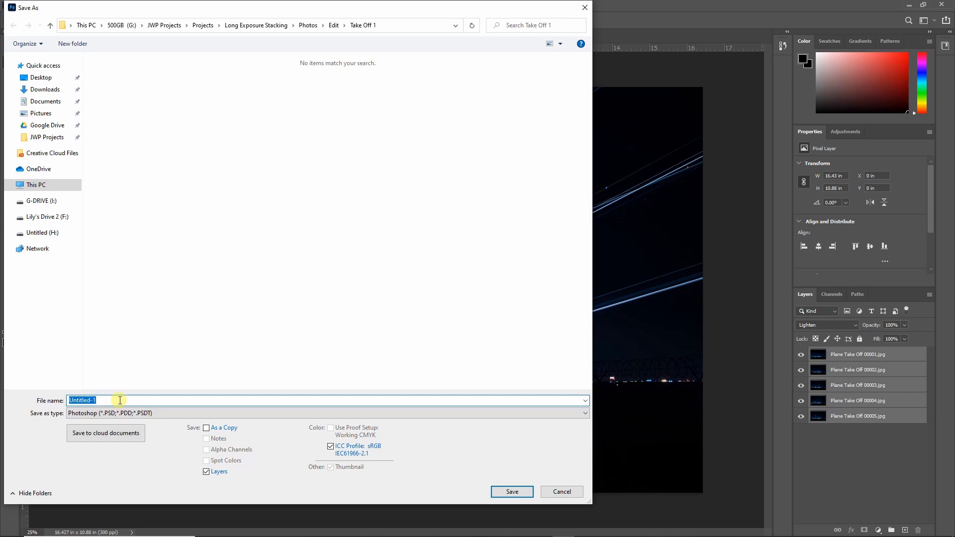
text(T)
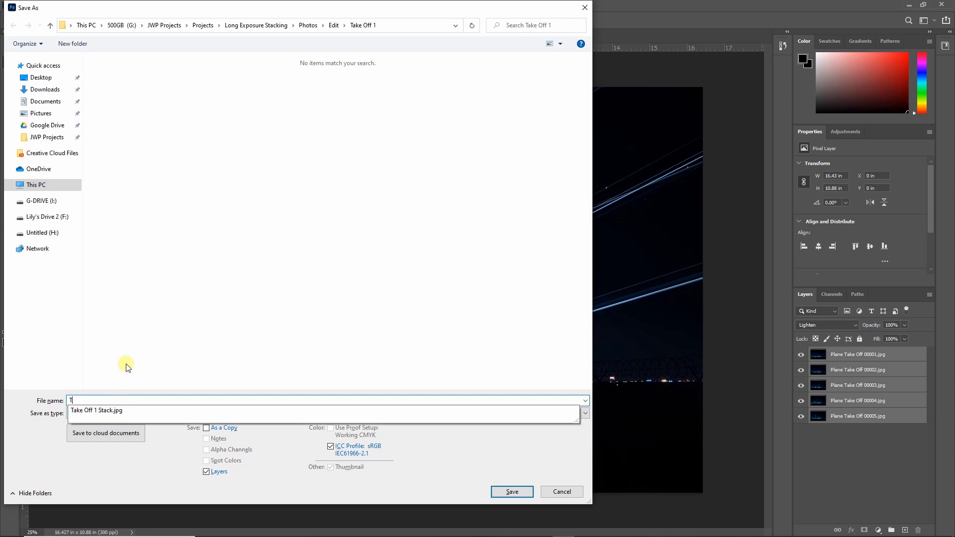
text(akeOff 1 Stack)
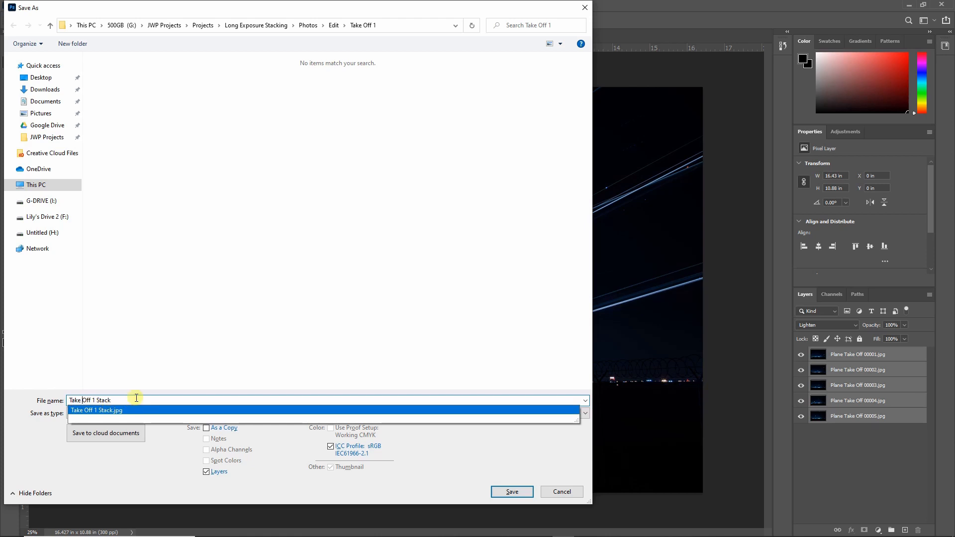
click(150, 374)
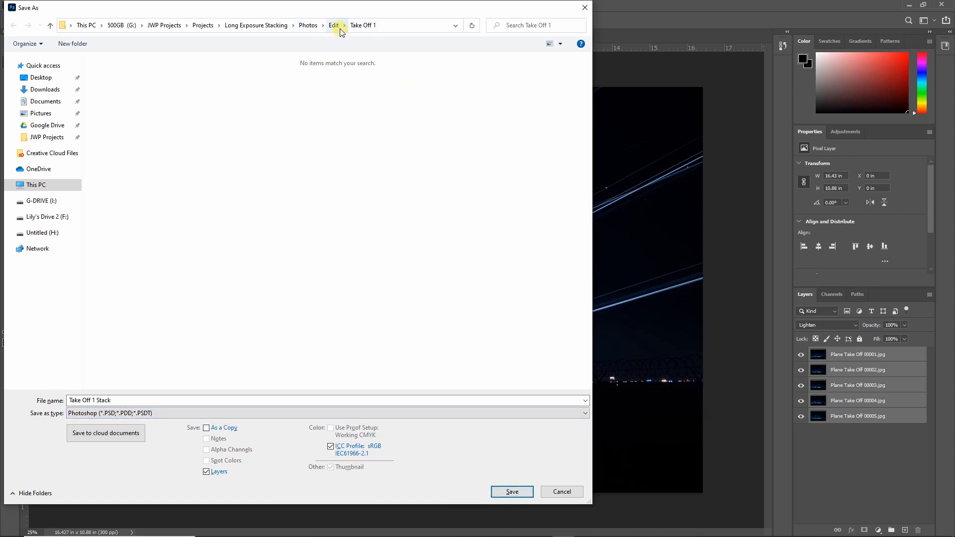
click(512, 491)
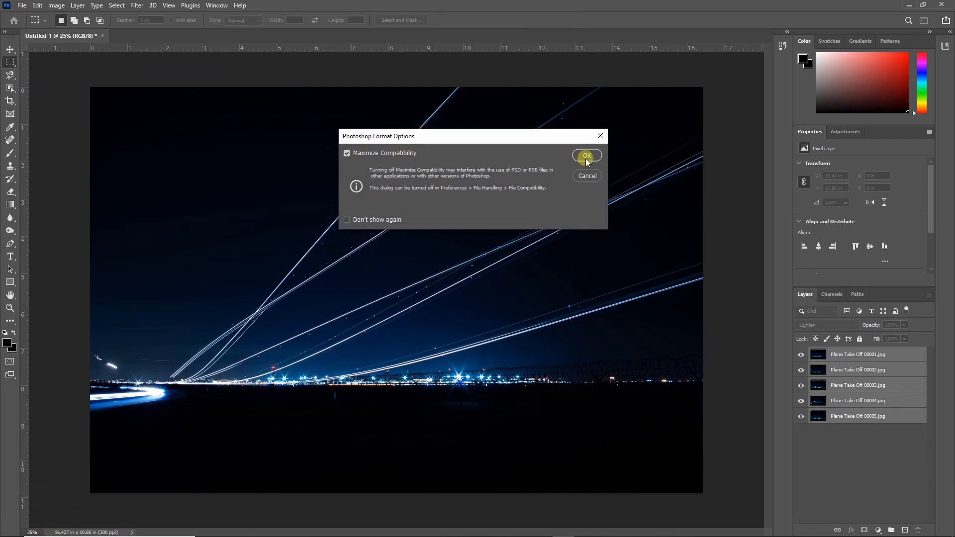
click(587, 156)
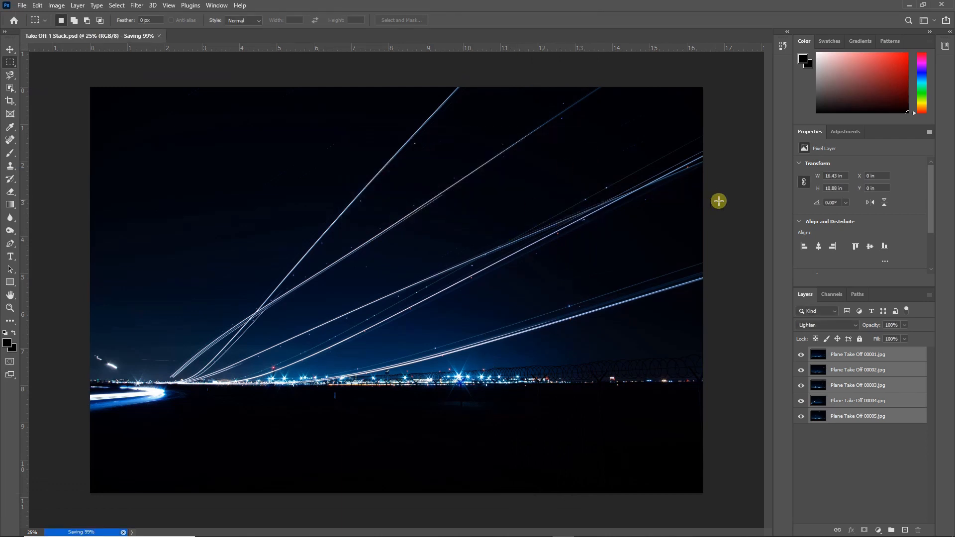
click(125, 36)
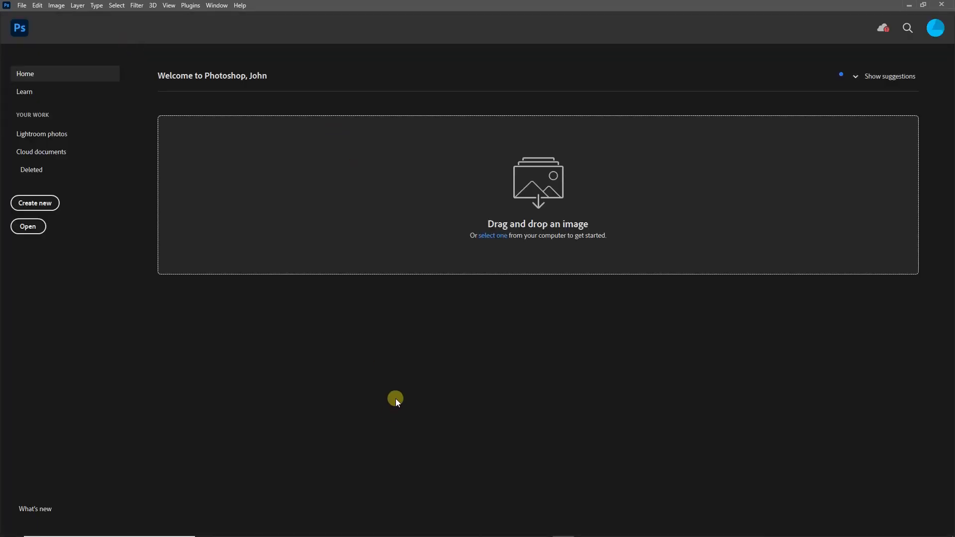
Switch to File Explorer and open the Take Off 1 folder to check the saved files.
click(906, 5)
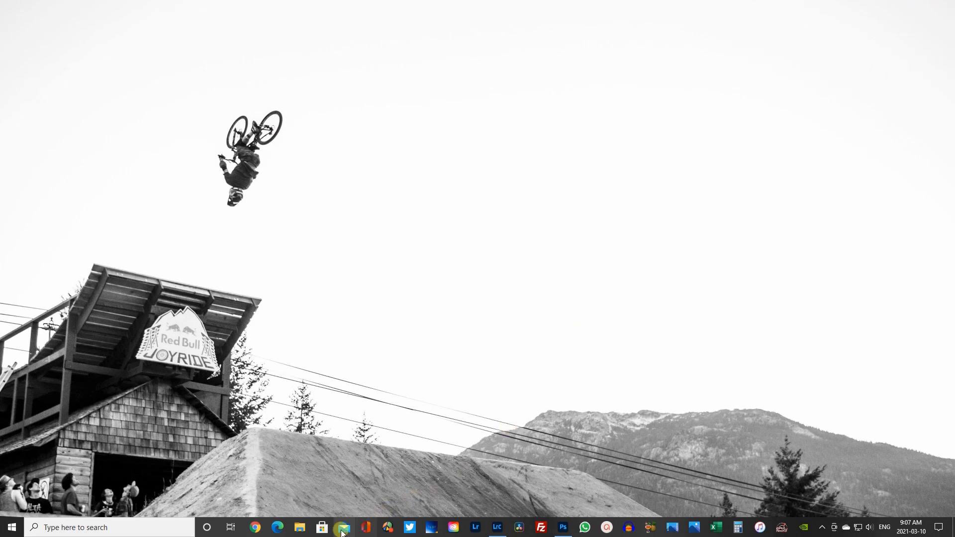
click(304, 529)
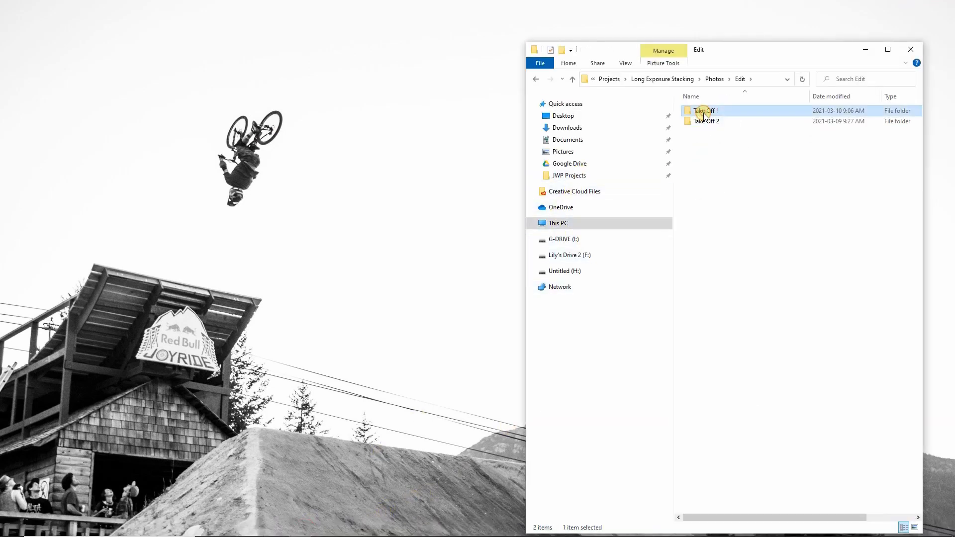
double_click(705, 108)
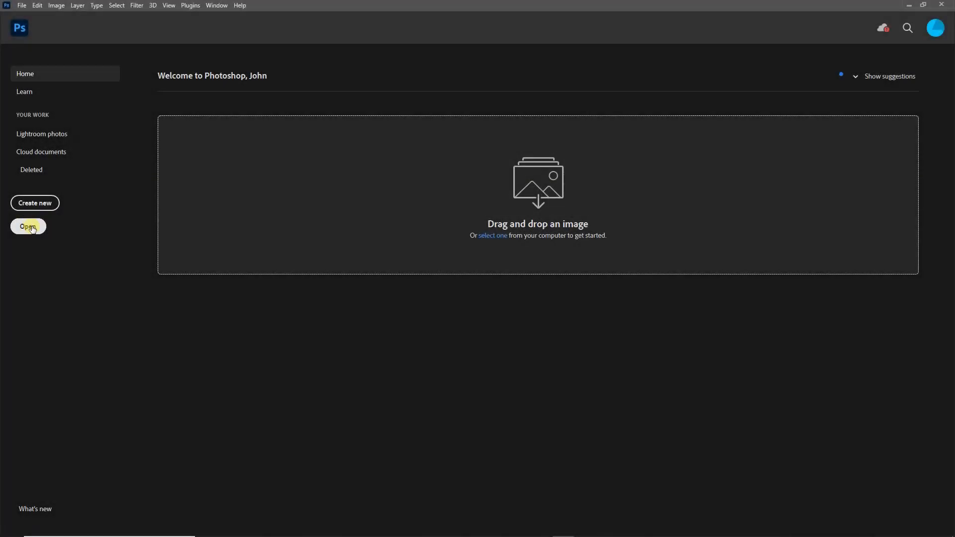
Open all eight Plane Take Off photos, 00001 to 00008, from the Take Off 2 folder in Photoshop.
click(30, 227)
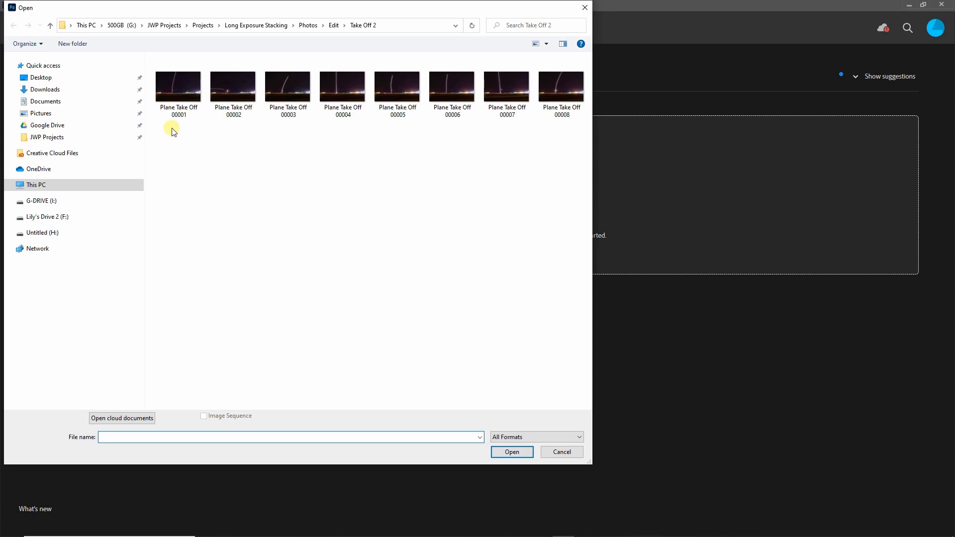
drag(173, 130, 563, 83)
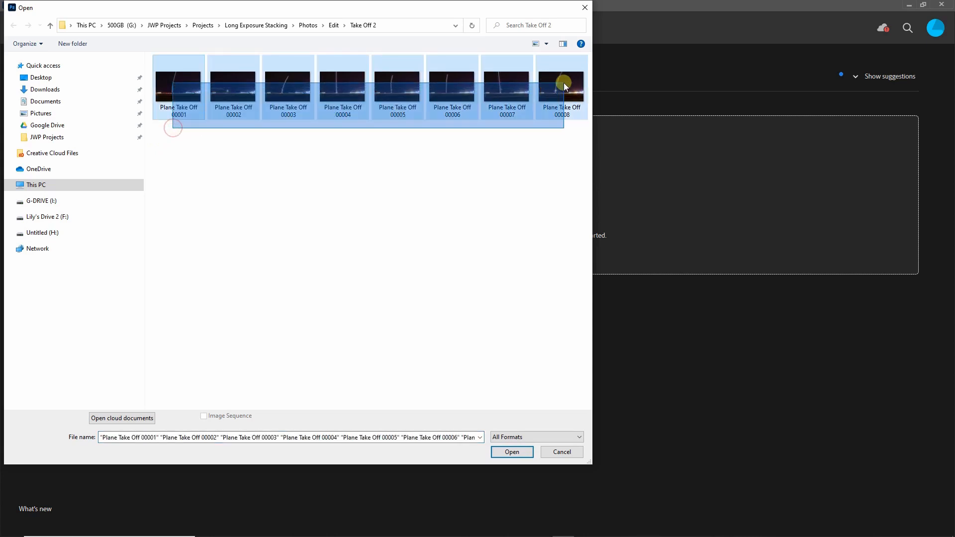
click(515, 450)
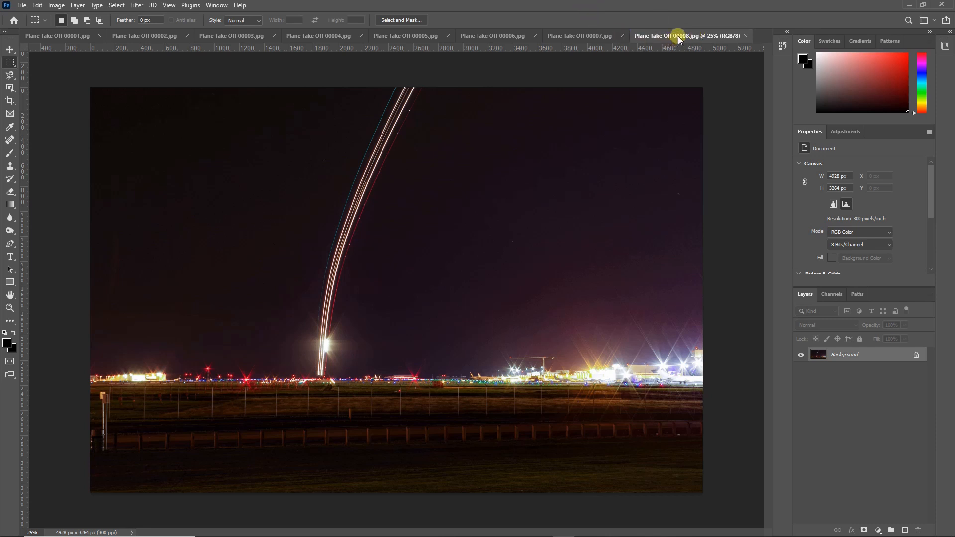
Copy the Plane Take Off 00008 photo into the 00007 document, close the 00008 file, and align the new layer to X 0, Y 0.
drag(678, 36, 671, 73)
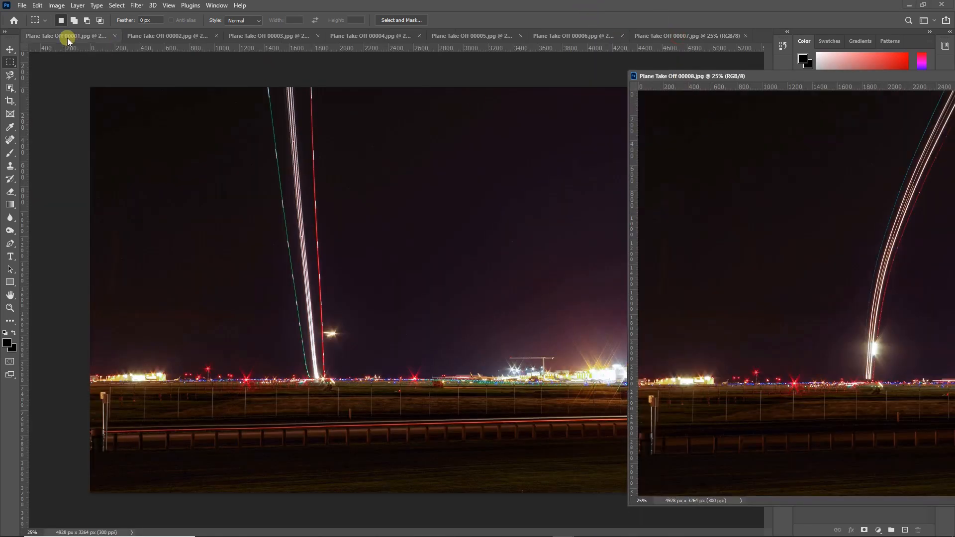
click(10, 49)
drag(686, 164, 229, 207)
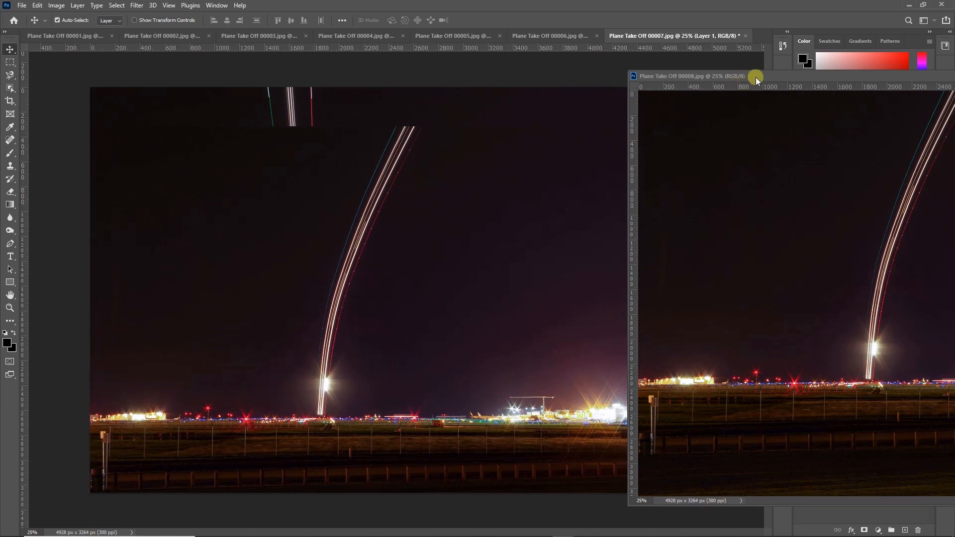
drag(756, 76, 273, 76)
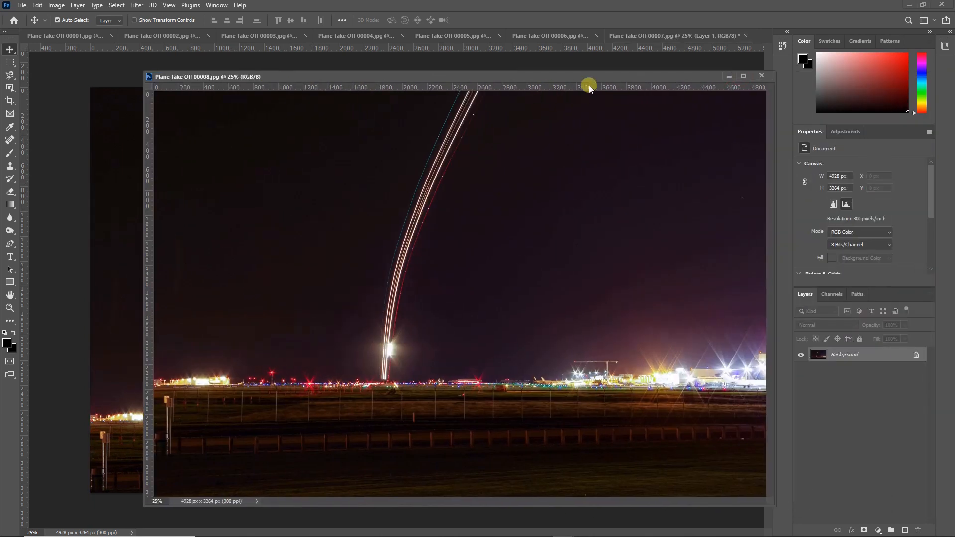
click(761, 75)
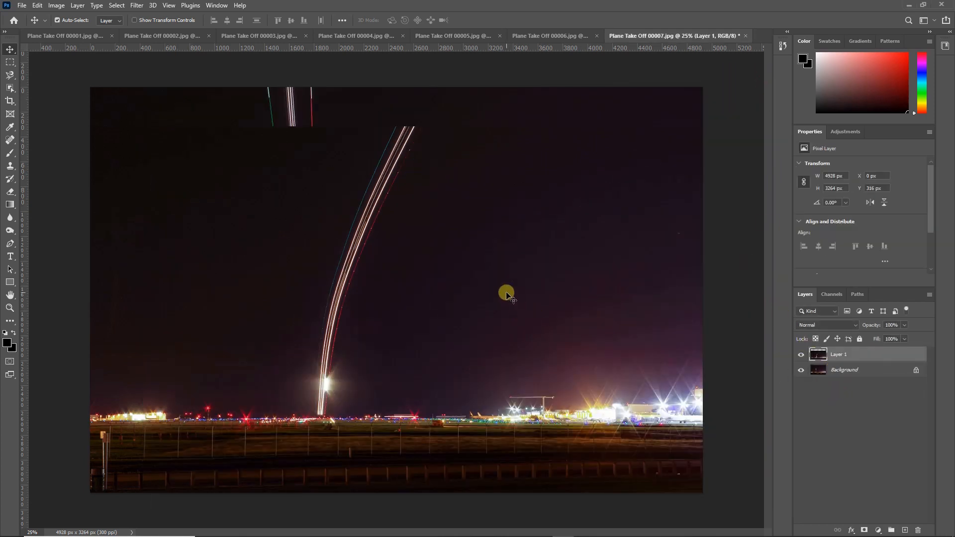
mouse_move(506, 292)
mouse_down()
mouse_move(501, 256)
mouse_move(511, 279)
mouse_up()
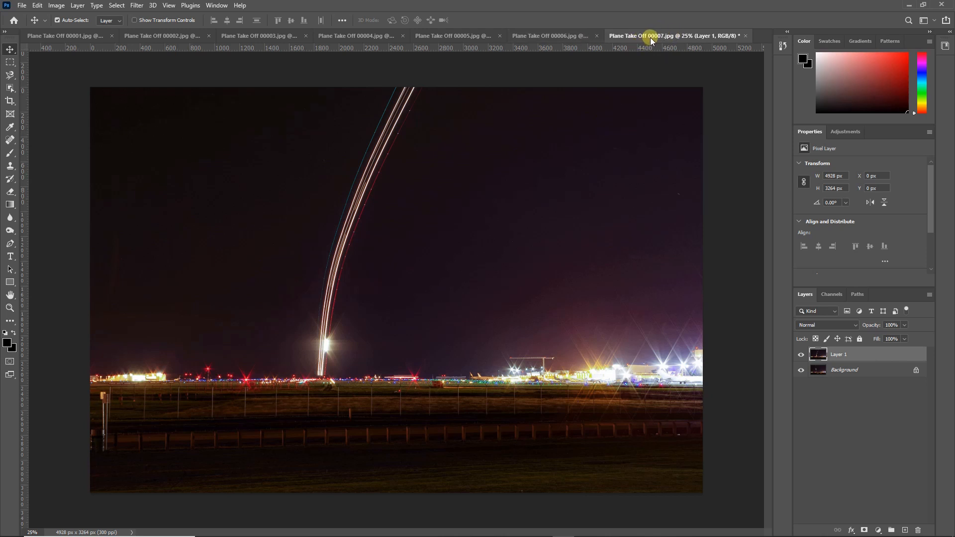
Float the Plane Take Off 00007 document in its own window, copy the 00006 photo into it as a layer, and close the 00006 file.
drag(650, 37, 109, 56)
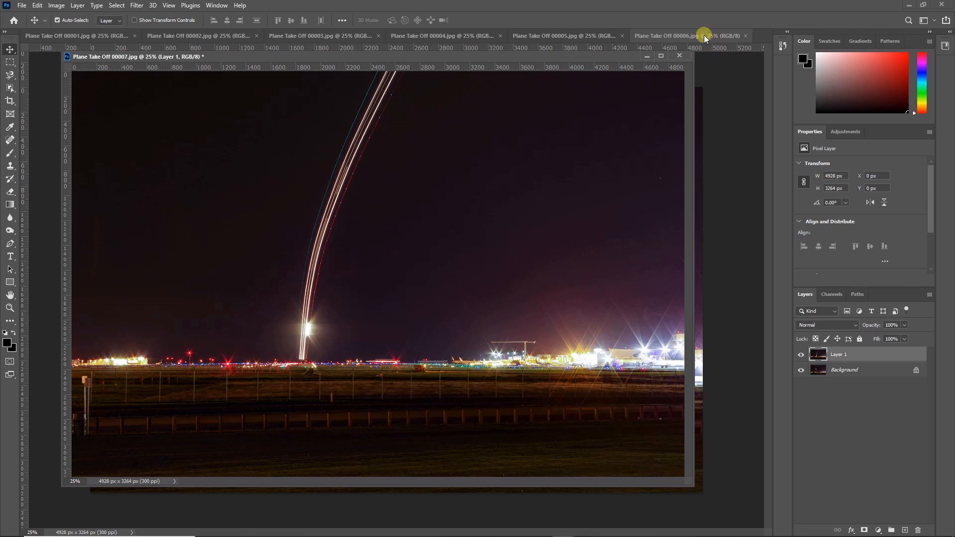
drag(703, 34, 755, 78)
drag(764, 175, 214, 177)
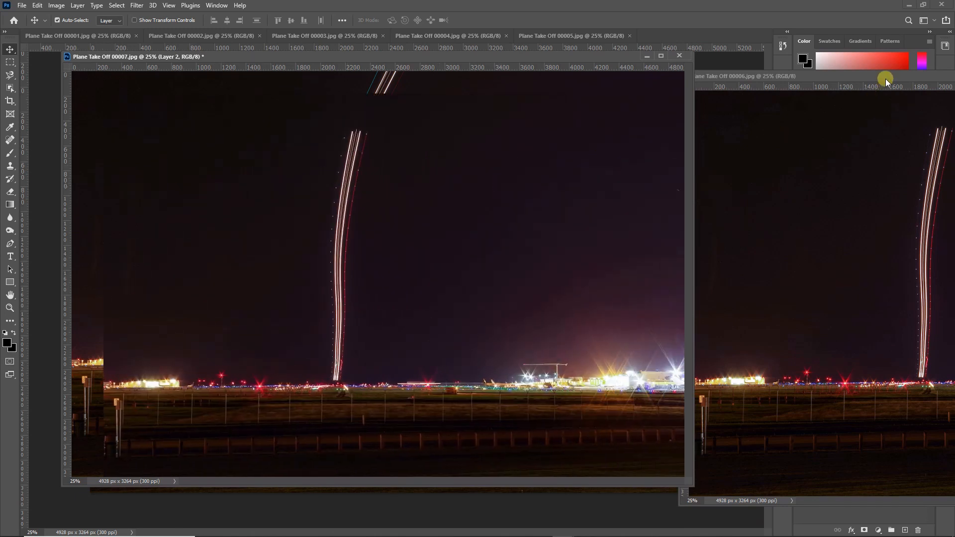
drag(885, 78, 444, 84)
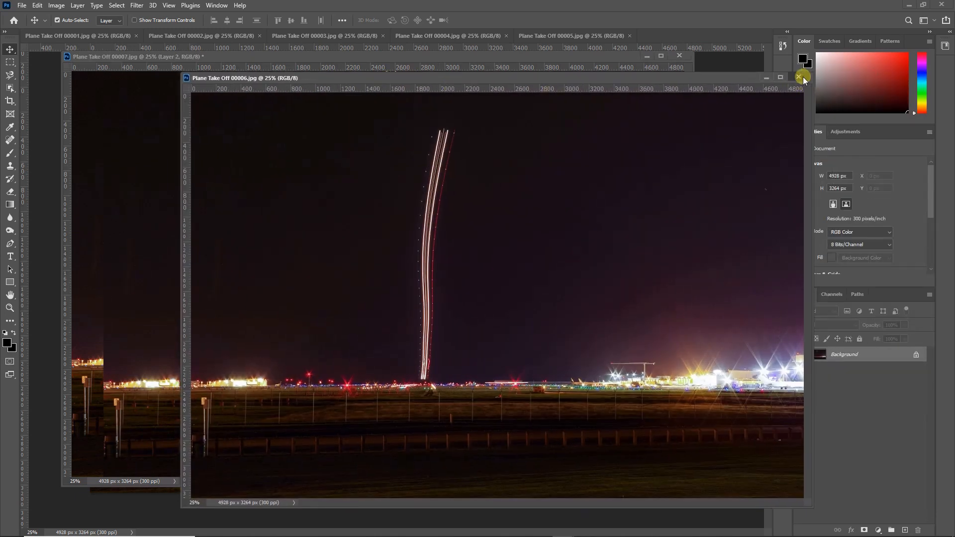
click(801, 77)
Copy the Plane Take Off 00005 photo into the 00007 document as a new layer and close the 00005 file.
drag(571, 35, 701, 70)
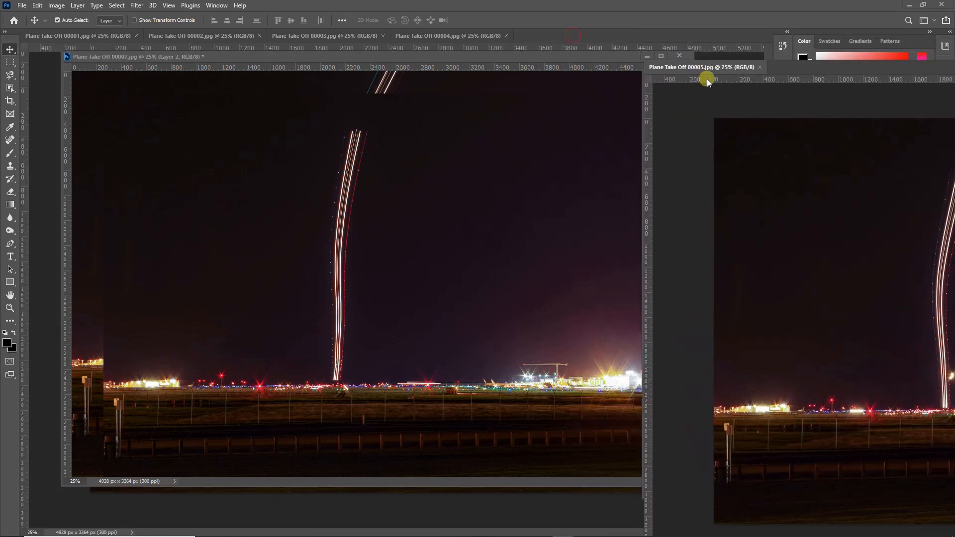
drag(731, 154, 610, 165)
drag(404, 169, 514, 177)
drag(822, 70, 383, 70)
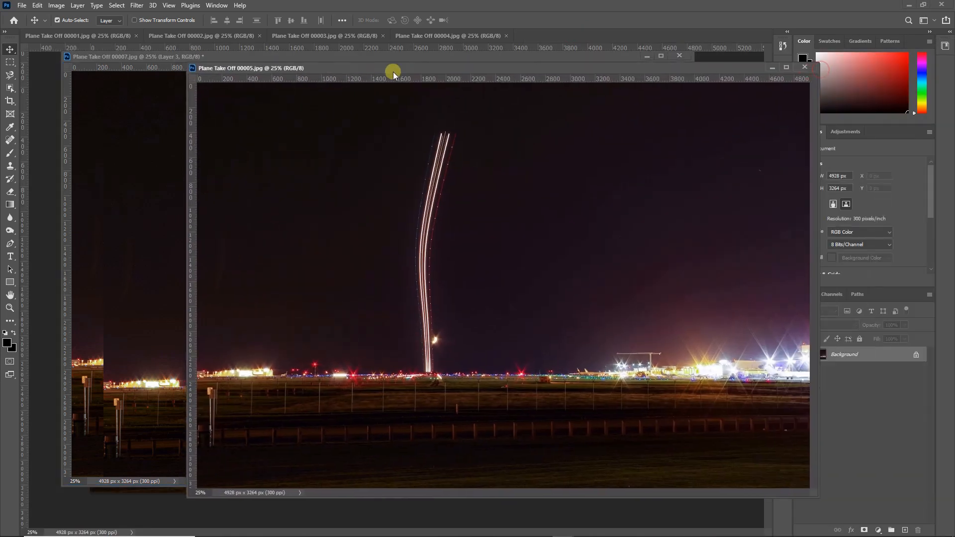
click(806, 67)
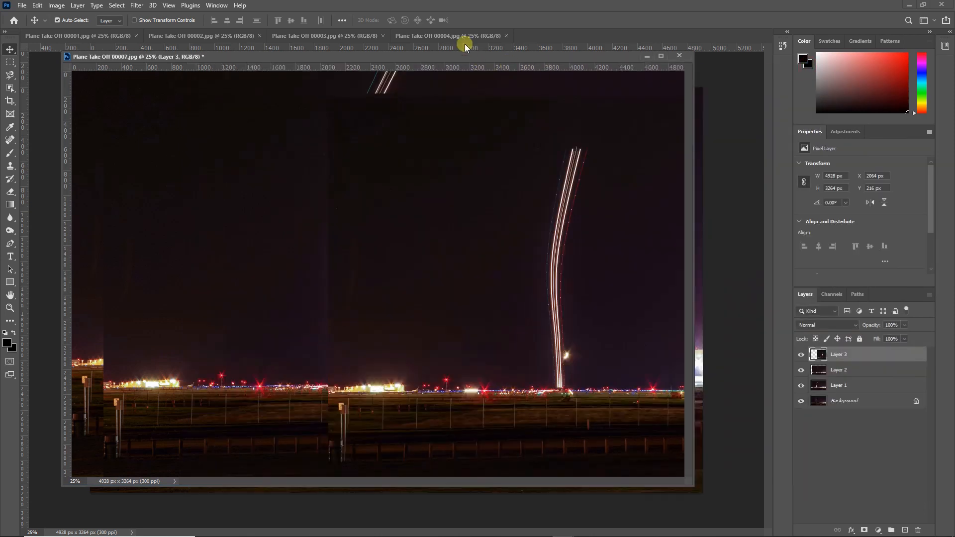
Copy the Plane Take Off 00004 photo into the 00007 document as a new layer and close the 00004 file.
drag(455, 34, 646, 67)
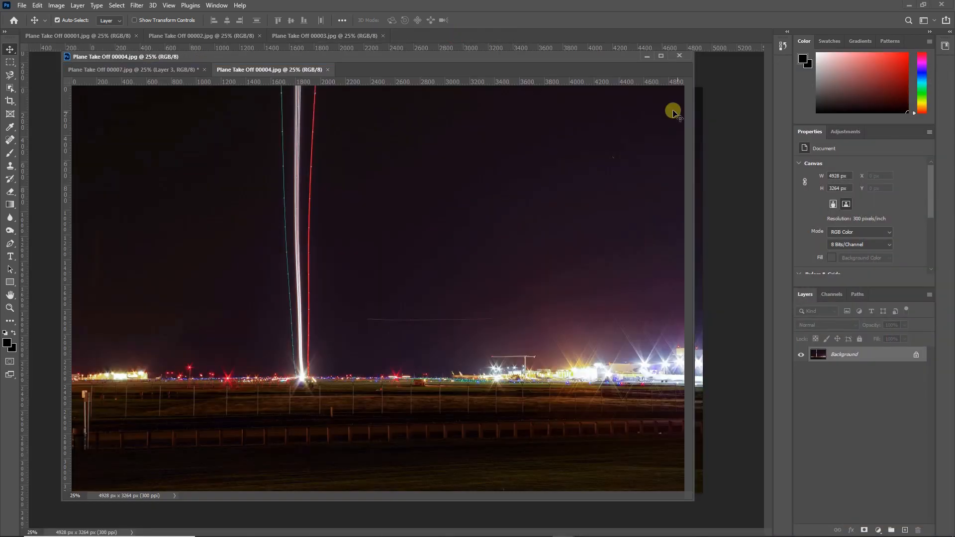
drag(292, 69, 510, 93)
drag(587, 184, 348, 195)
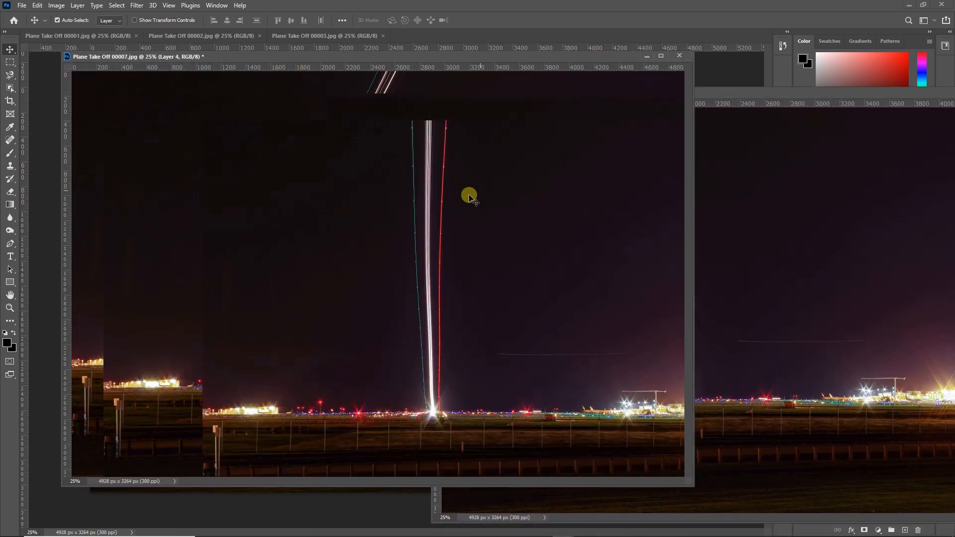
click(751, 96)
drag(824, 94, 603, 97)
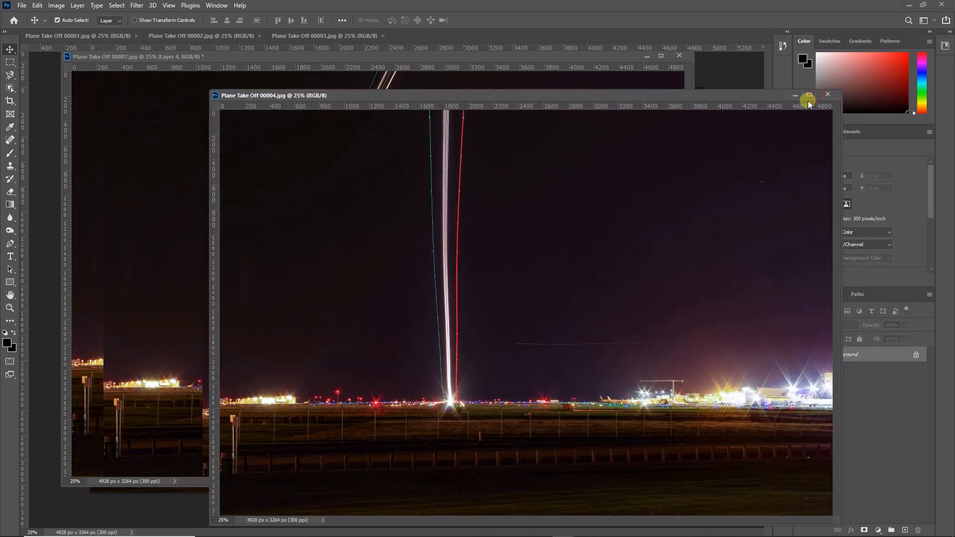
click(832, 96)
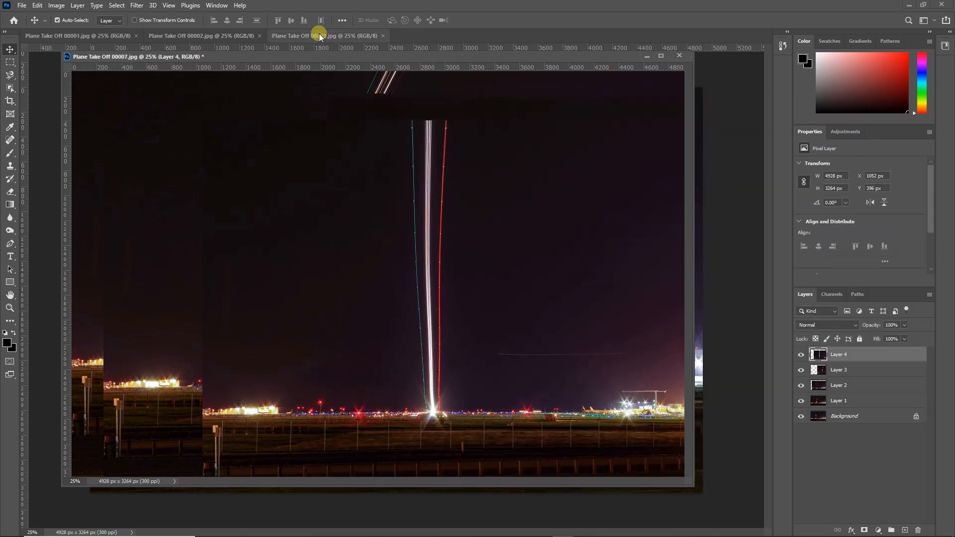
Copy the Plane Take Off 00003 photo into the 00007 document as a new layer and close the 00003 file.
drag(319, 37, 389, 98)
drag(457, 192, 264, 202)
click(739, 104)
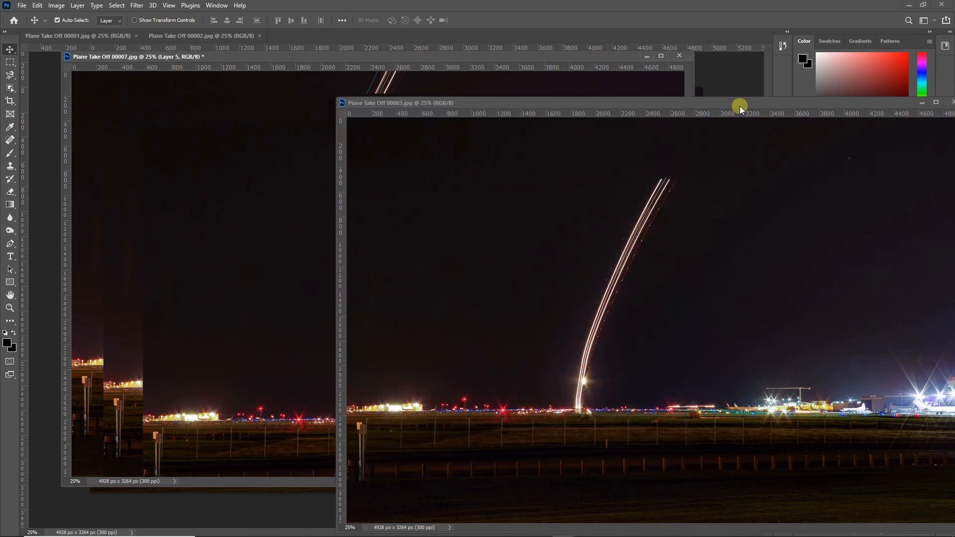
drag(739, 106, 637, 95)
click(756, 92)
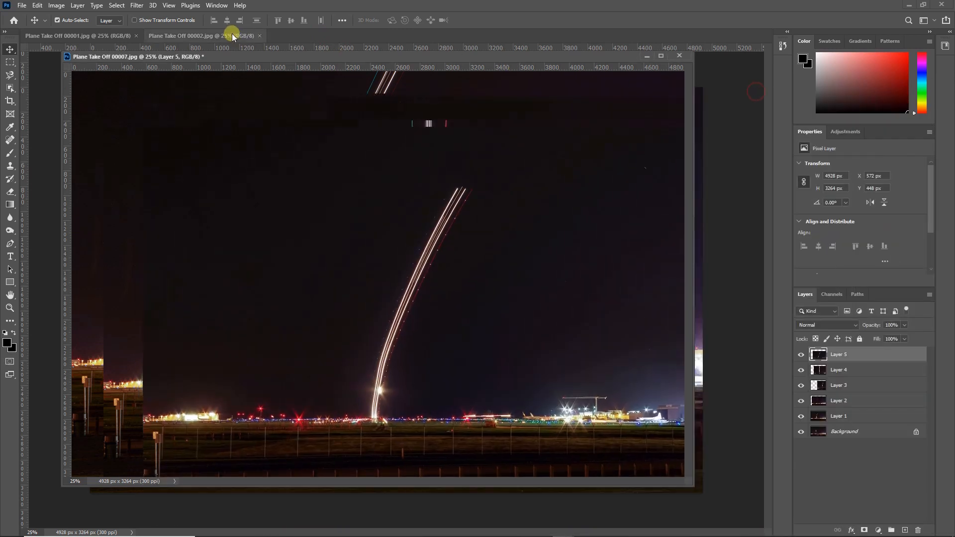
Copy the Plane Take Off 00002 photo into the 00007 document as a new layer and close the 00002 file.
drag(228, 34, 420, 85)
drag(483, 175, 269, 191)
drag(731, 92, 629, 99)
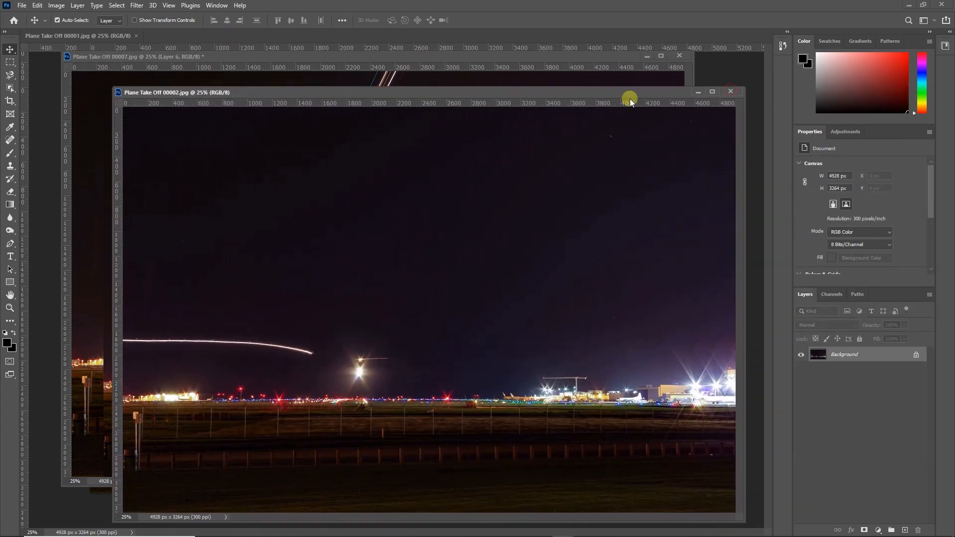
click(728, 92)
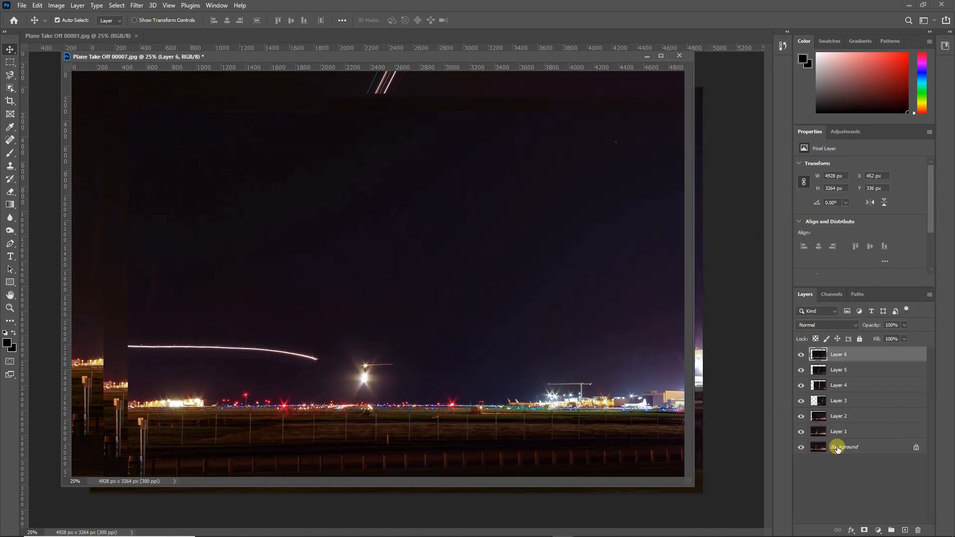
Copy the Plane Take Off 00001 photo into the 00007 document as a new layer, close 00001 and dock the 00007 document.
drag(102, 35, 408, 109)
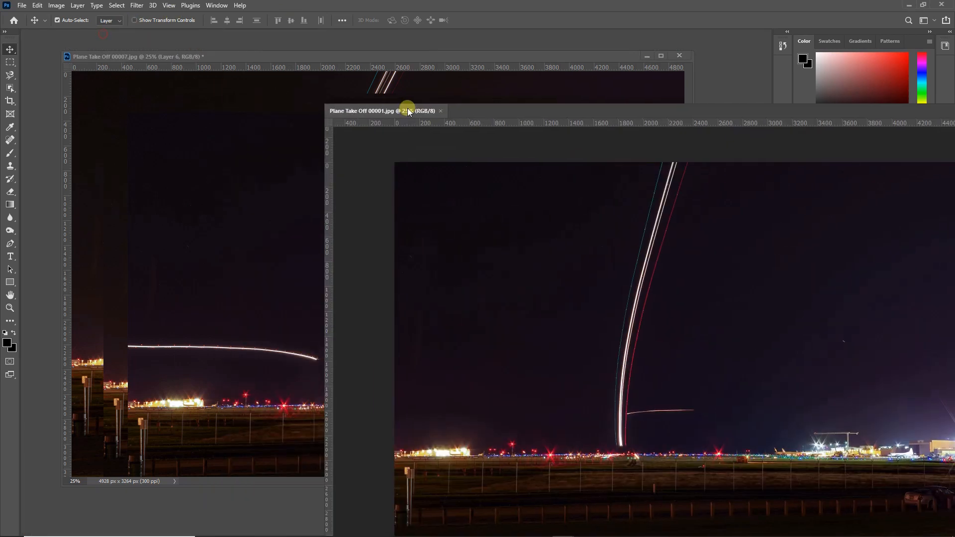
drag(469, 219, 273, 219)
drag(753, 110, 625, 116)
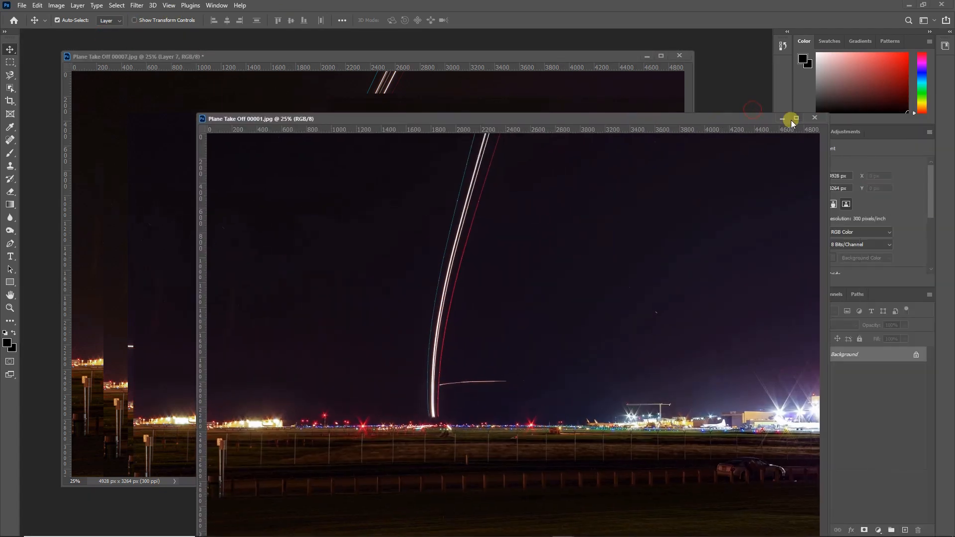
click(814, 118)
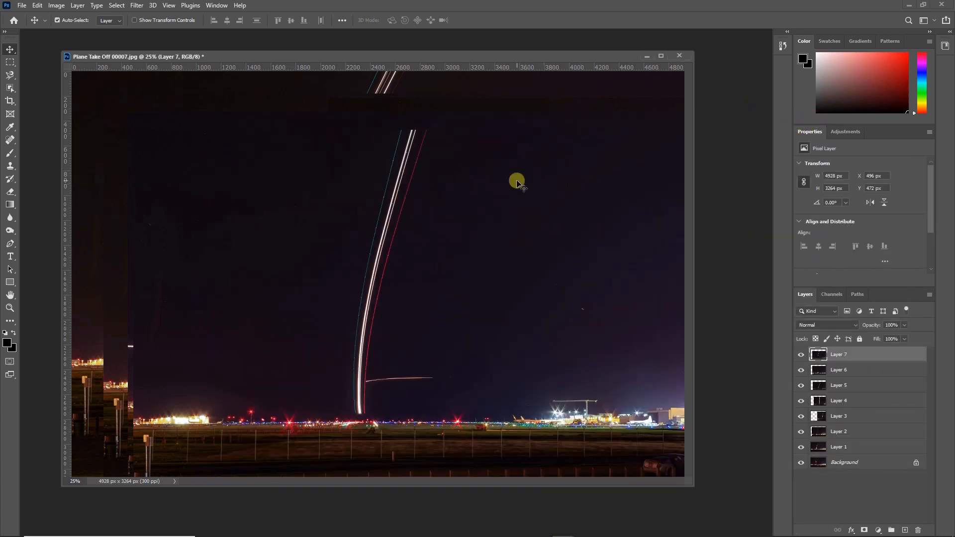
drag(536, 53, 531, 36)
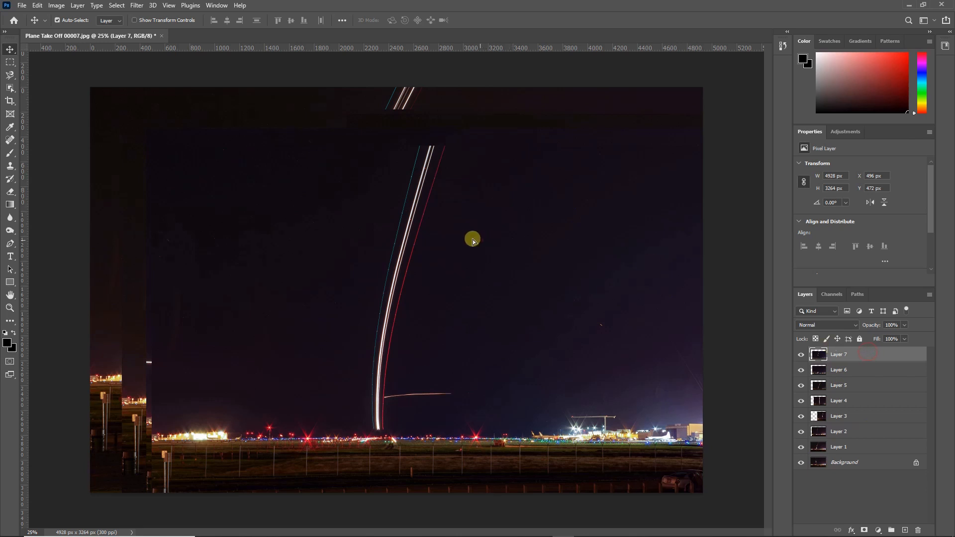
Align Layer 7 with the canvas edges at X 0 px, Y 0 px, and check that snapping is enabled.
drag(469, 239, 422, 181)
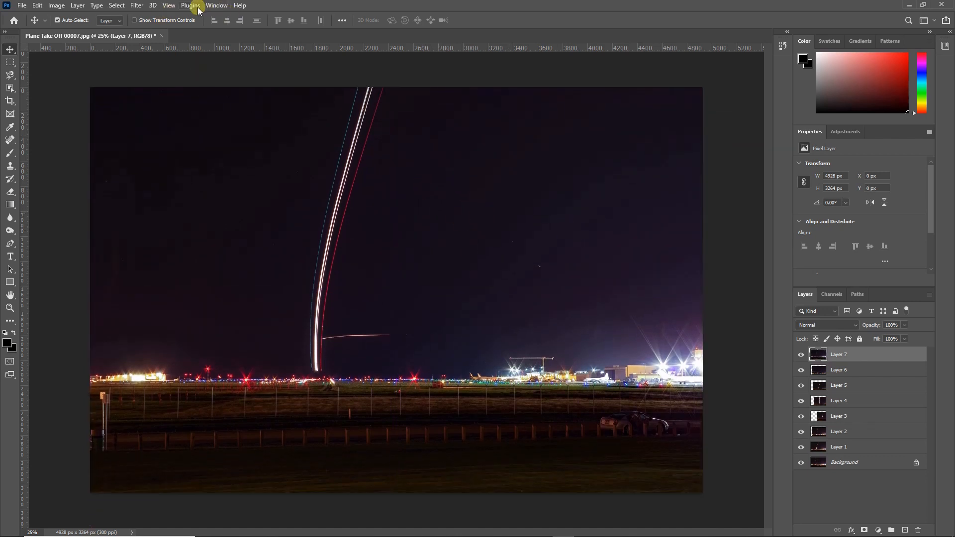
click(169, 6)
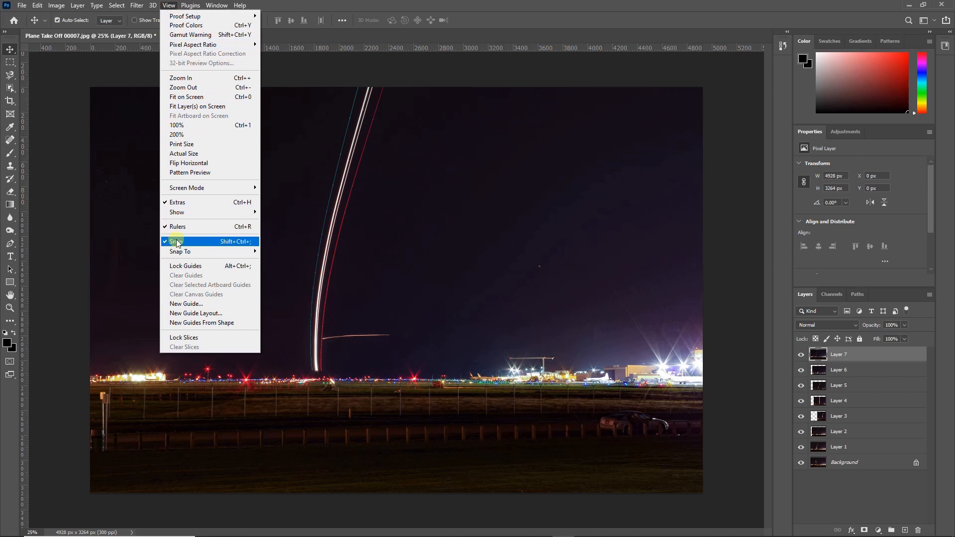
click(420, 69)
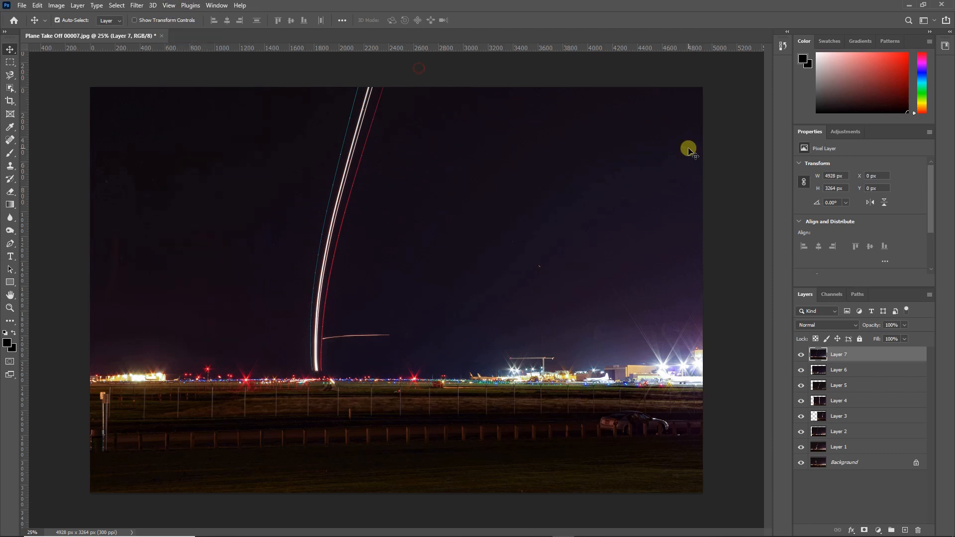
Try to move Layer 6 into alignment with the canvas while Layer 7 is still visible above it.
click(851, 371)
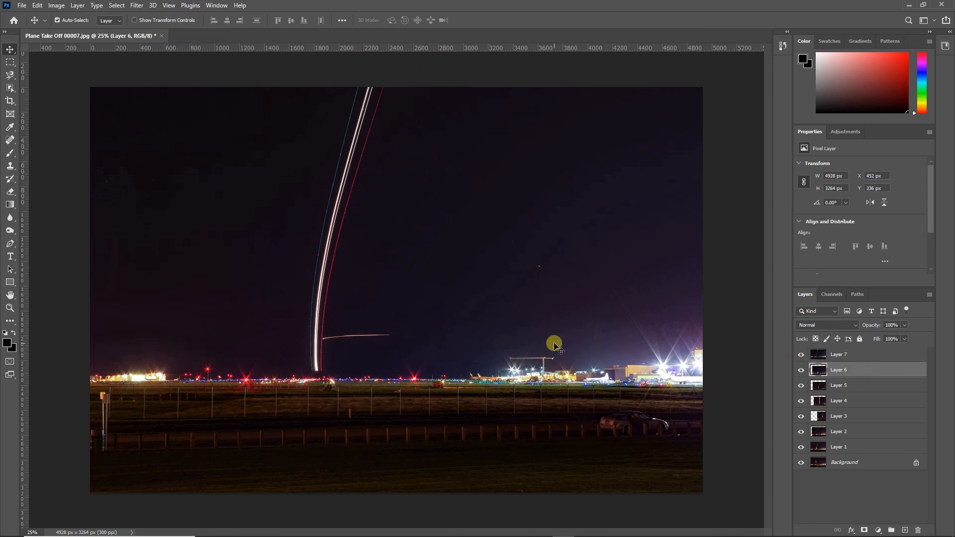
mouse_move(553, 343)
mouse_down()
mouse_move(531, 341)
mouse_move(556, 356)
mouse_move(567, 345)
mouse_move(561, 384)
mouse_move(583, 345)
mouse_move(554, 346)
mouse_up()
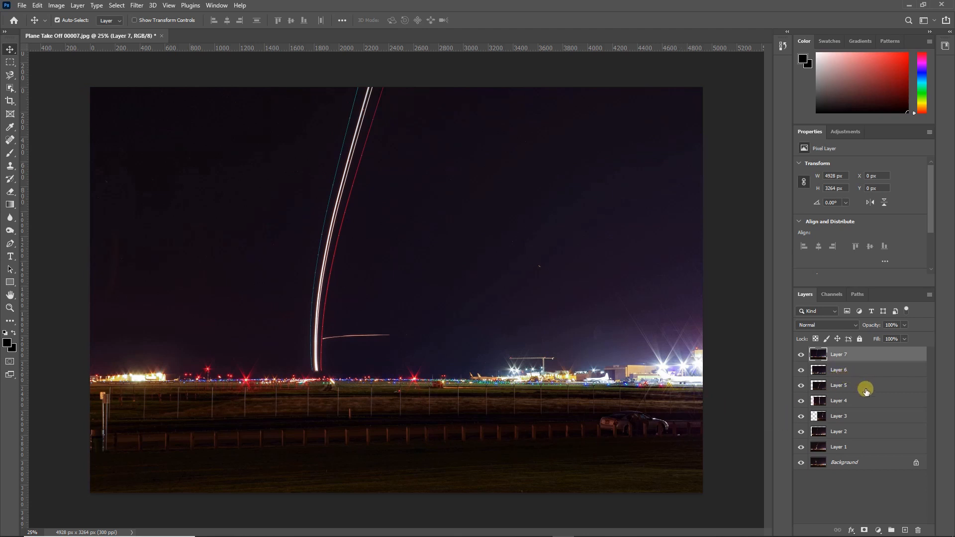
click(864, 370)
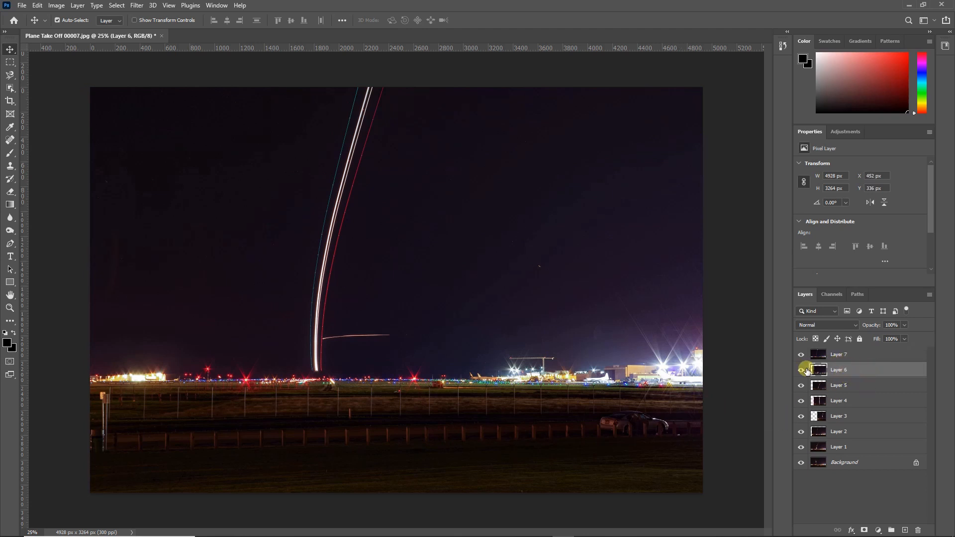
drag(602, 335, 578, 347)
click(855, 386)
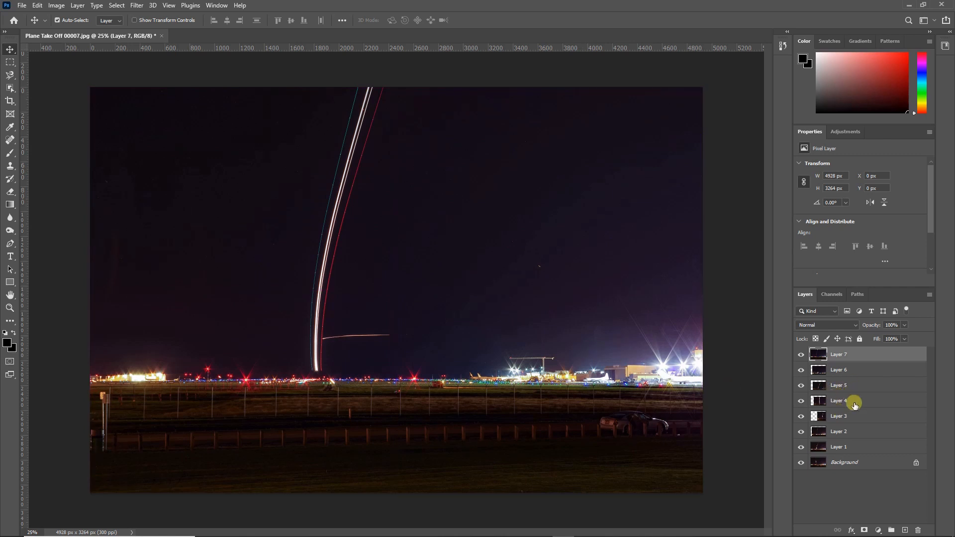
Hide Layers 2 through 7 and toggle Layer 1's visibility to check its alignment against the Background.
click(858, 446)
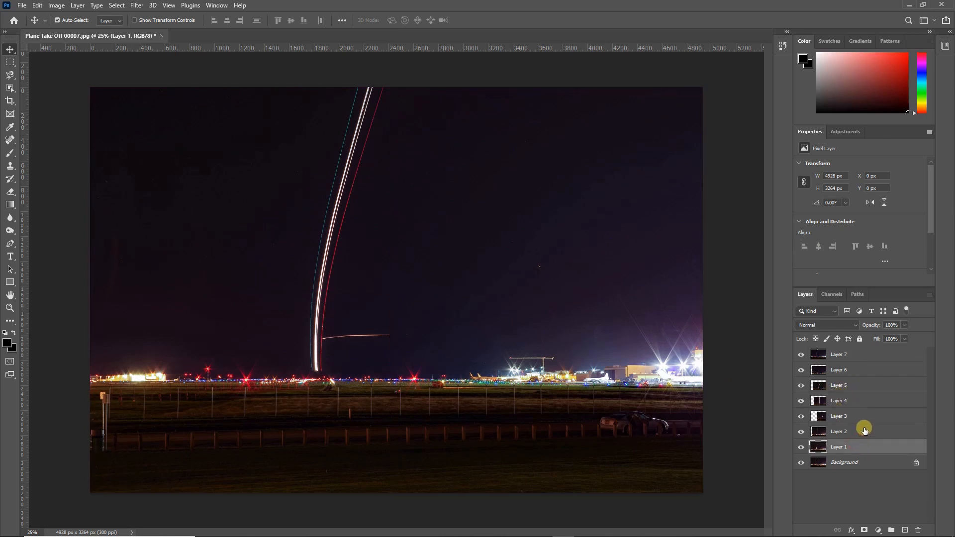
click(800, 354)
drag(799, 372, 800, 431)
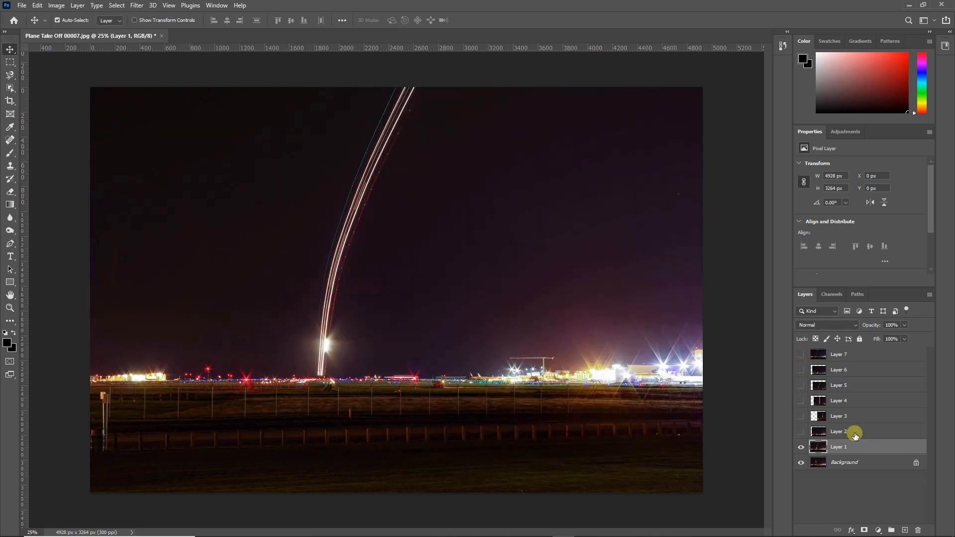
click(801, 447)
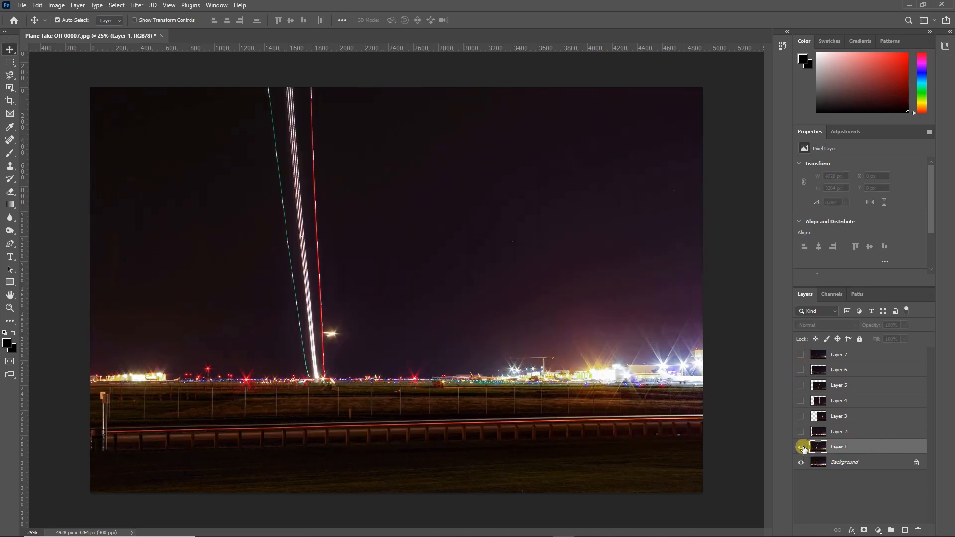
click(801, 447)
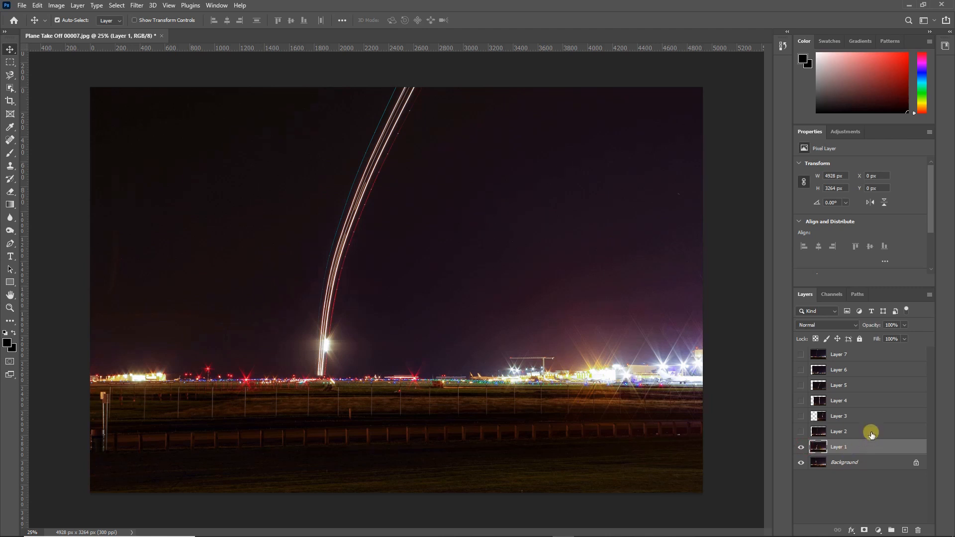
Show only Layer 2 and move it to fit the canvas edges at X 0 px, Y 0 px.
click(800, 447)
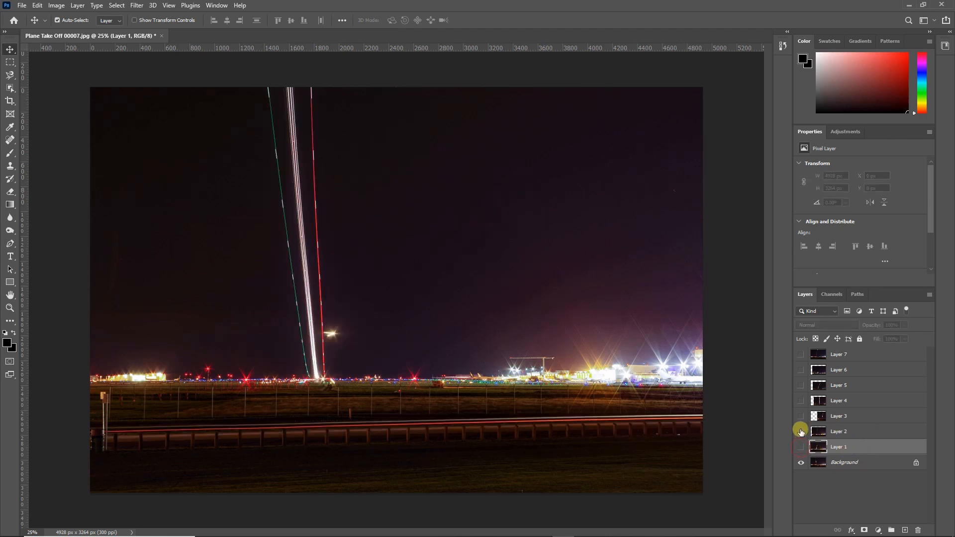
click(800, 431)
click(800, 462)
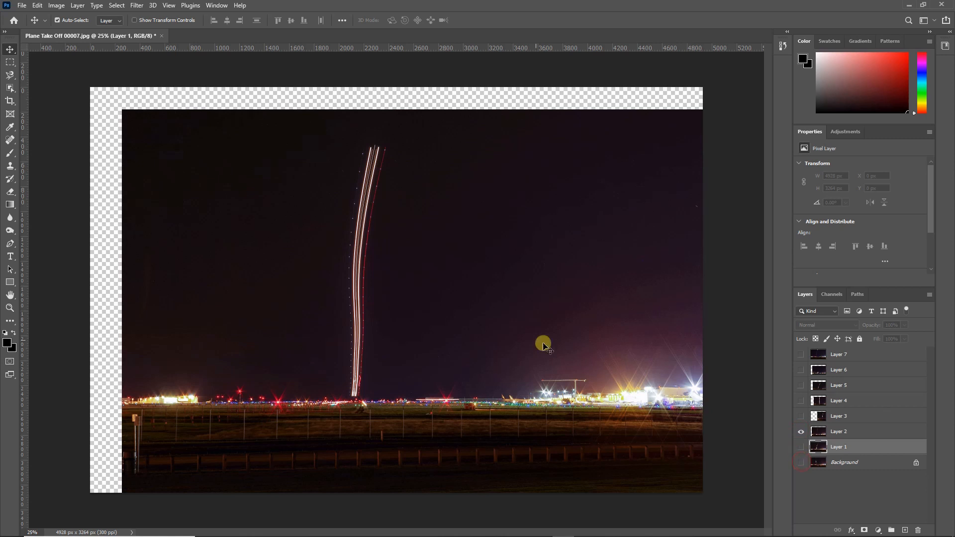
drag(543, 346, 514, 337)
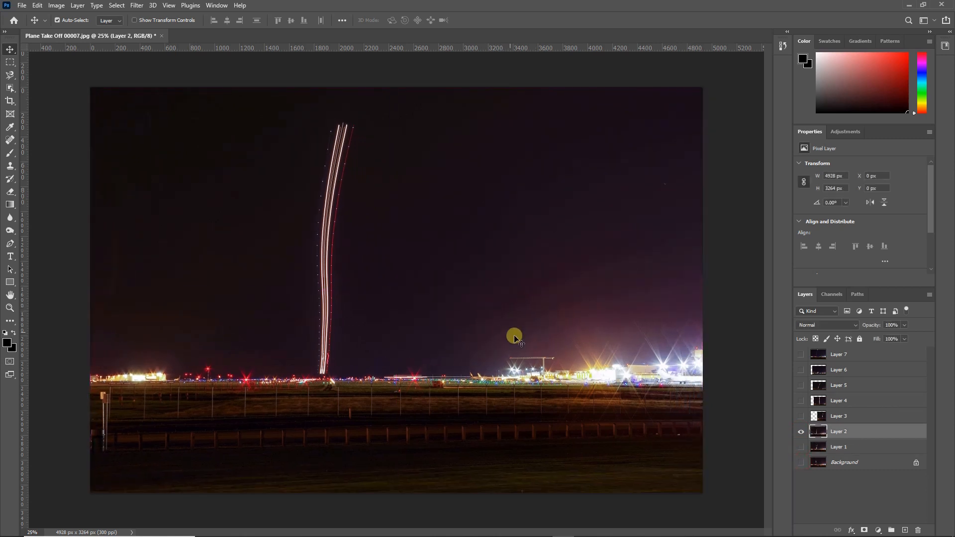
Show only Layer 3 in place of Layer 2 and move it to fit the canvas edges at X 0 px, Y 0 px.
click(800, 431)
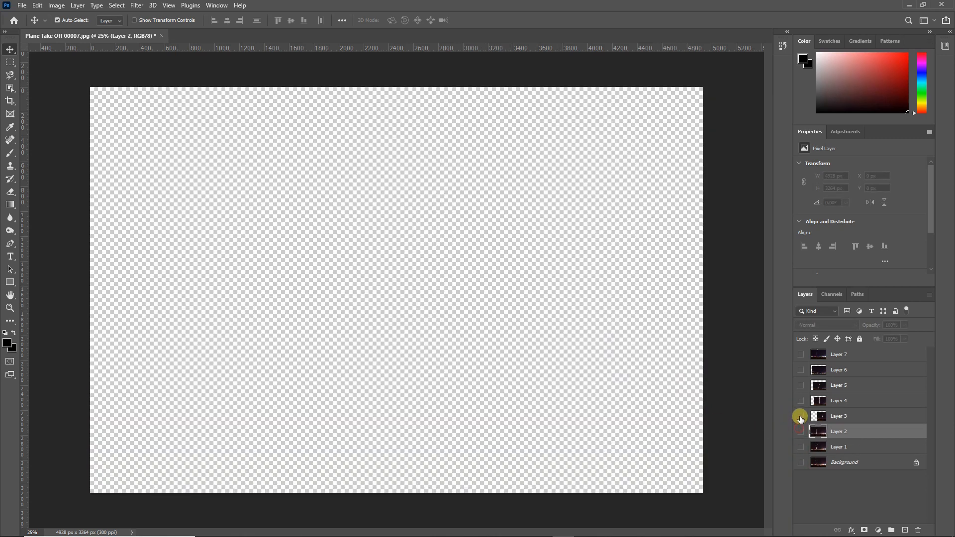
click(800, 416)
click(558, 348)
drag(558, 348, 336, 321)
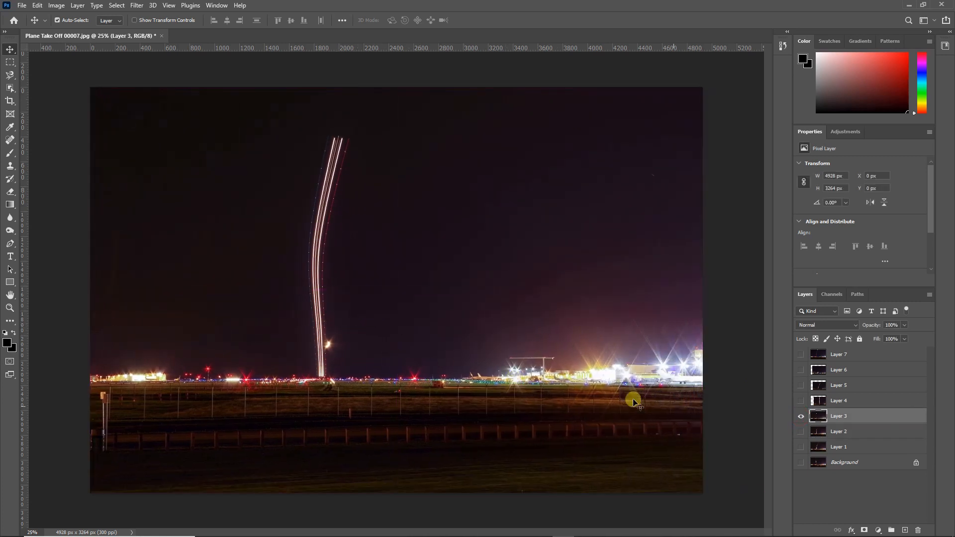
Show only Layer 4 in place of Layer 3 and move it to fit the canvas edges at X 0 px, Y 0 px.
click(800, 400)
click(800, 416)
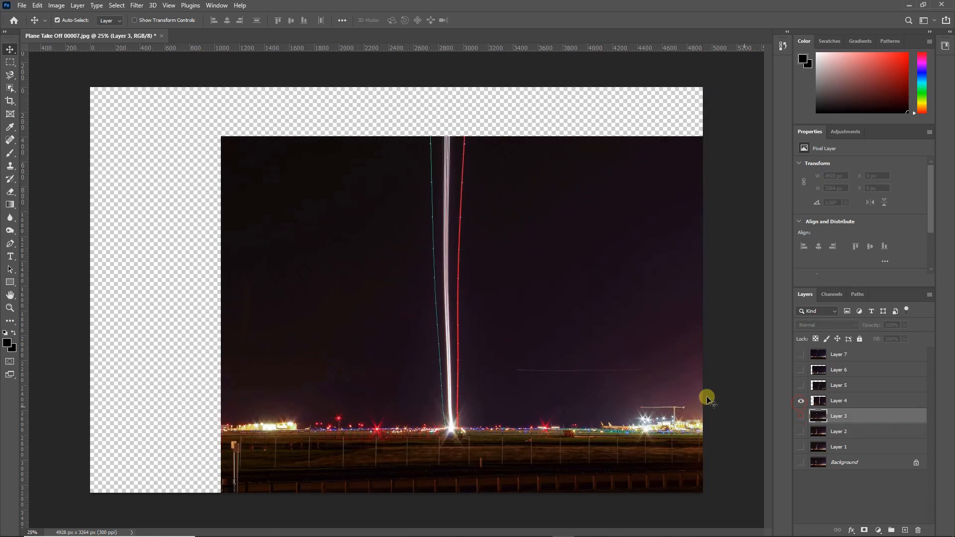
drag(539, 359, 407, 311)
Show only Layer 5 in place of Layer 4 and move it to fit the canvas edges at X 0 px, Y 0 px.
click(800, 385)
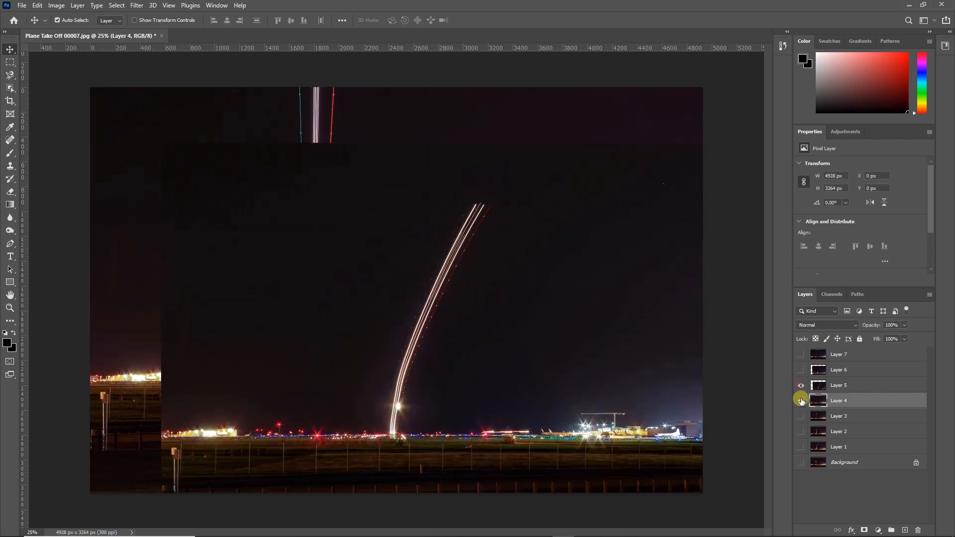
click(800, 401)
drag(603, 371, 530, 312)
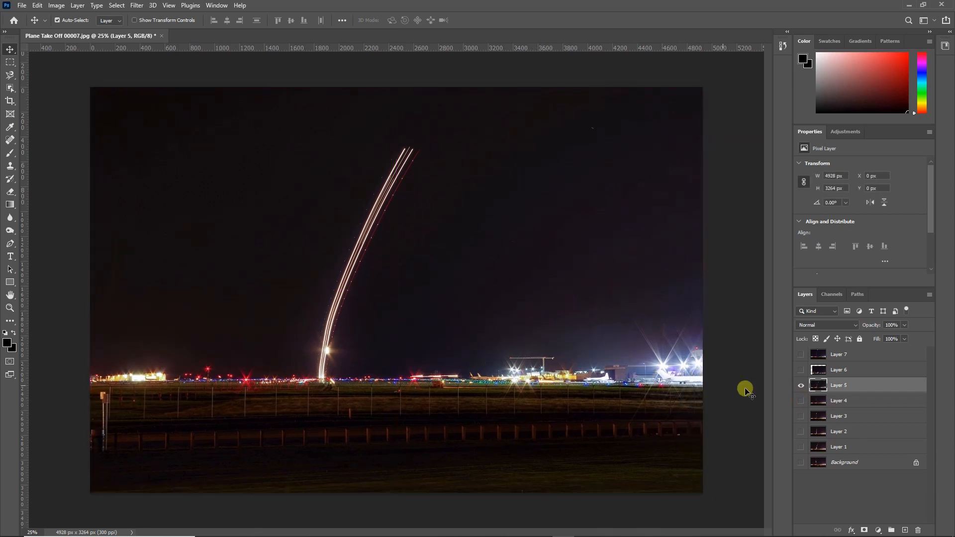
Show only Layer 6 in place of Layer 5 and move it to fit the canvas edges at X 0 px, Y 0 px.
click(800, 370)
click(800, 386)
drag(617, 361, 566, 315)
Show only Layer 7 to check its alignment with the canvas, and make all the layers visible again.
click(800, 355)
click(800, 371)
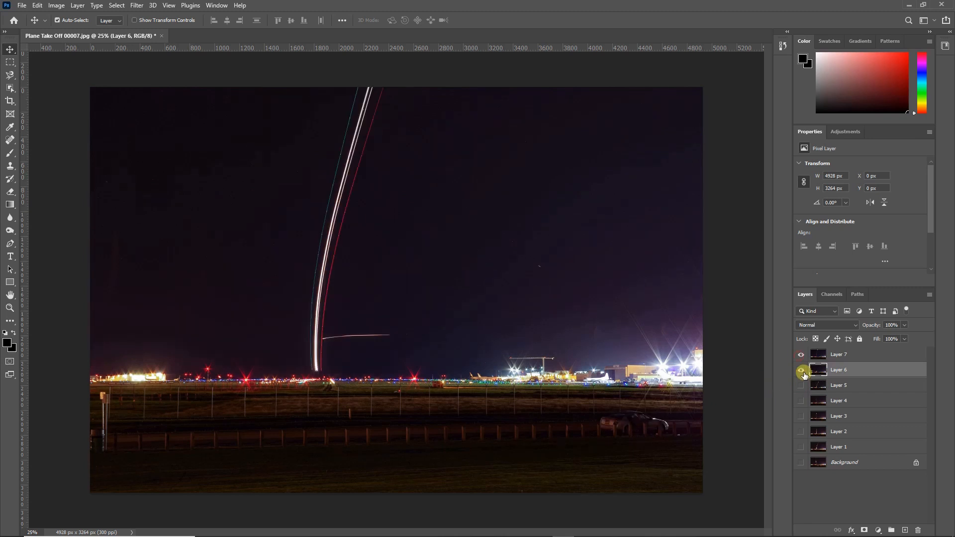
mouse_move(482, 363)
mouse_down()
mouse_move(485, 377)
mouse_move(496, 369)
mouse_move(484, 367)
mouse_up()
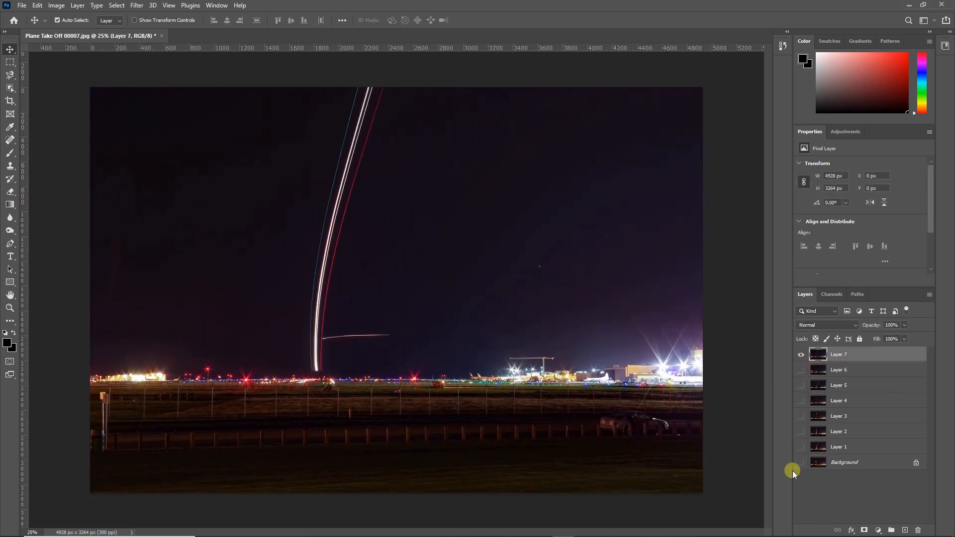
drag(801, 371, 801, 460)
Unlock the Background layer, and set the blend mode of all eight layers together to Lighten.
click(916, 462)
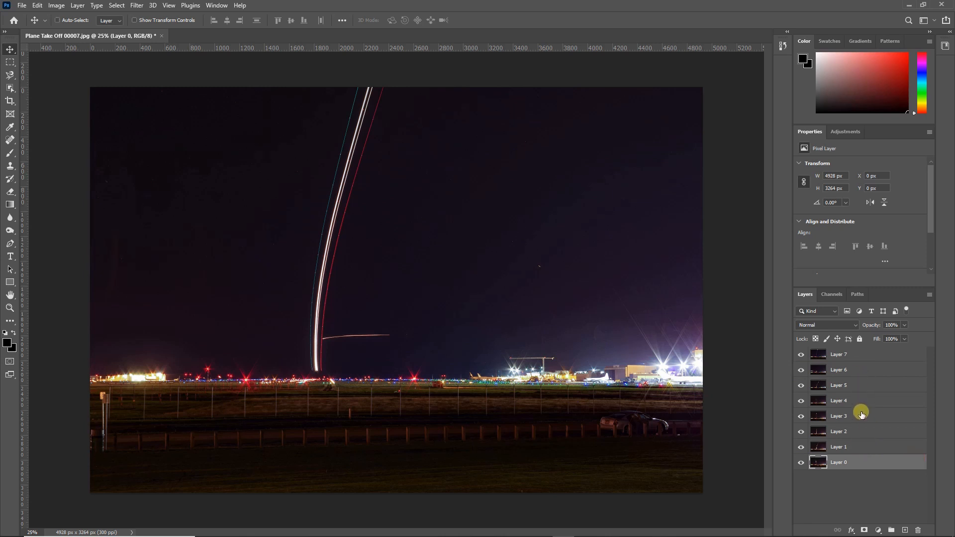
shift+click(854, 446)
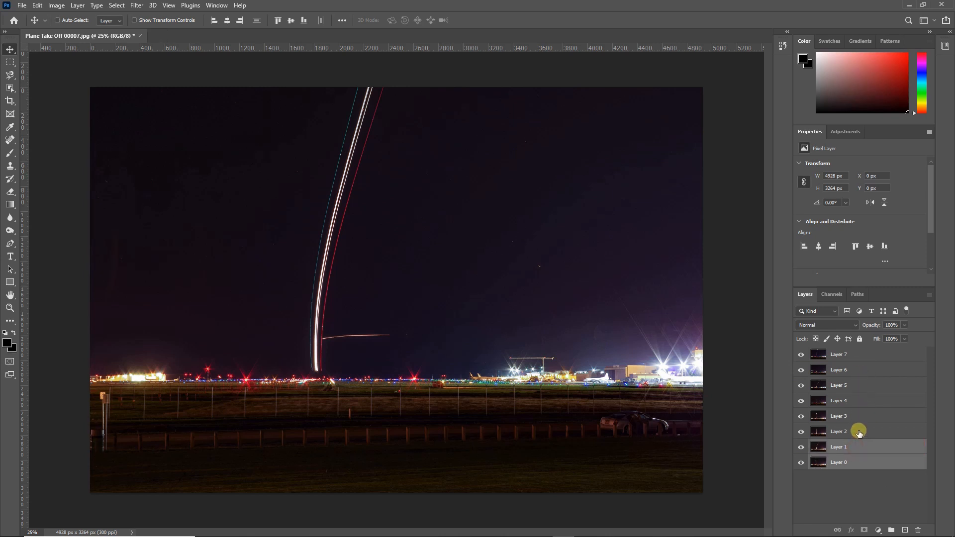
shift+click(859, 432)
shift+click(856, 398)
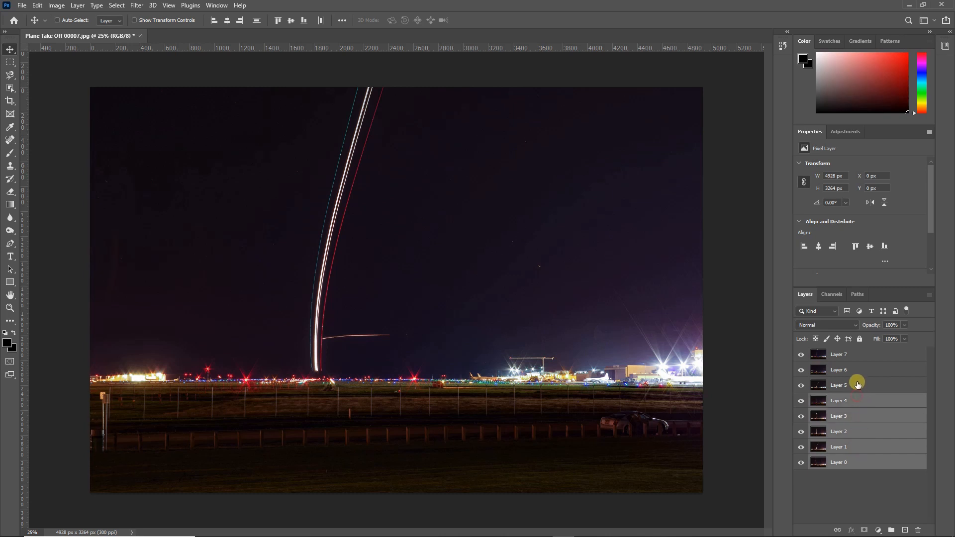
shift+click(857, 383)
shift+click(859, 369)
shift+click(860, 354)
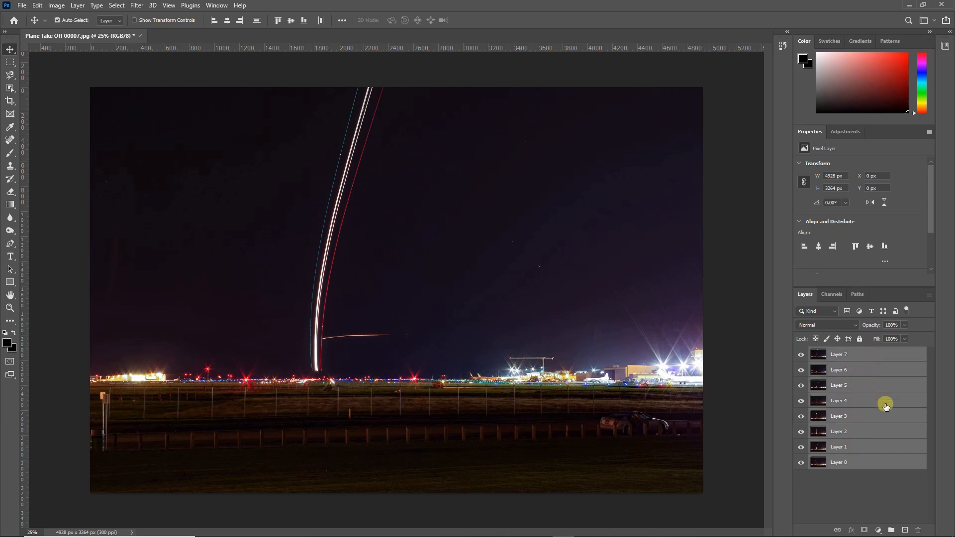
click(843, 325)
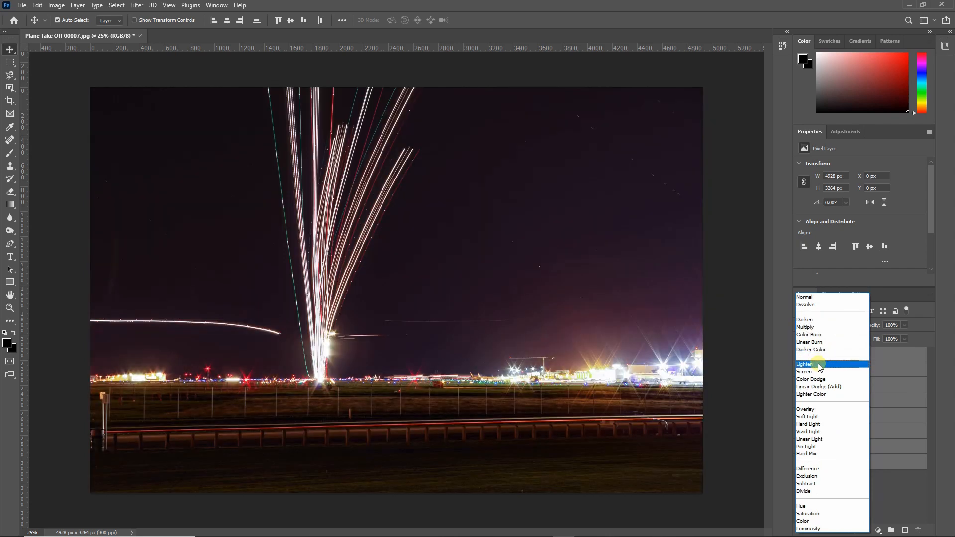
click(816, 364)
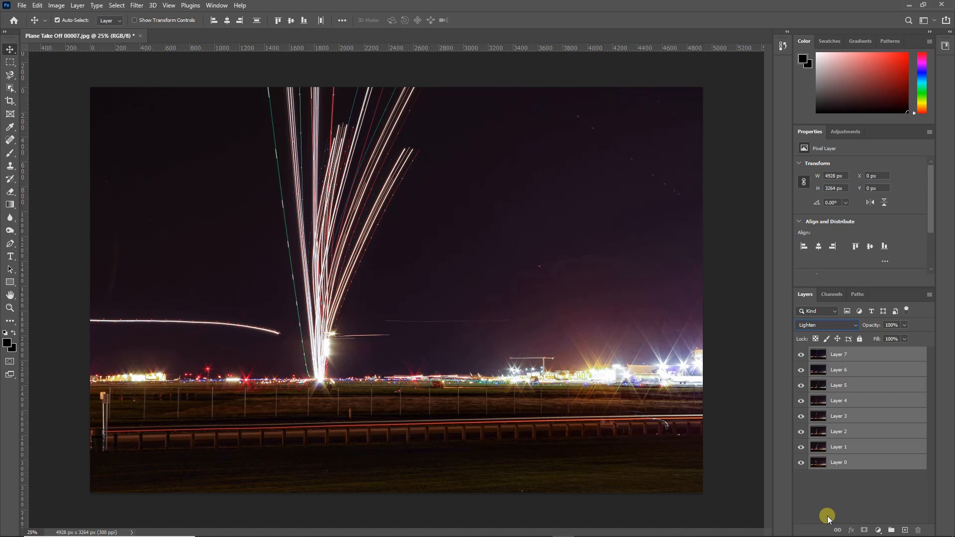
Hide and show Layers 1, 0, 2, 3, 4 and 5 one at a time to examine what each adds to the stack.
click(801, 447)
click(801, 447)
click(796, 463)
click(797, 463)
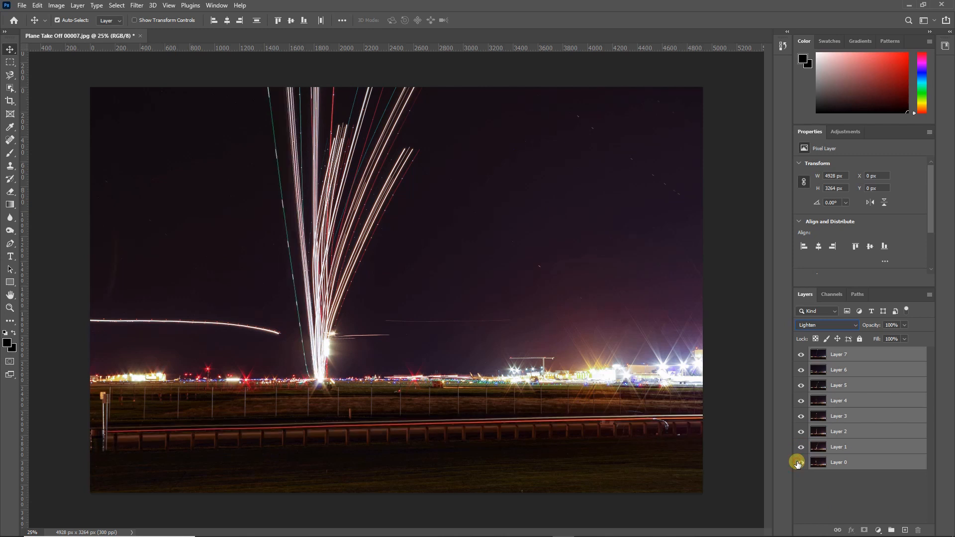
click(802, 433)
click(802, 433)
click(800, 417)
click(801, 417)
click(801, 403)
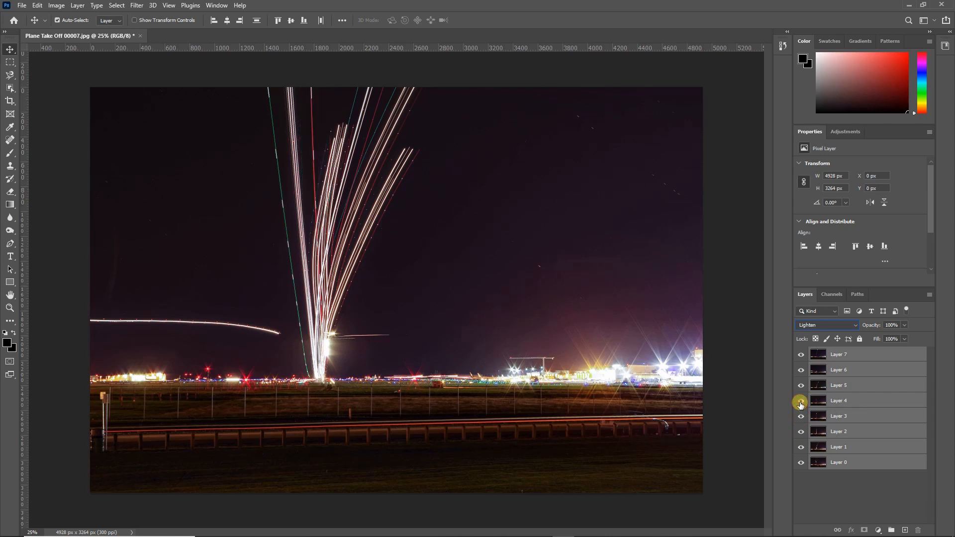
click(800, 402)
click(800, 388)
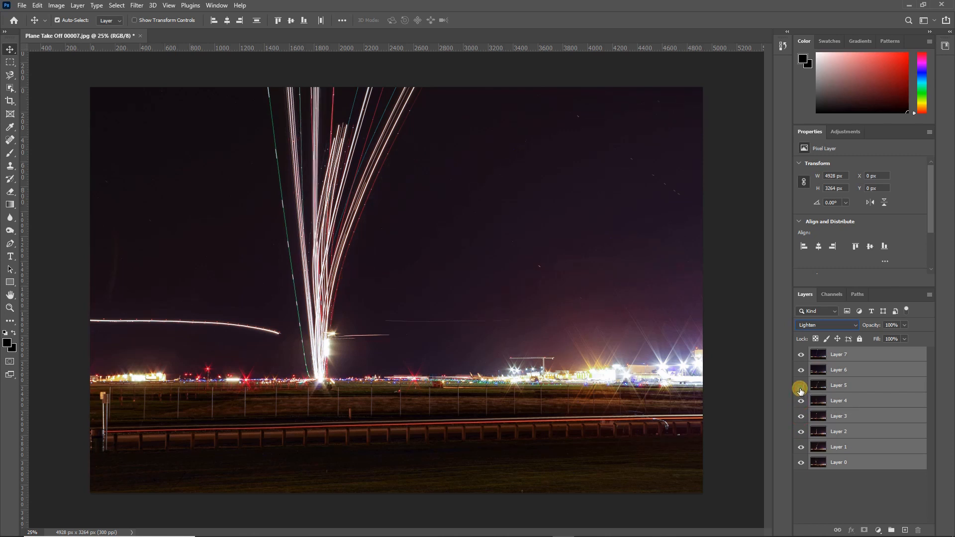
click(800, 388)
Compare the stack with and without Layer 6, and leave Layer 6 hidden to remove its long horizontal light trail.
click(799, 372)
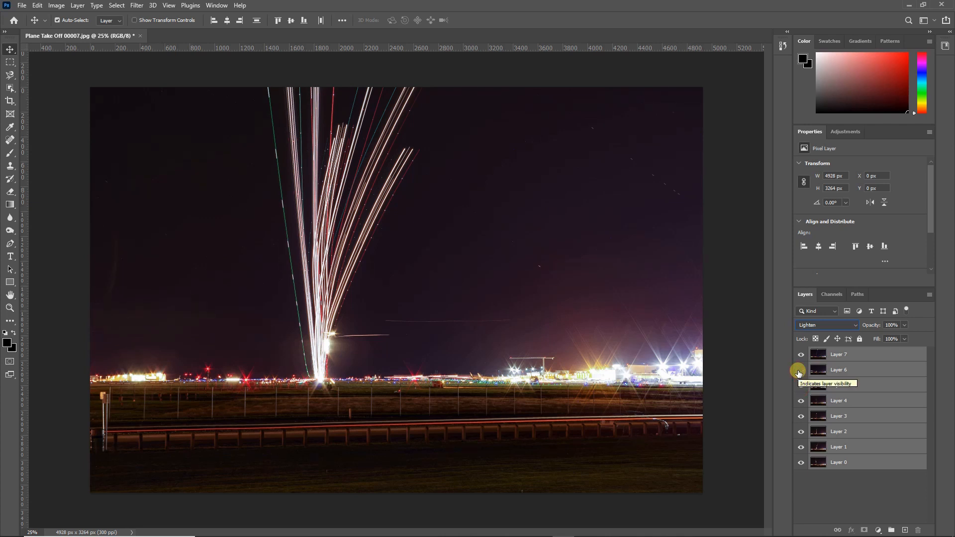
click(799, 372)
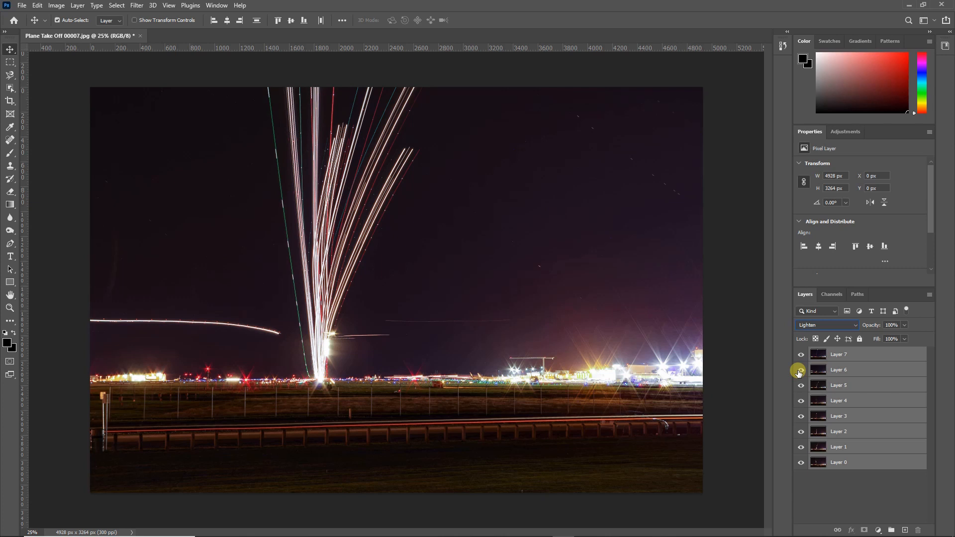
click(799, 372)
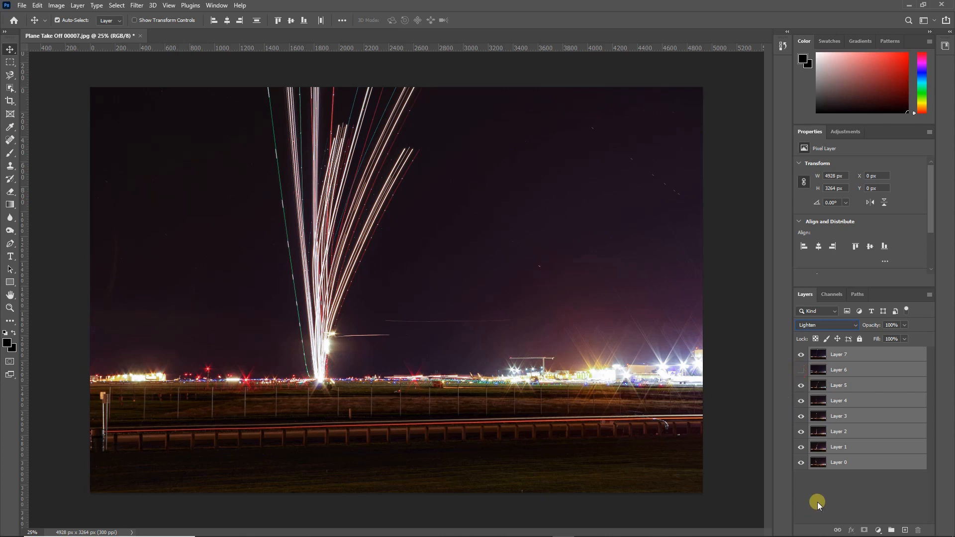
Hide and show Layer 7 repeatedly to examine its take-off trail and the short horizontal streak beside the runway lights.
click(799, 354)
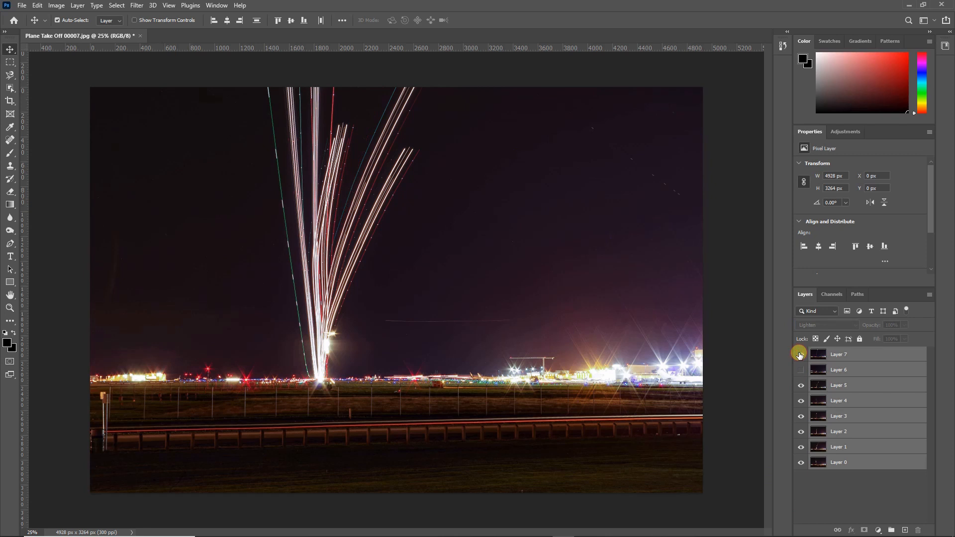
click(799, 354)
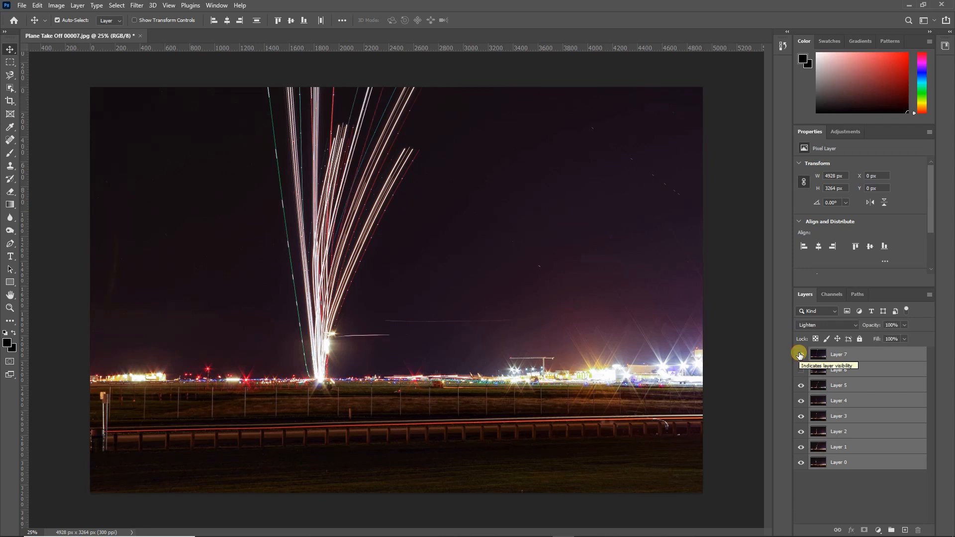
click(799, 354)
click(799, 354)
click(800, 354)
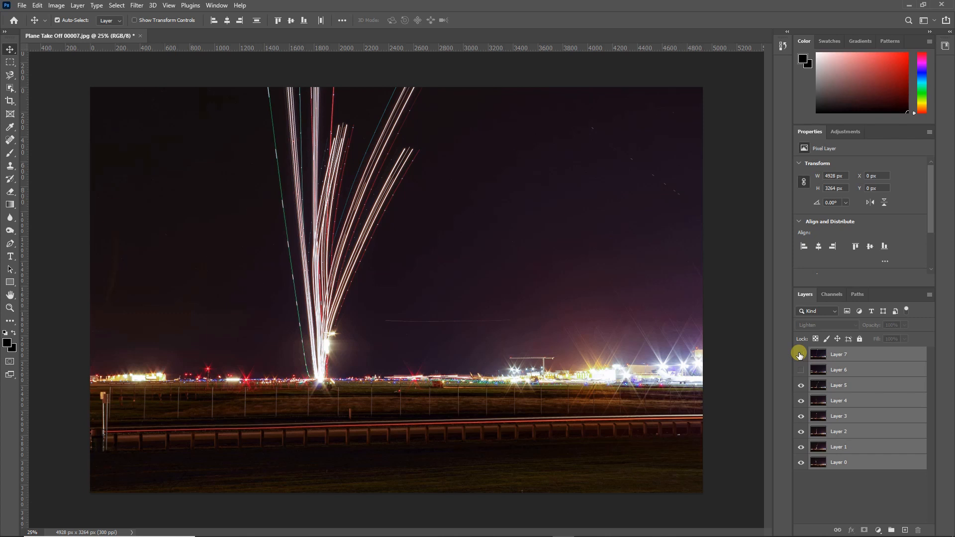
click(799, 354)
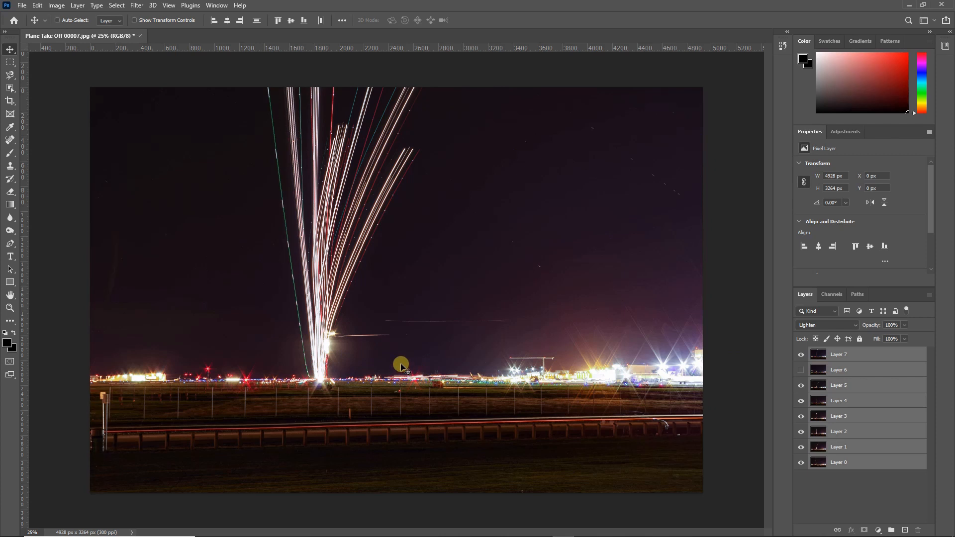
On Layer 7, remove the short horizontal streak beside the take-off trails with the Healing Brush, sampling clean sky just above it.
scroll(400, 367, up, 3)
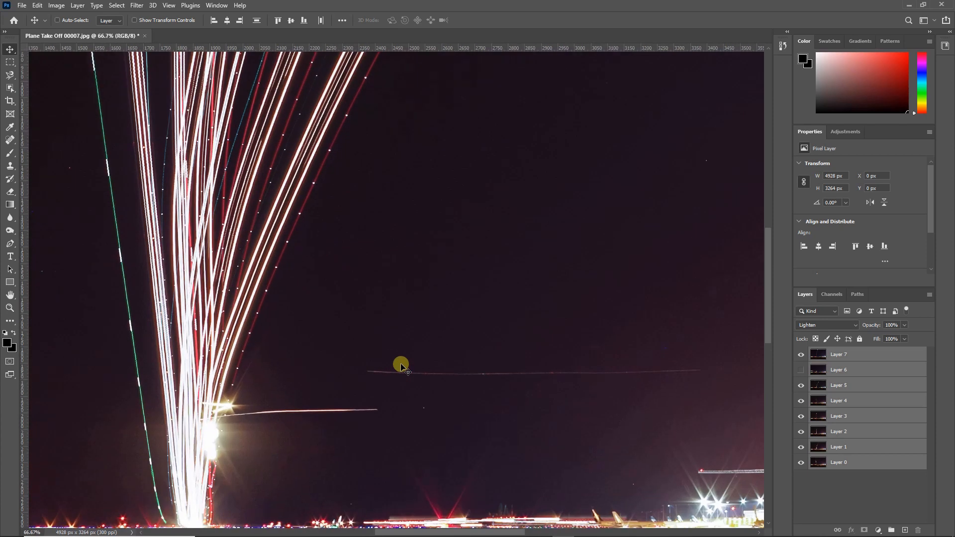
scroll(401, 366, up, 1)
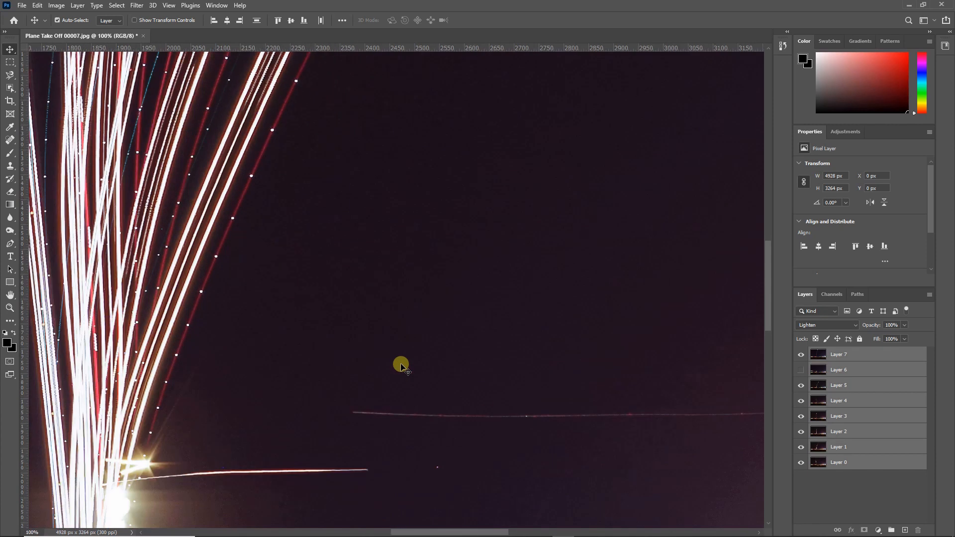
scroll(404, 412, down, 2)
scroll(405, 412, down, 2)
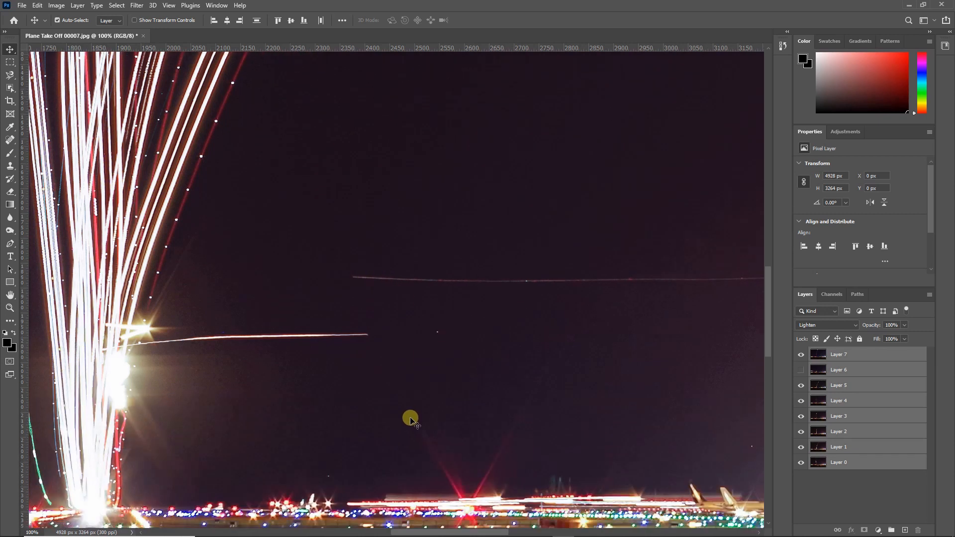
scroll(457, 528, left, 6)
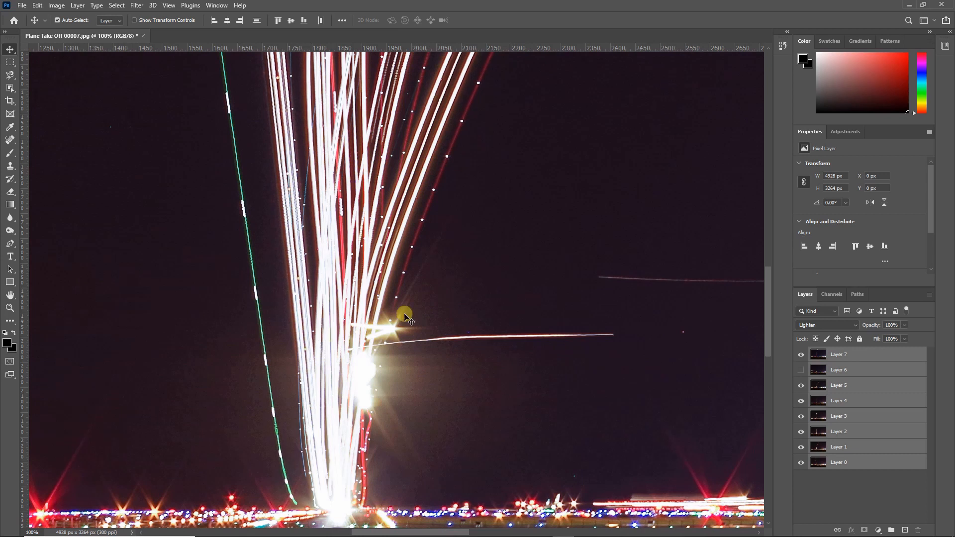
click(11, 139)
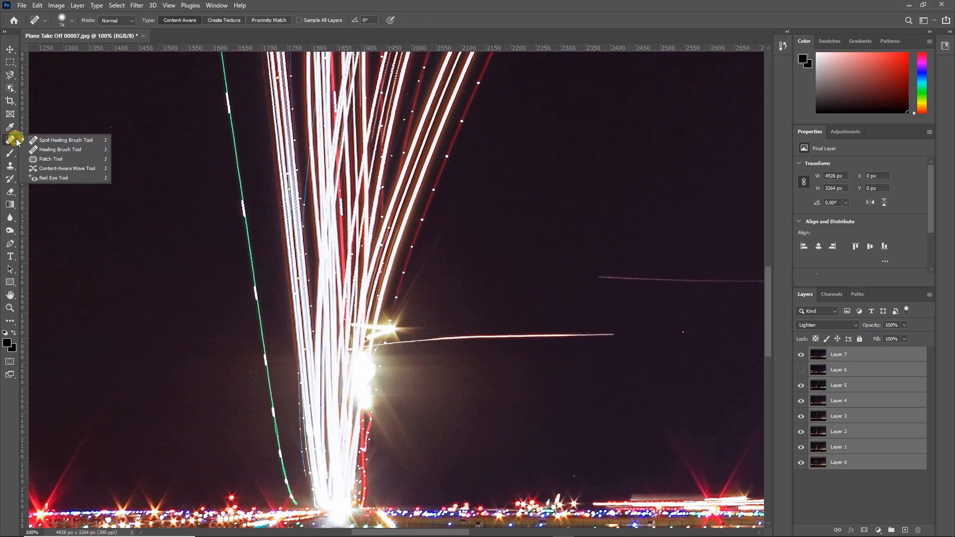
click(58, 149)
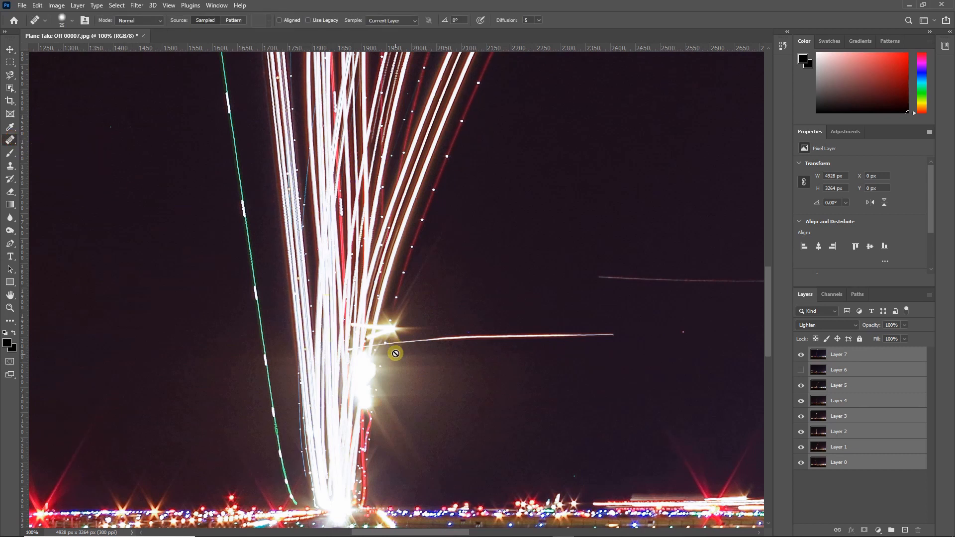
click(861, 355)
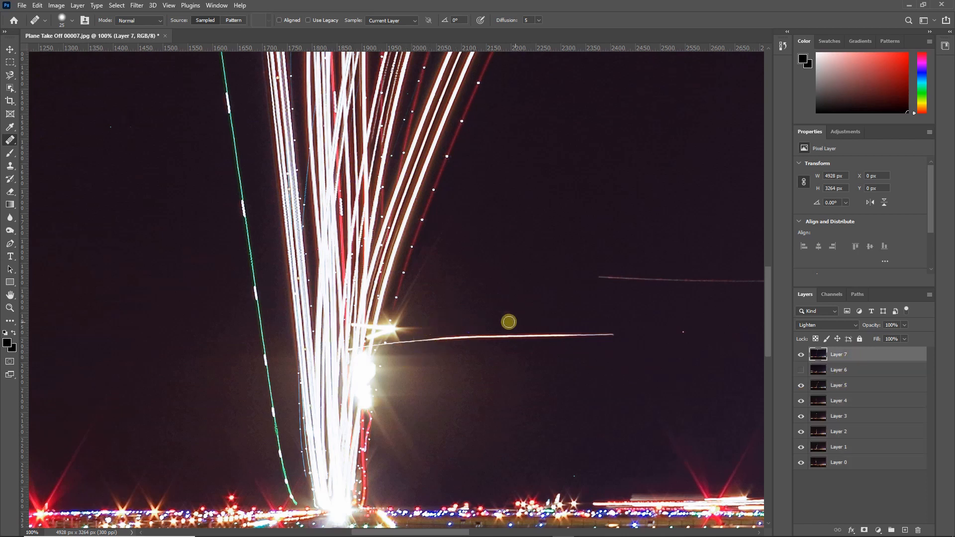
alt+click(610, 320)
mouse_move(613, 335)
mouse_down()
mouse_move(434, 323)
mouse_move(398, 342)
mouse_up()
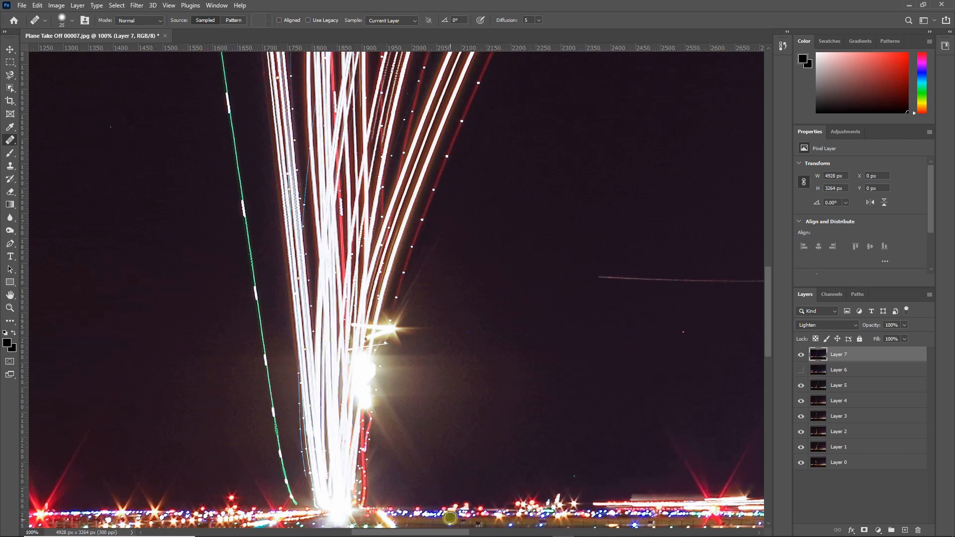
Hide and show Layers 7, 5 and 4 in turn to find which one holds the faint horizontal streak over the airport.
drag(451, 532, 510, 533)
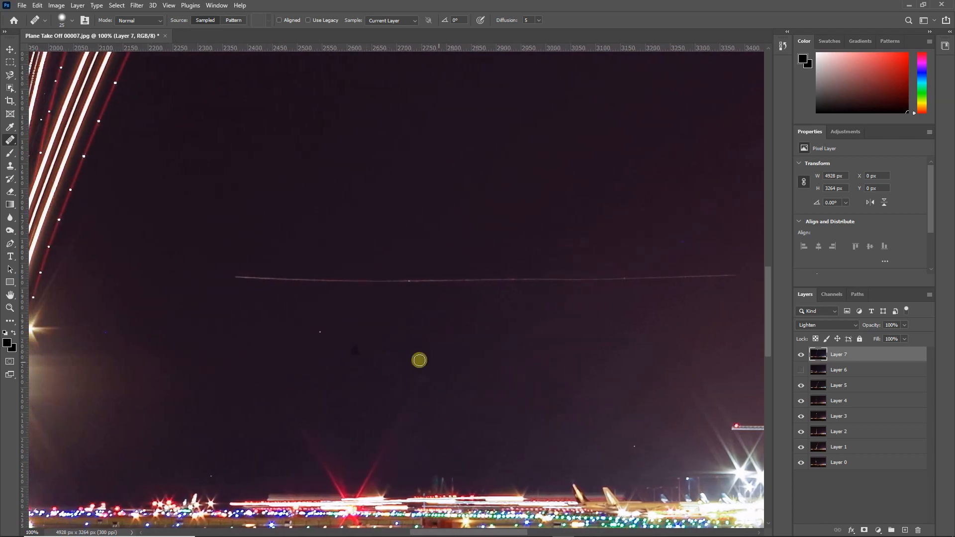
click(801, 354)
click(801, 354)
click(801, 385)
click(801, 385)
click(800, 402)
click(800, 402)
On Layer 4, paint out the whole faint horizontal streak in the sky with the Healing Brush, using clean sky as the source.
click(866, 403)
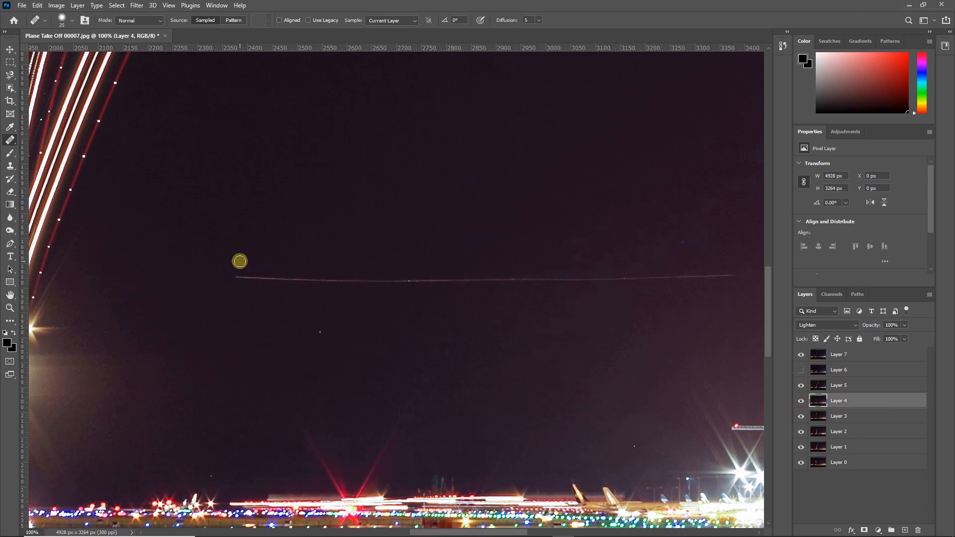
click(240, 261)
mouse_move(237, 275)
mouse_down()
mouse_move(255, 264)
mouse_move(421, 280)
mouse_up()
drag(509, 282, 723, 275)
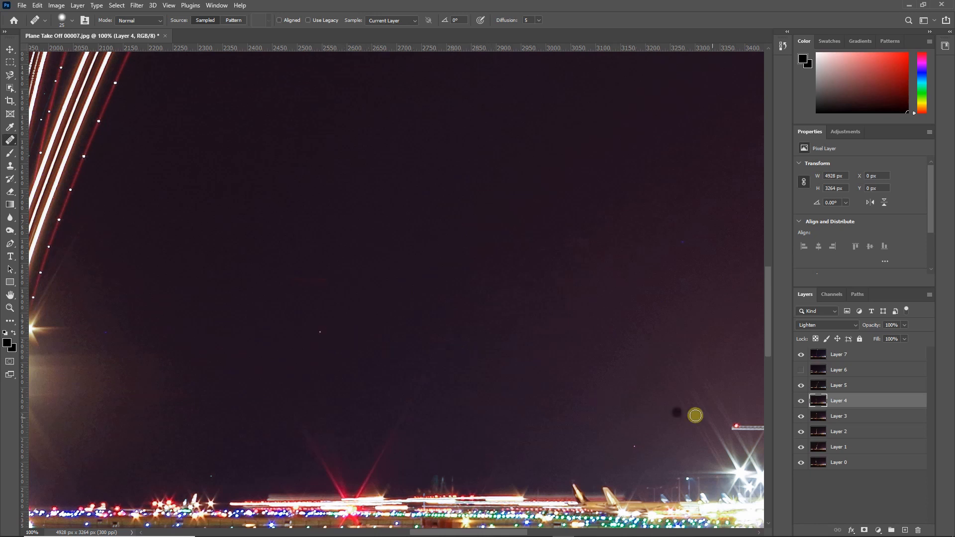
scroll(585, 347, down, 4)
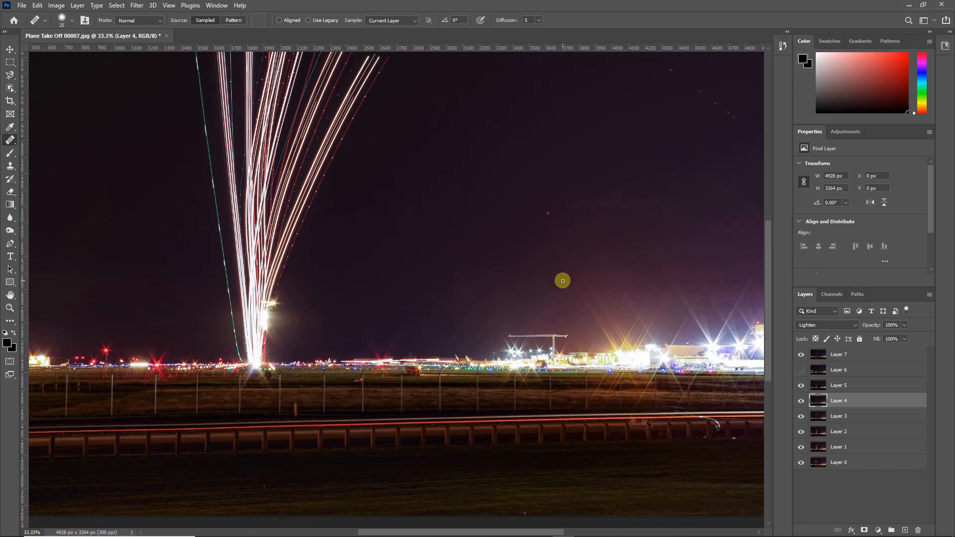
key(ctrl+minus)
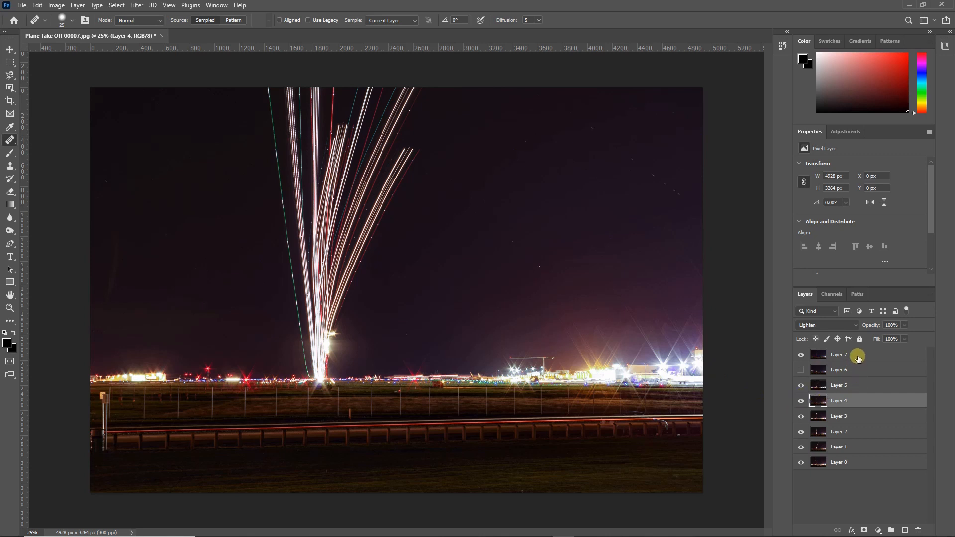
Save a JPEG copy named Take Off 2 Stack in the Take Off 2 folder at Maximum quality 12, Baseline ("Standard").
click(23, 6)
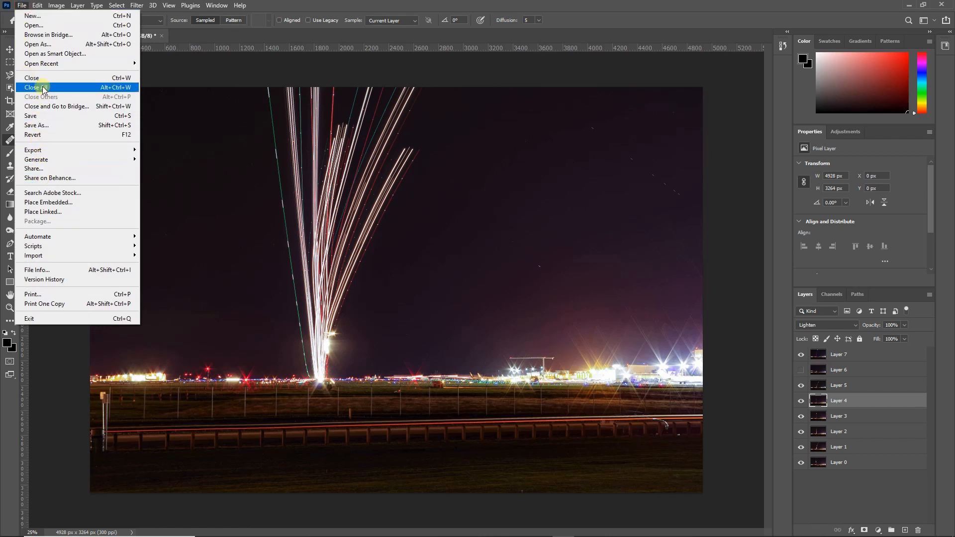
click(39, 124)
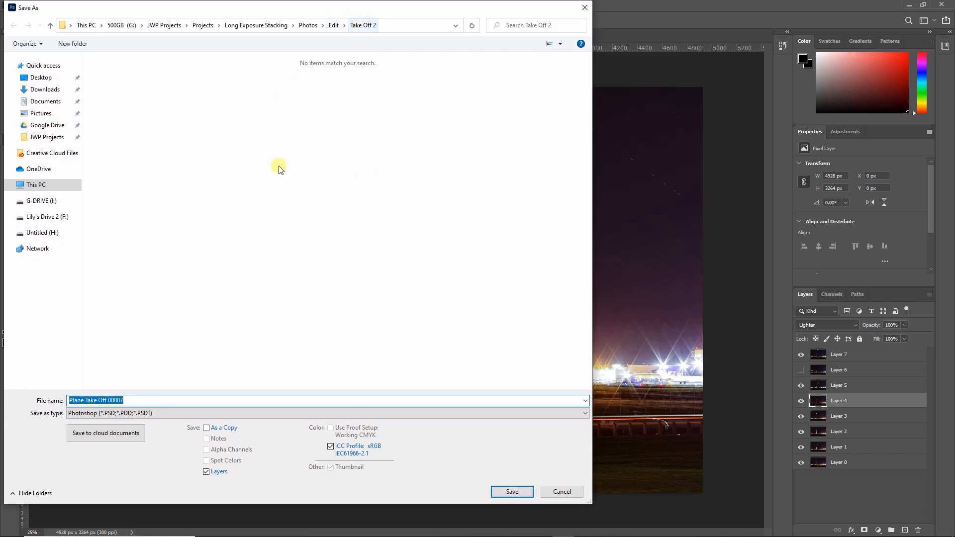
click(130, 401)
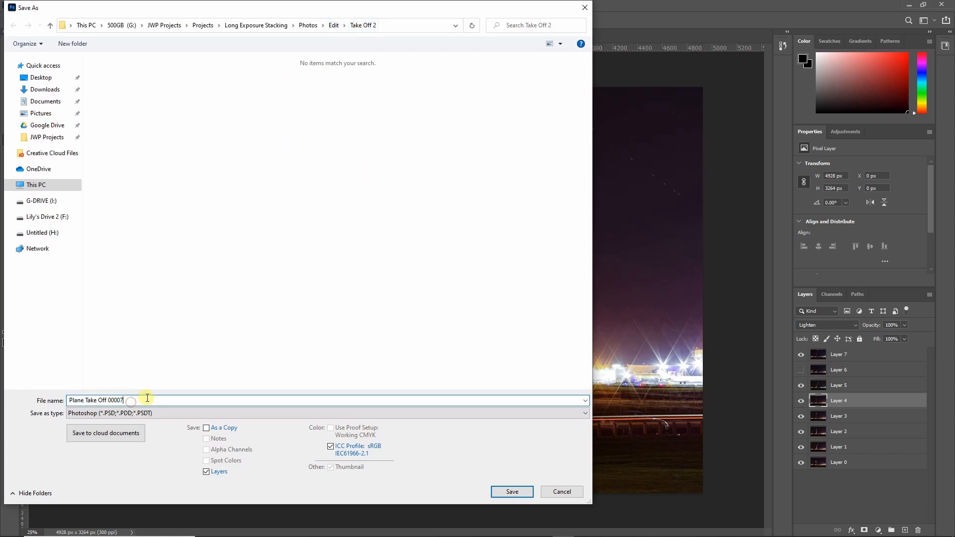
drag(142, 400, 61, 391)
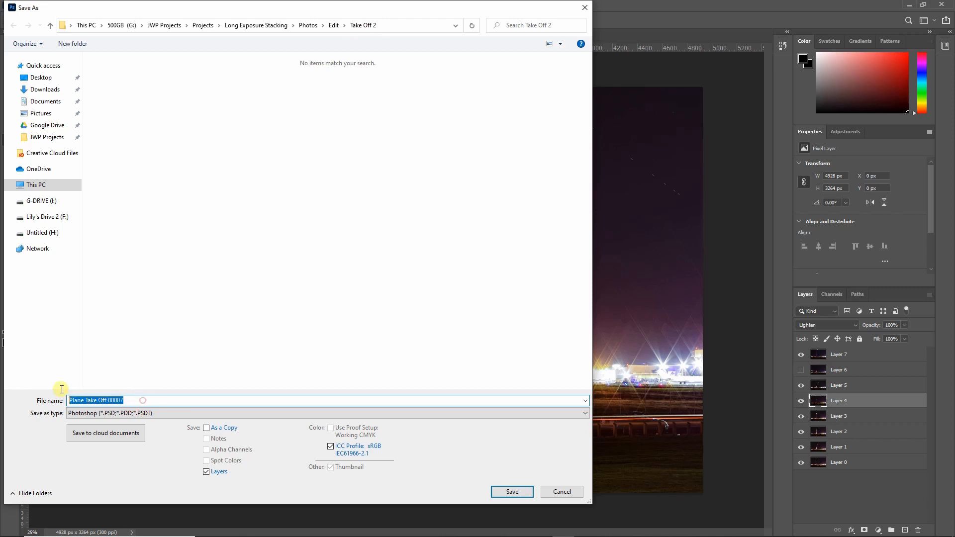
text(Take Off 2 Stack)
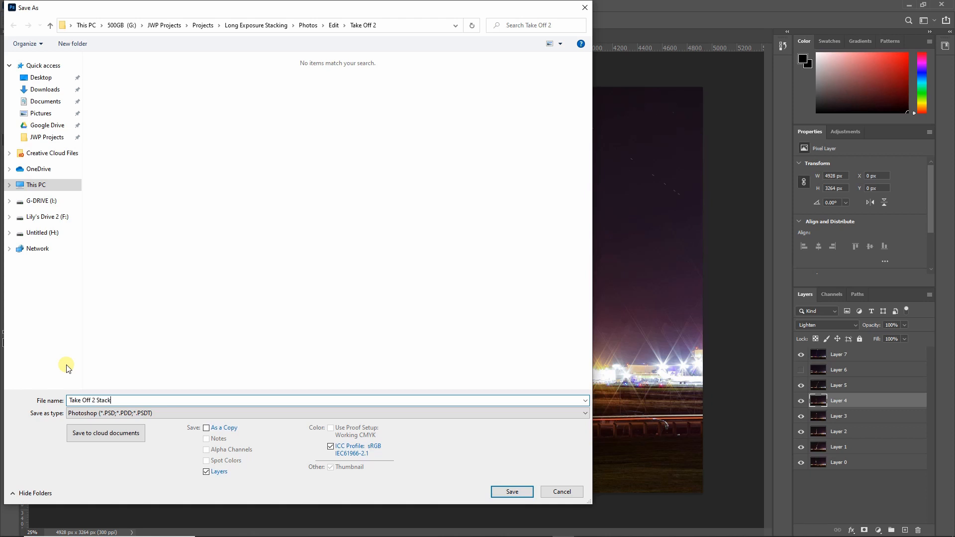
click(123, 413)
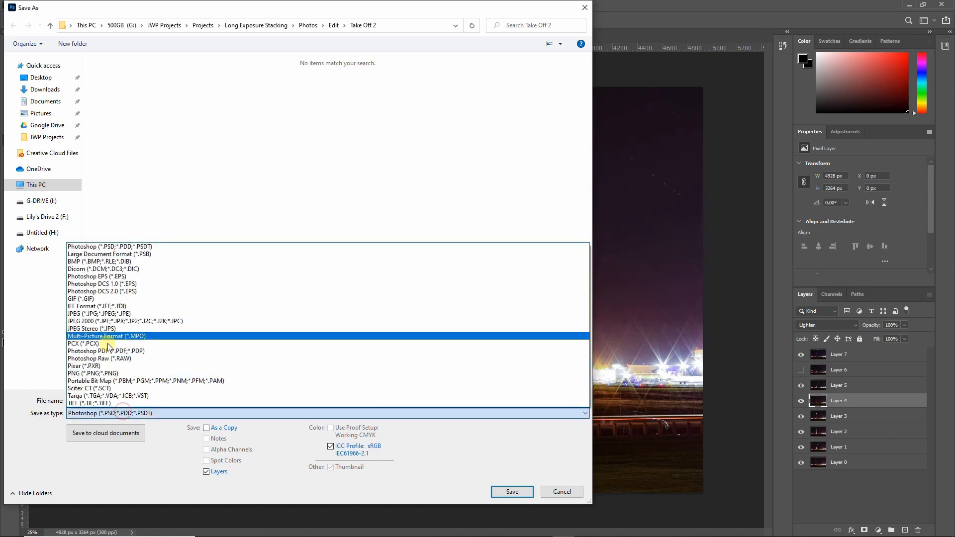
click(103, 314)
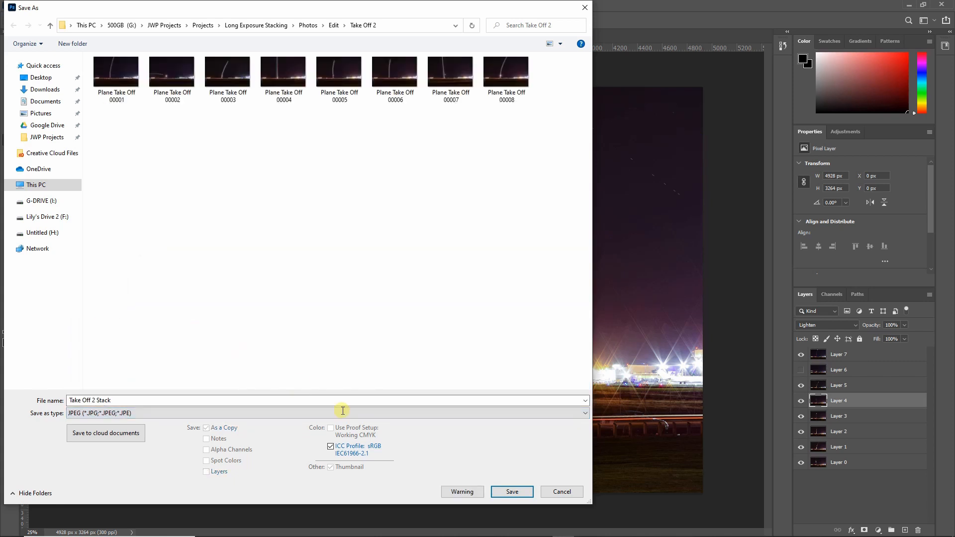
click(501, 491)
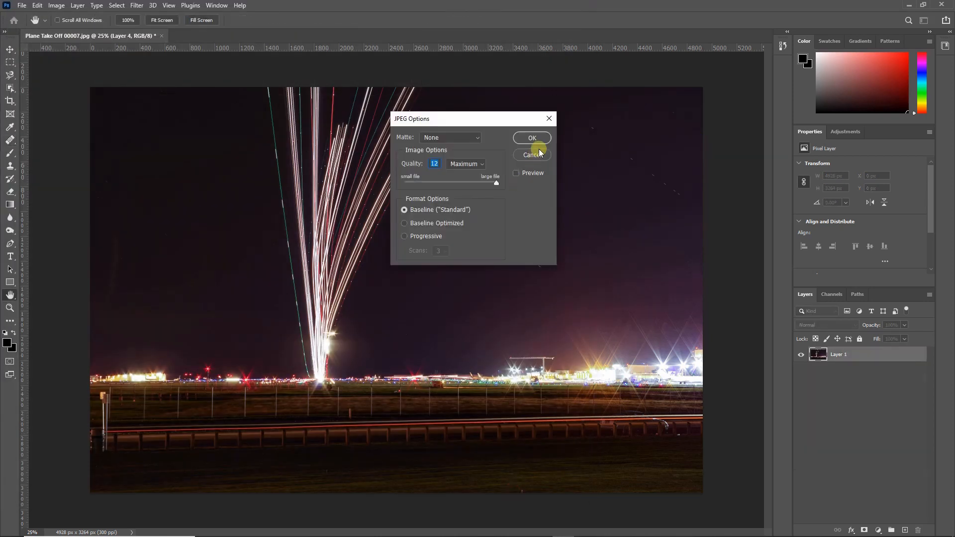
click(532, 138)
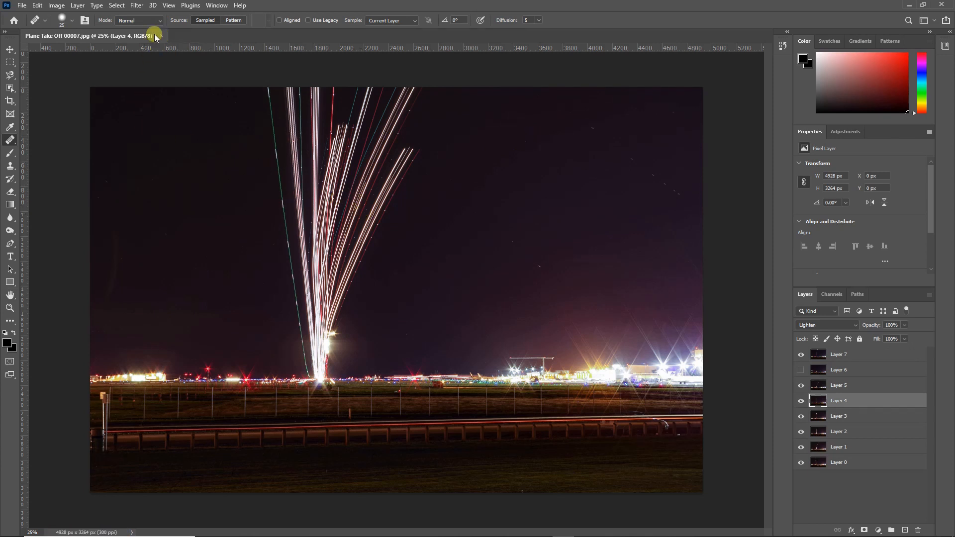
Save the layered document as a Photoshop file named Take Off 2 Stack in the Take Off 2 folder, keeping its layers.
click(23, 6)
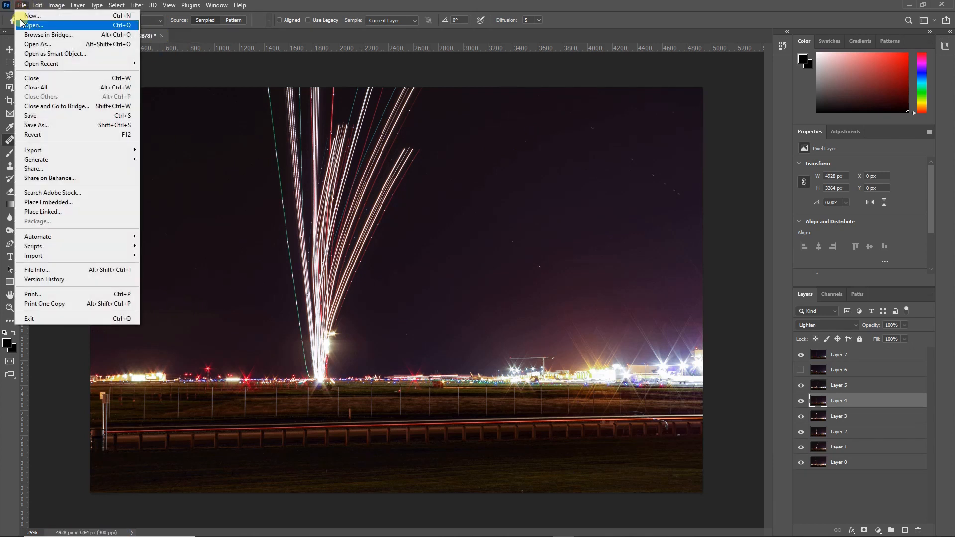
click(41, 129)
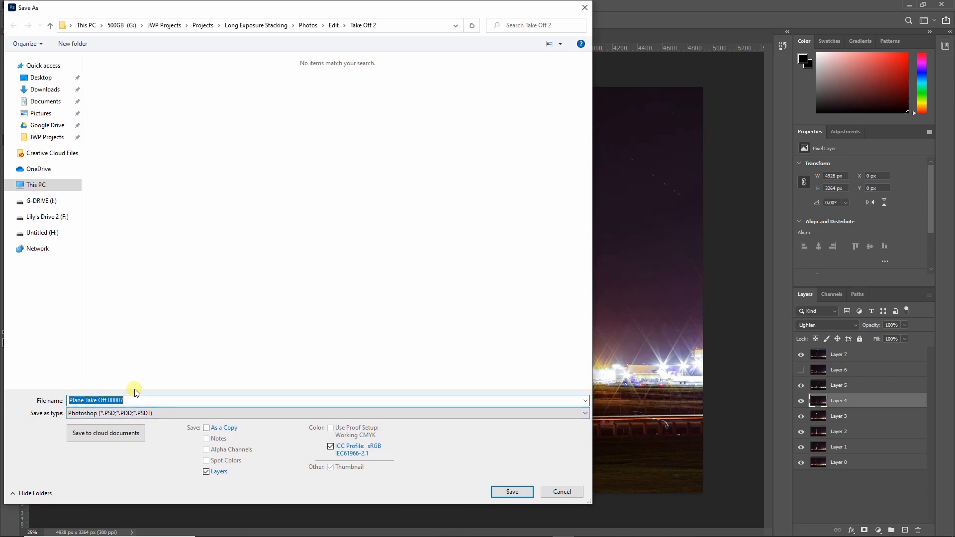
text(Take)
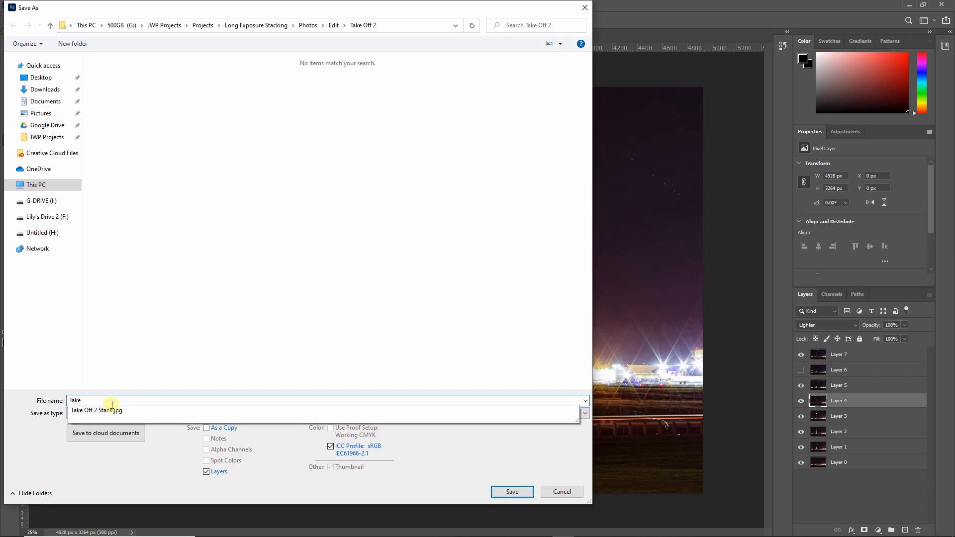
click(92, 411)
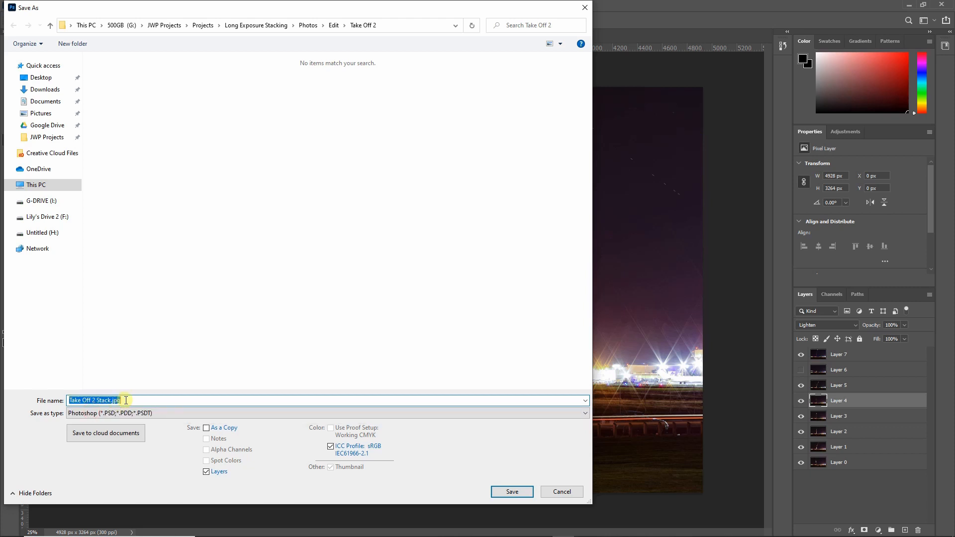
click(126, 400)
key(BackSpace)
key(BackSpace)
key(BackSpace)
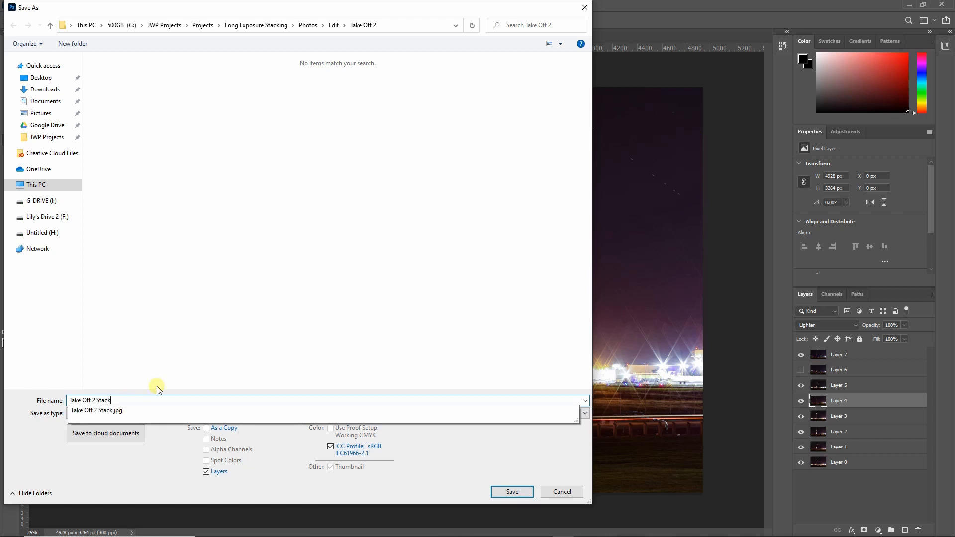
click(160, 336)
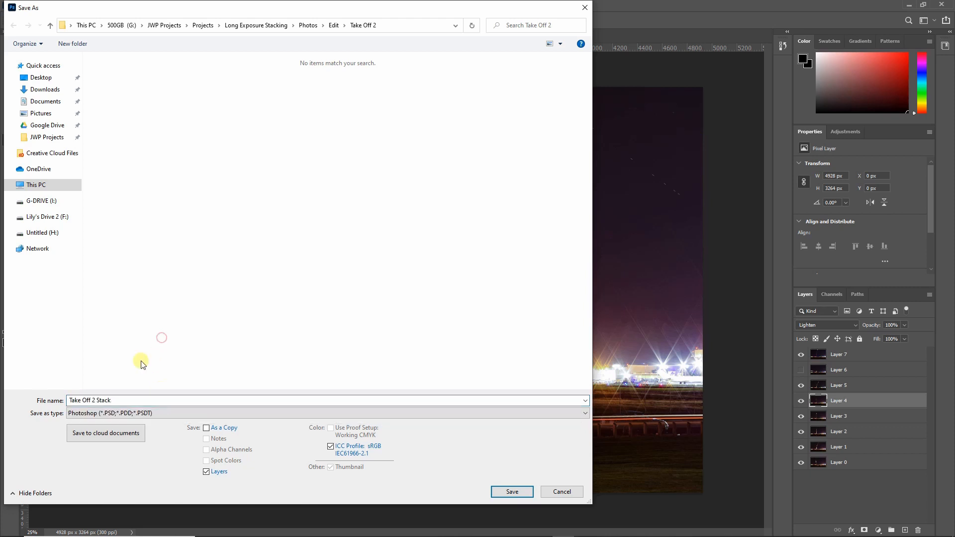
click(138, 415)
click(515, 492)
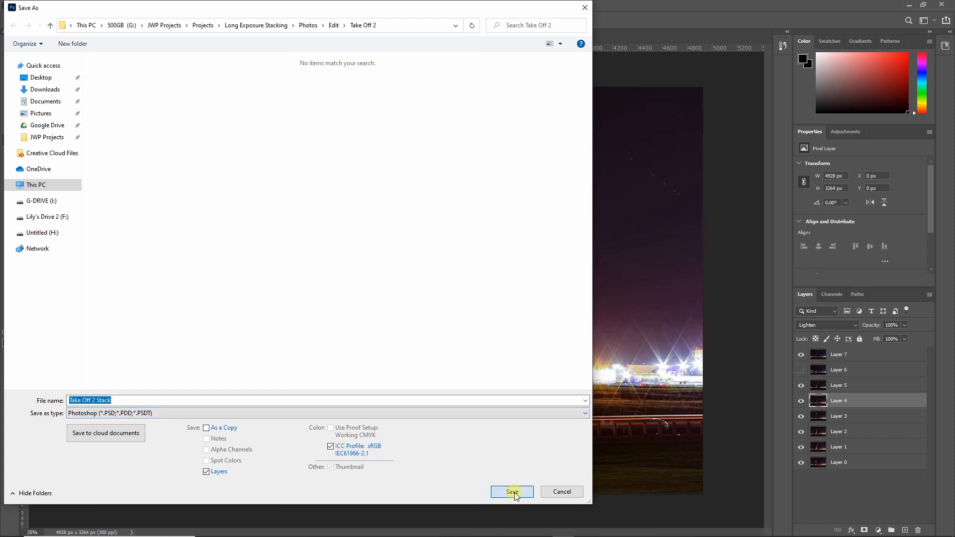
click(586, 155)
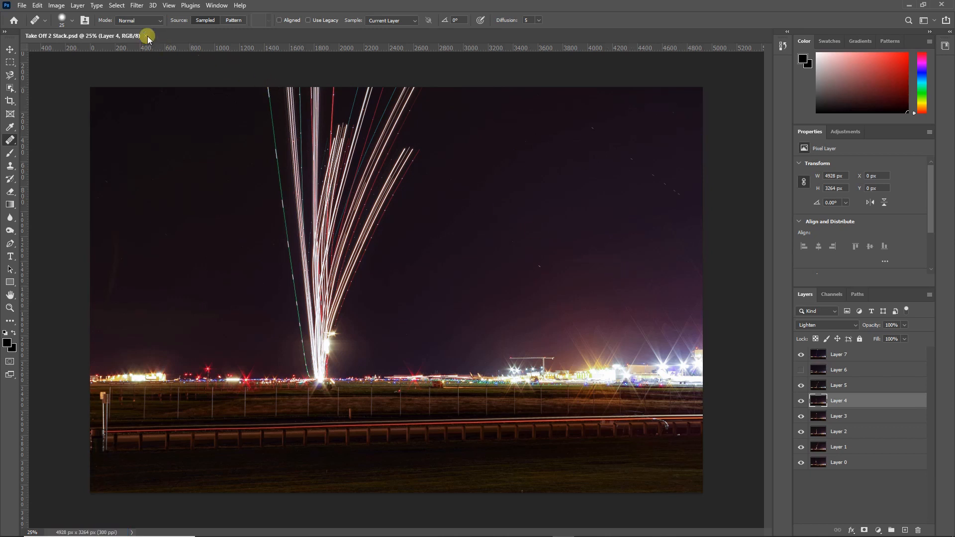
Close the Take Off 2 Stack document and minimize Photoshop to reach the desktop.
click(147, 36)
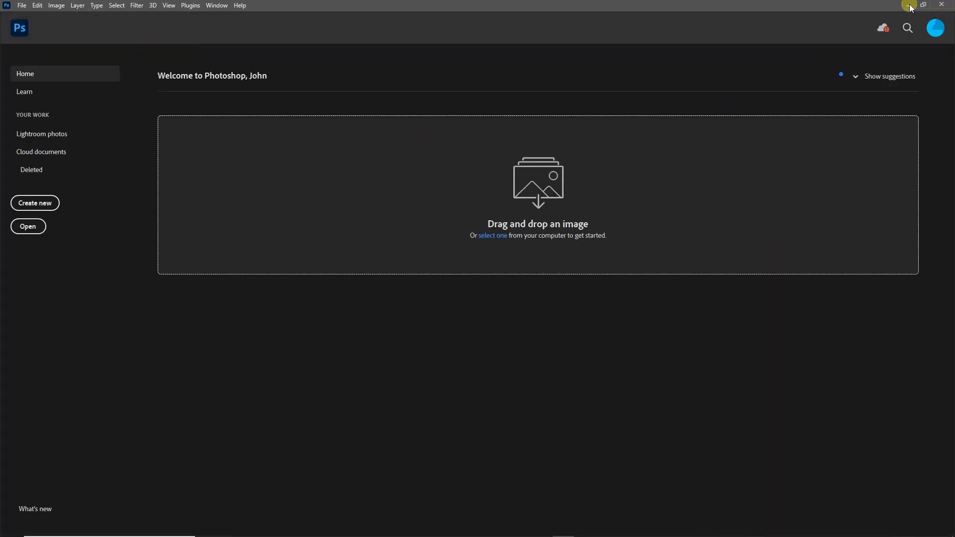
click(909, 5)
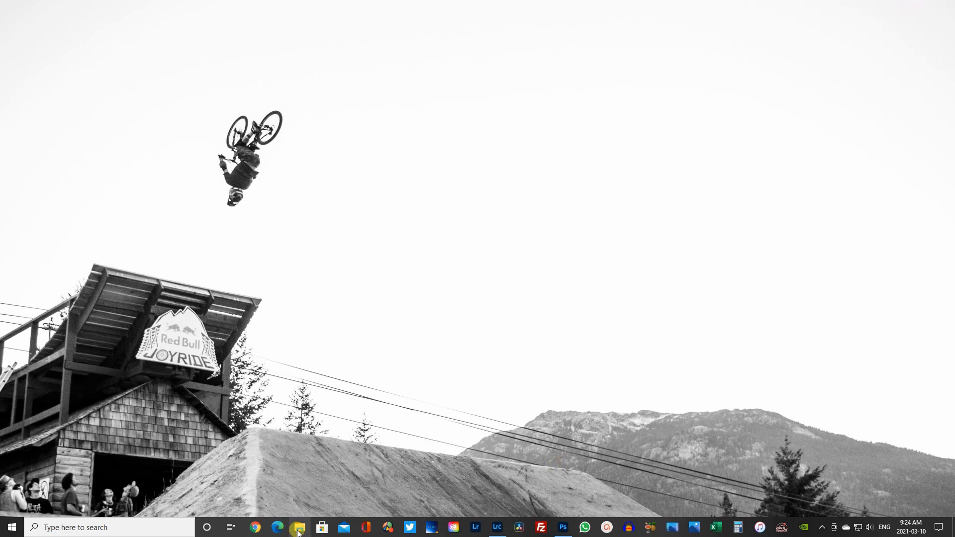